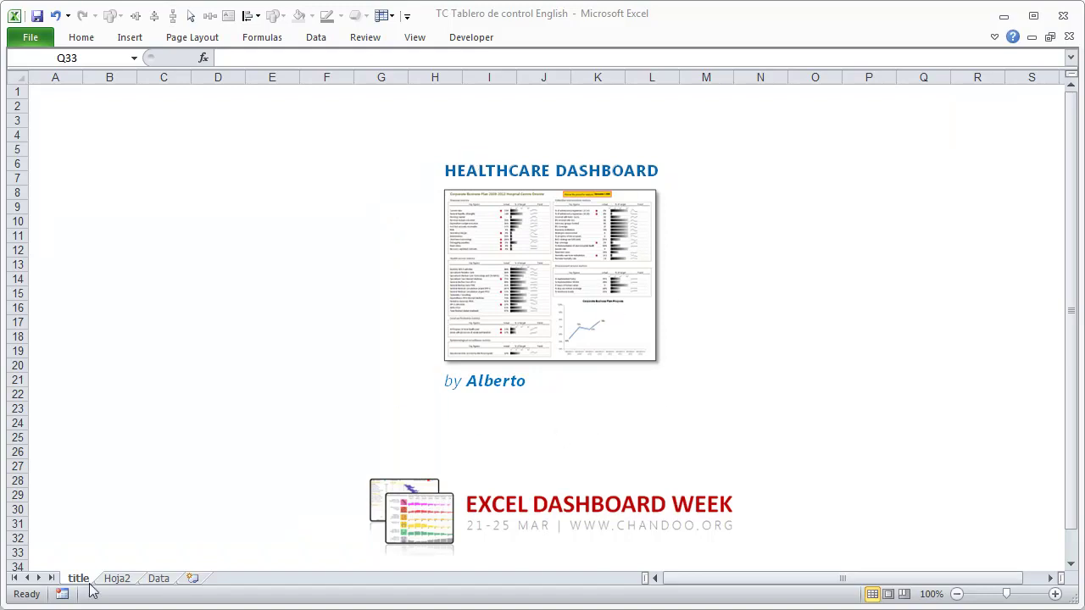
Open the Hoja2 sheet holding the hospital business plan dashboard
click(117, 578)
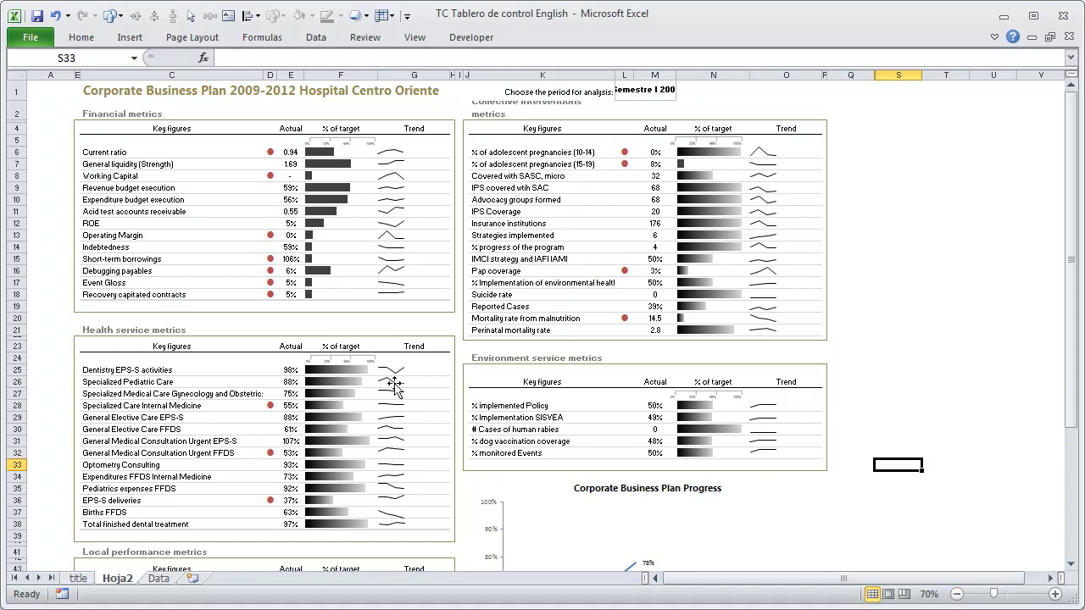
Zoom the Hoja2 dashboard in to 100% and return to the top
scroll(539, 367, down, 1)
scroll(625, 401, up, 1)
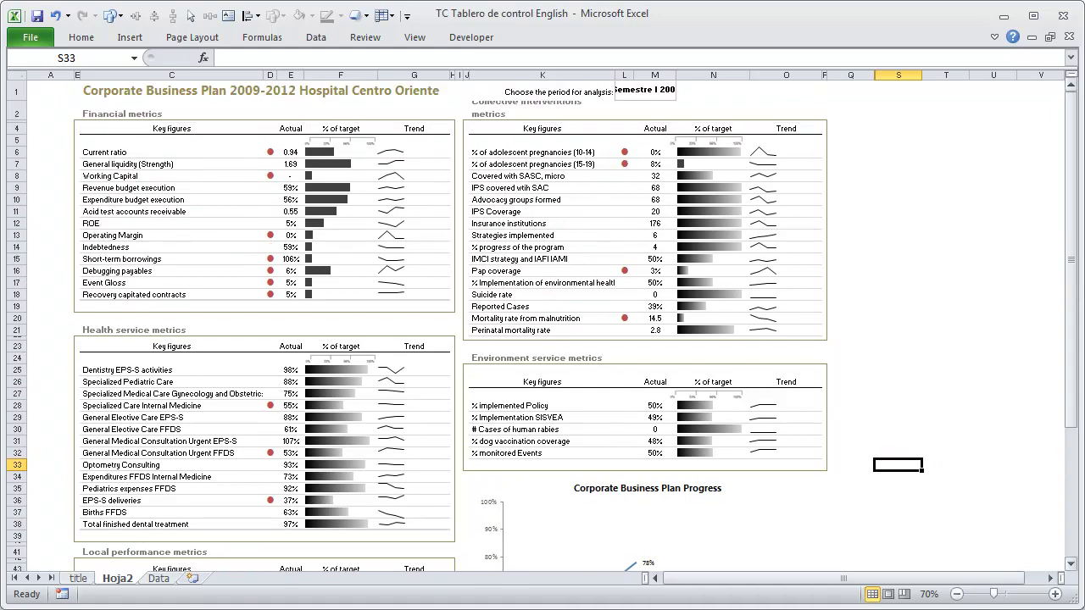
click(1056, 594)
click(1056, 595)
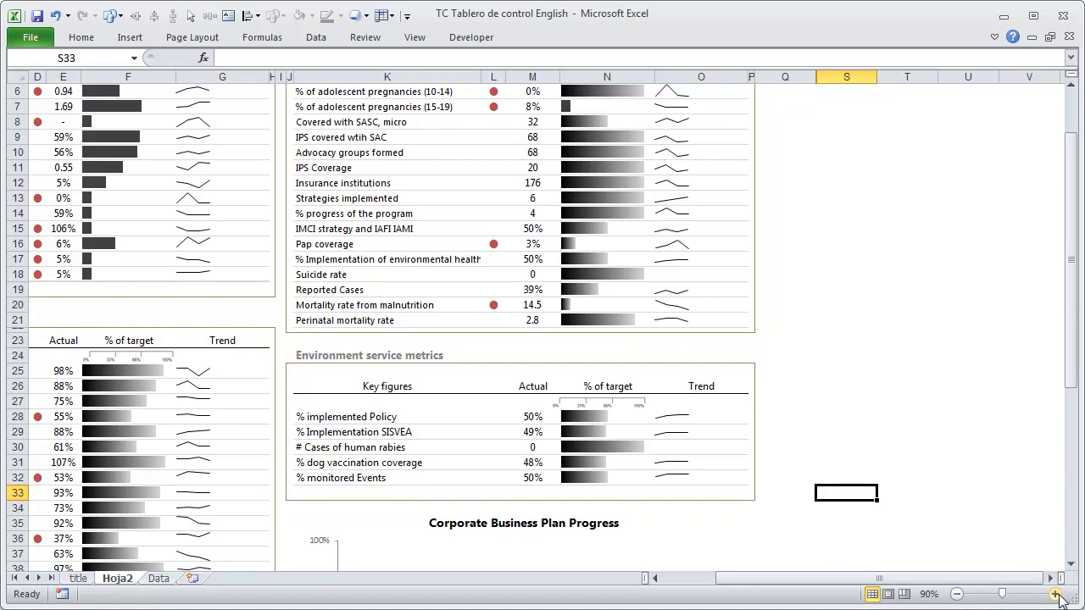
click(1056, 594)
drag(881, 585, 821, 585)
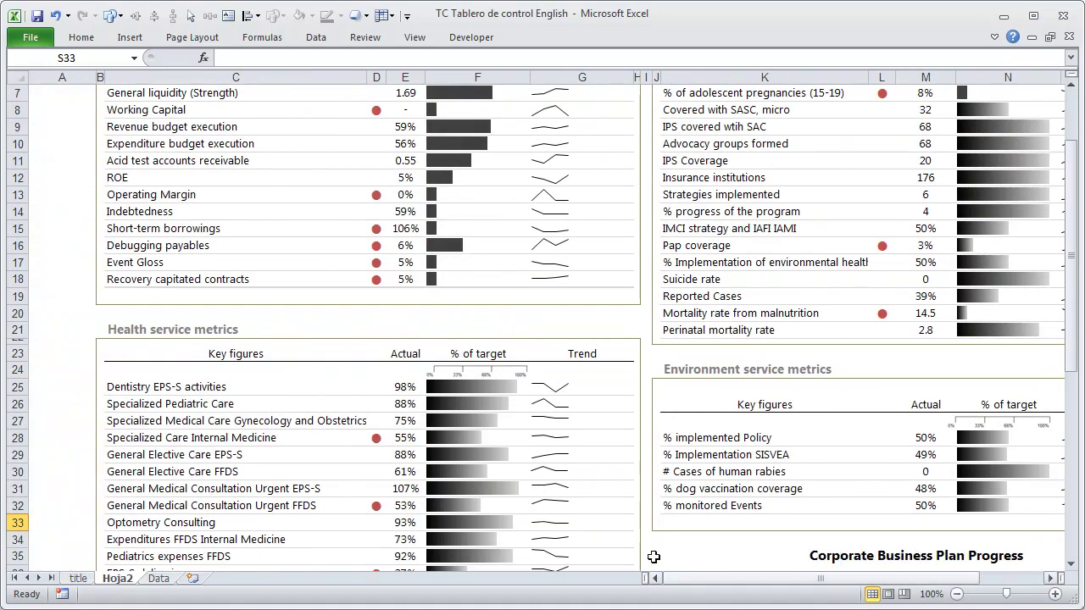
scroll(547, 405, up, 2)
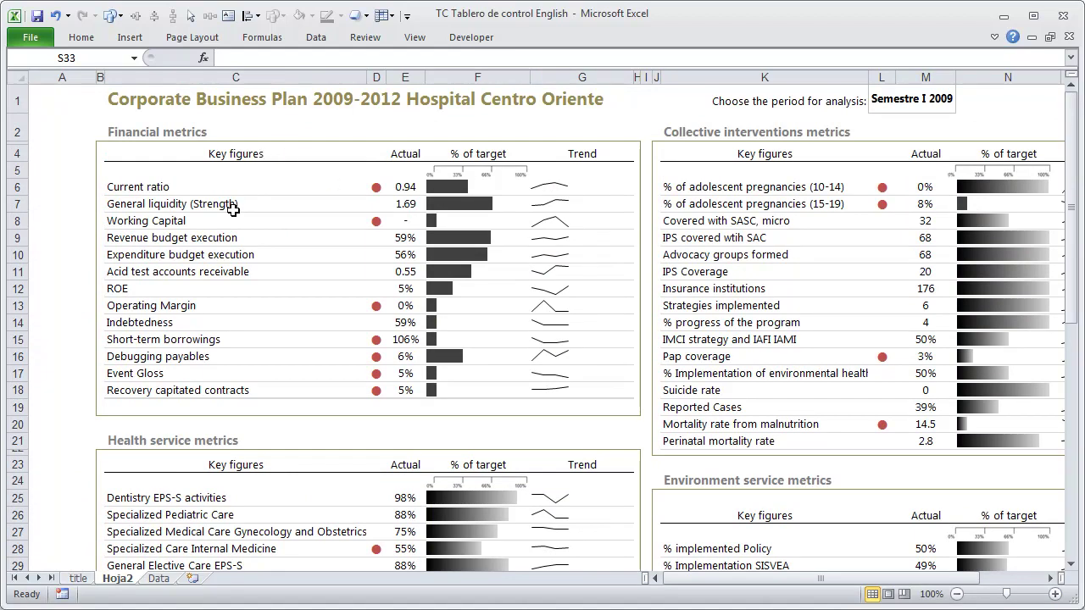
Highlight the Current ratio row C6:G6, scroll the metrics, then deselect at A6
drag(126, 189, 571, 187)
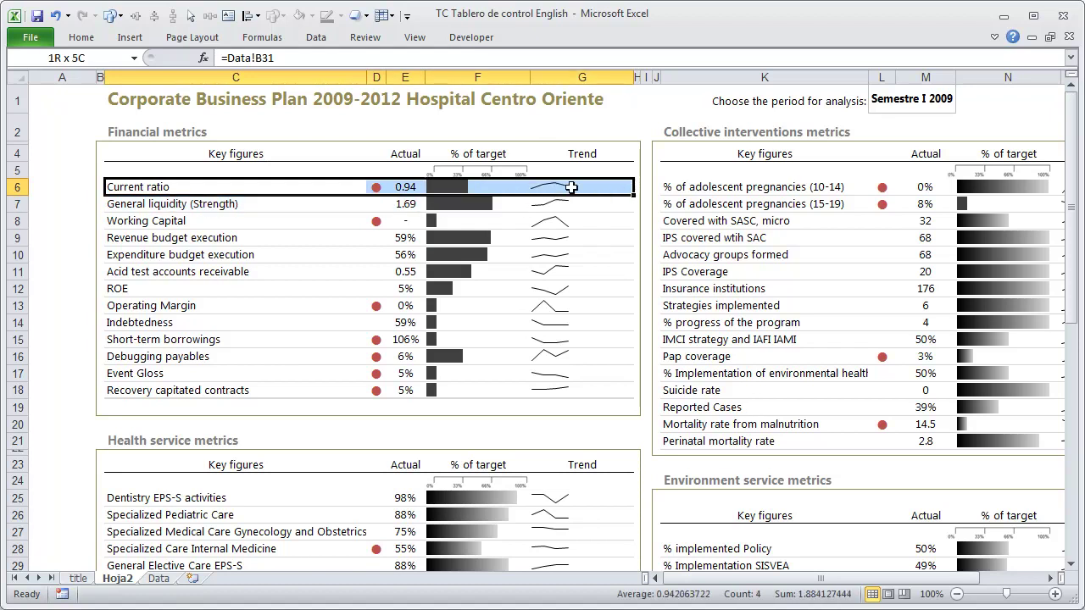
scroll(508, 280, down, 2)
scroll(508, 309, down, 3)
scroll(542, 313, down, 5)
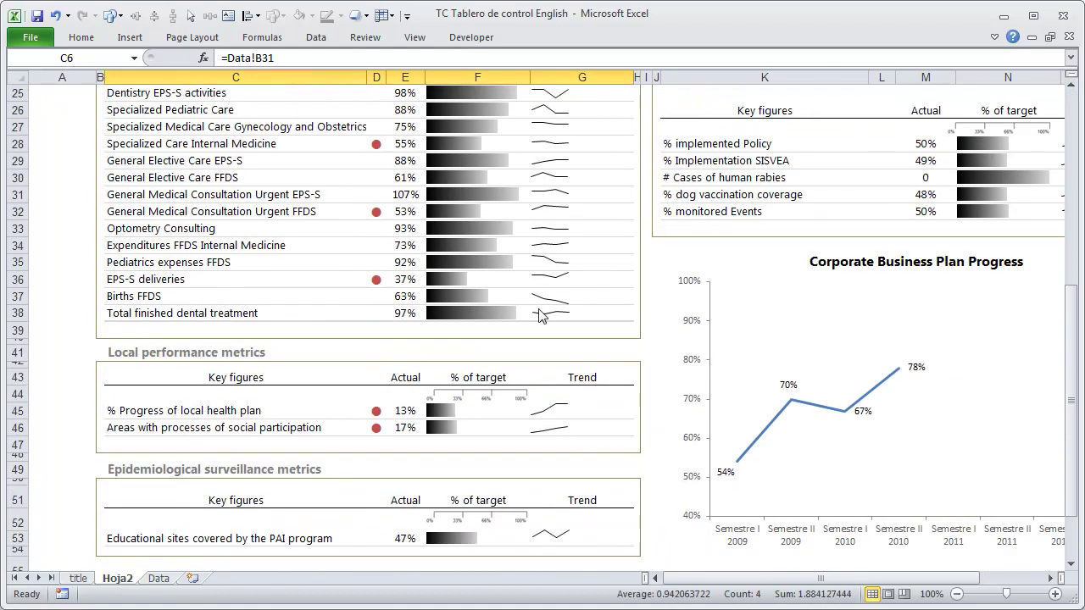
scroll(538, 310, up, 2)
scroll(538, 310, up, 8)
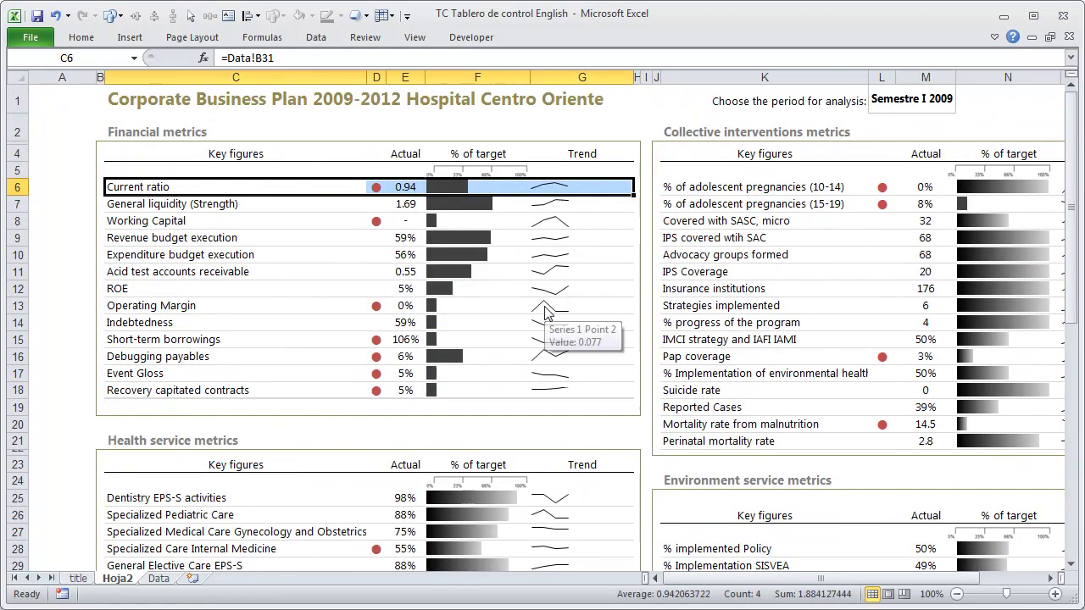
click(61, 186)
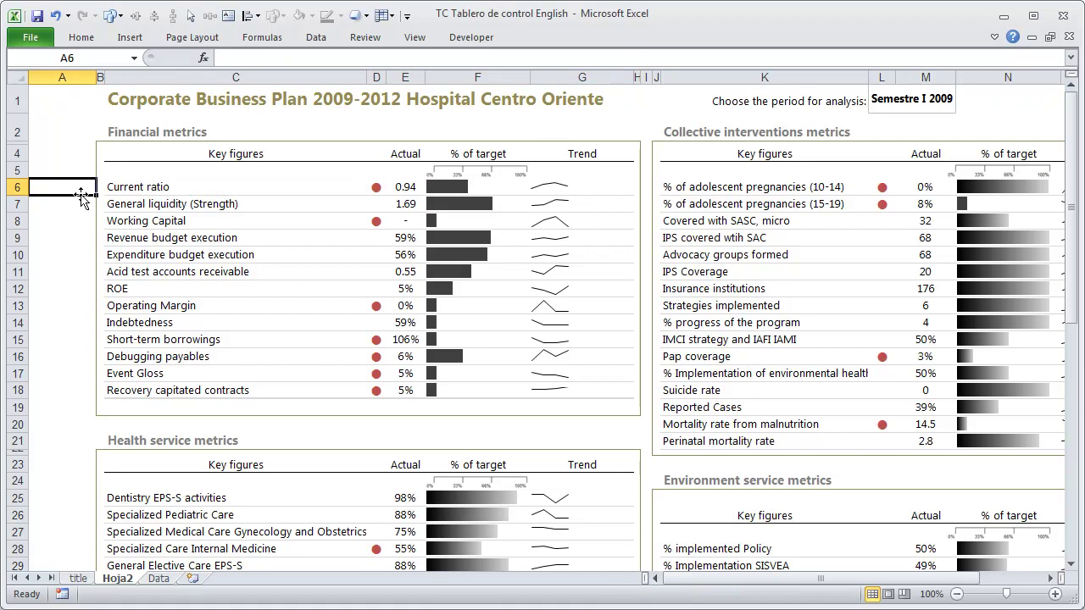
click(231, 134)
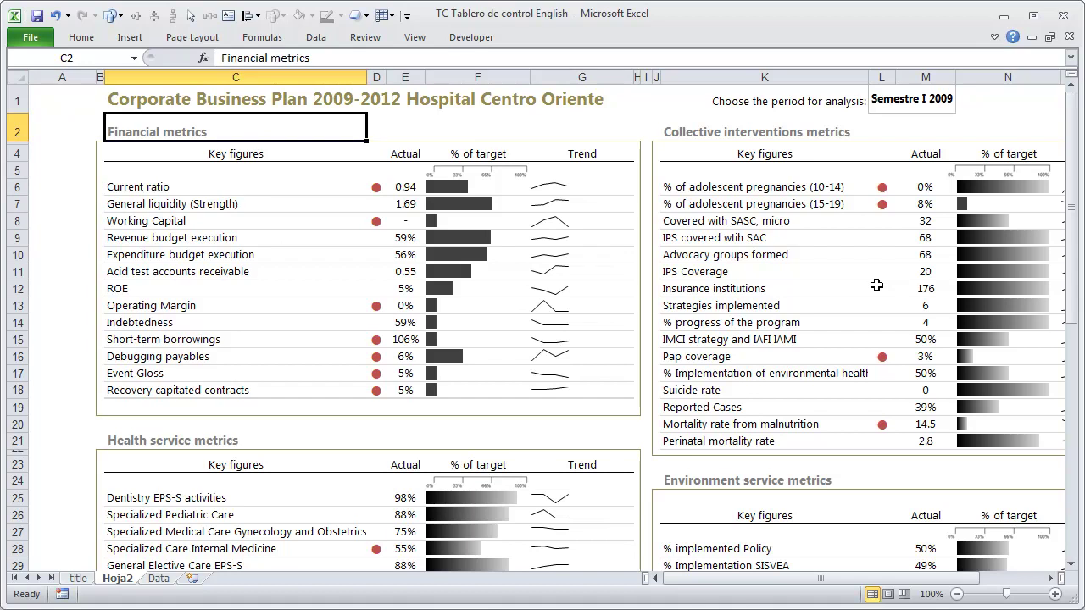
click(116, 99)
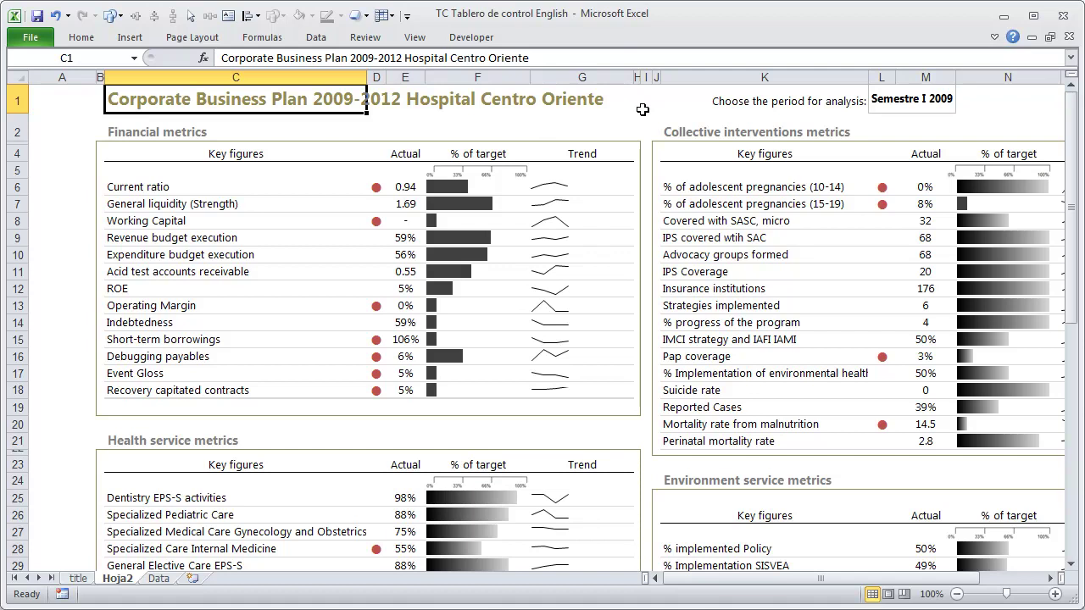
click(927, 102)
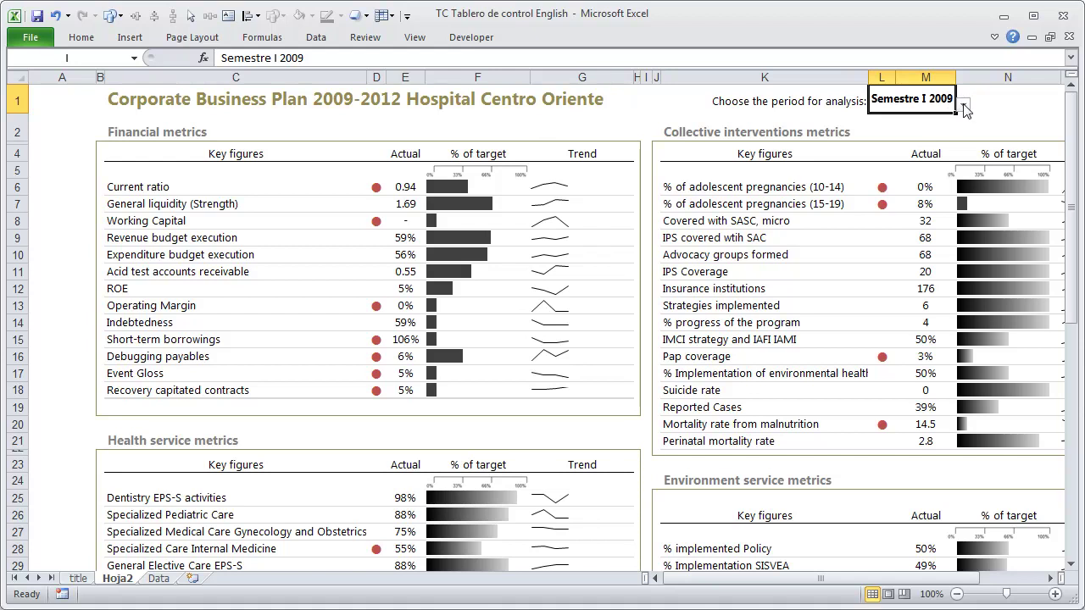
Try Semestre I 2011 and Semestre I 2012 in the L1 dropdown, settling on Semestre II 2010
click(965, 105)
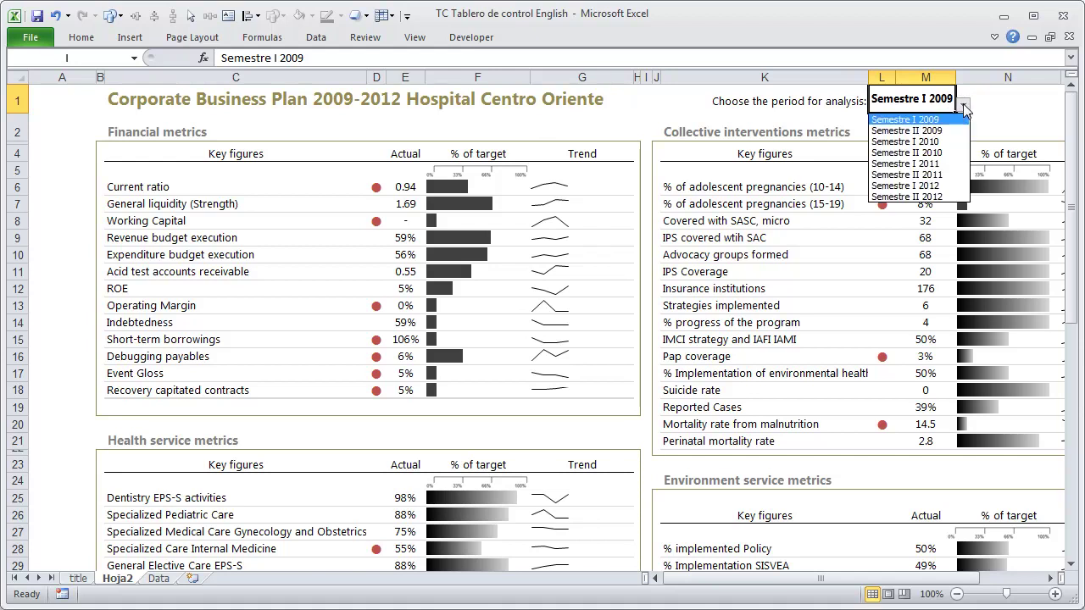
click(990, 108)
click(994, 100)
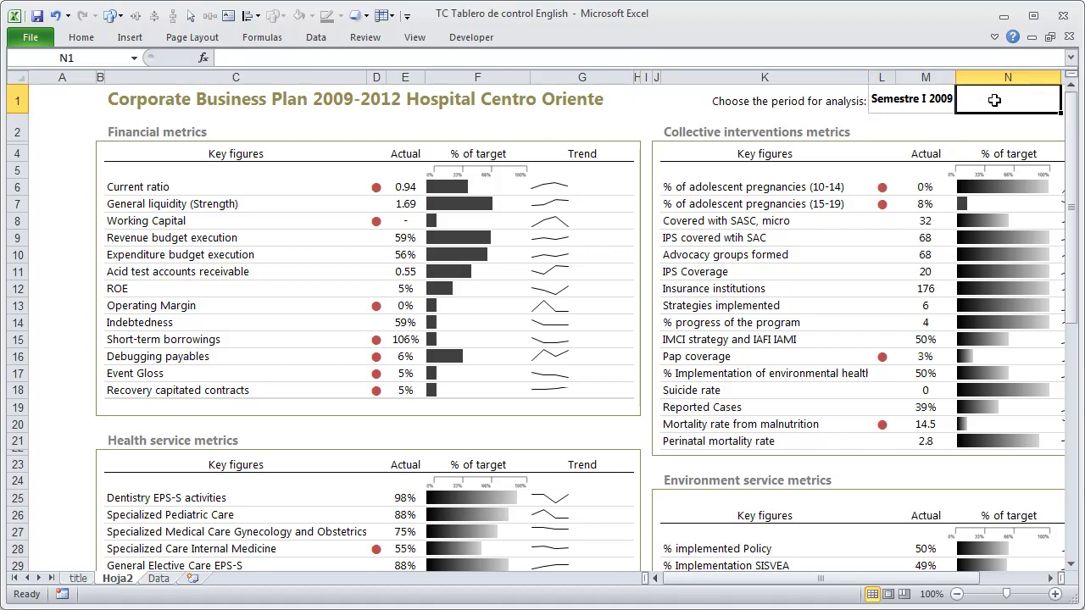
click(923, 98)
click(965, 105)
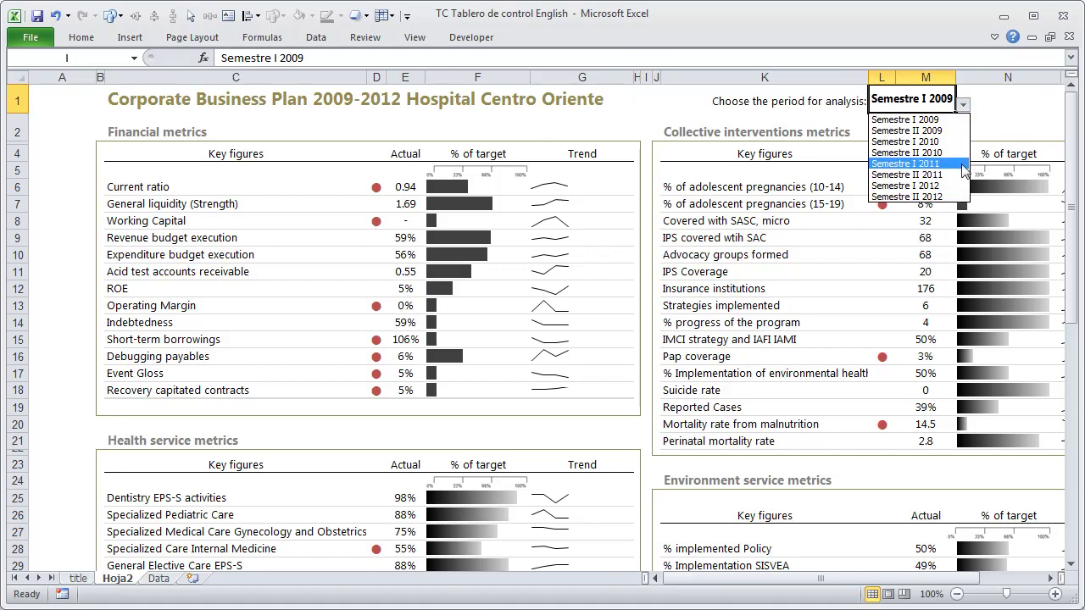
click(963, 170)
click(964, 104)
click(950, 186)
click(964, 104)
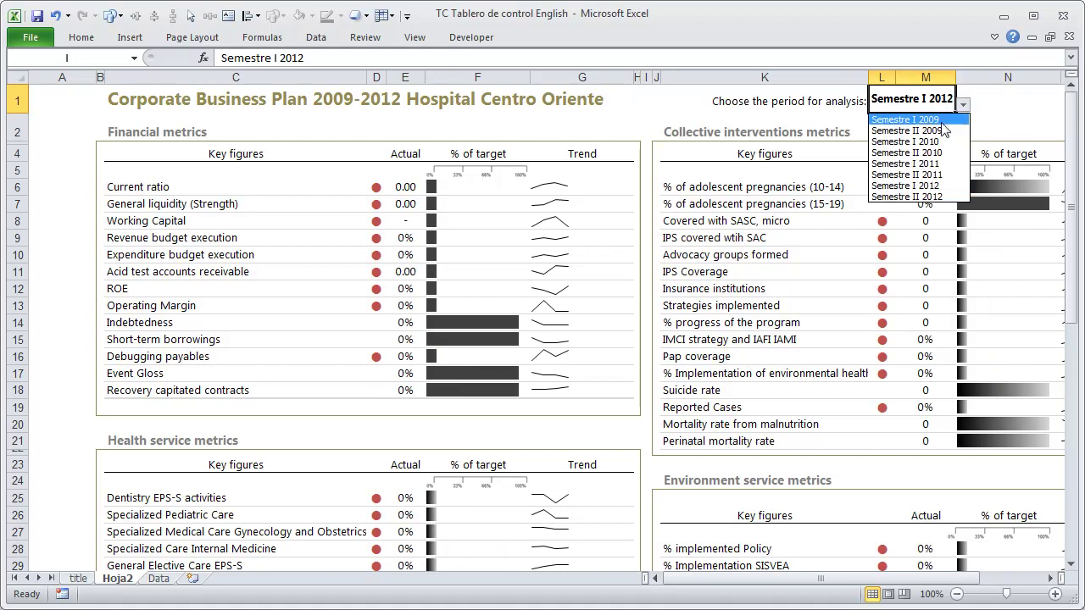
click(940, 152)
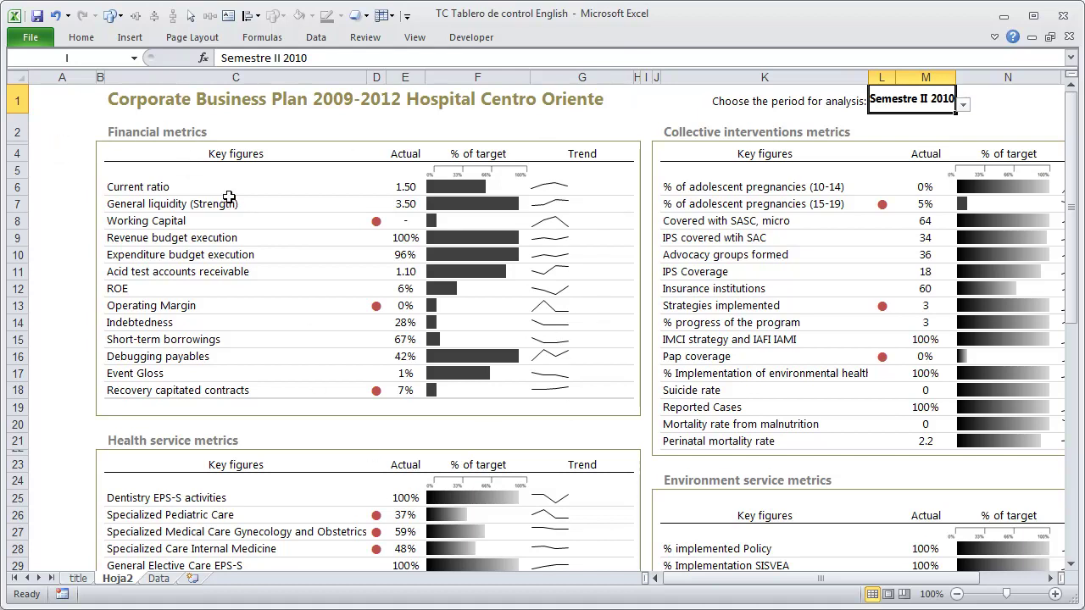
drag(188, 146, 214, 407)
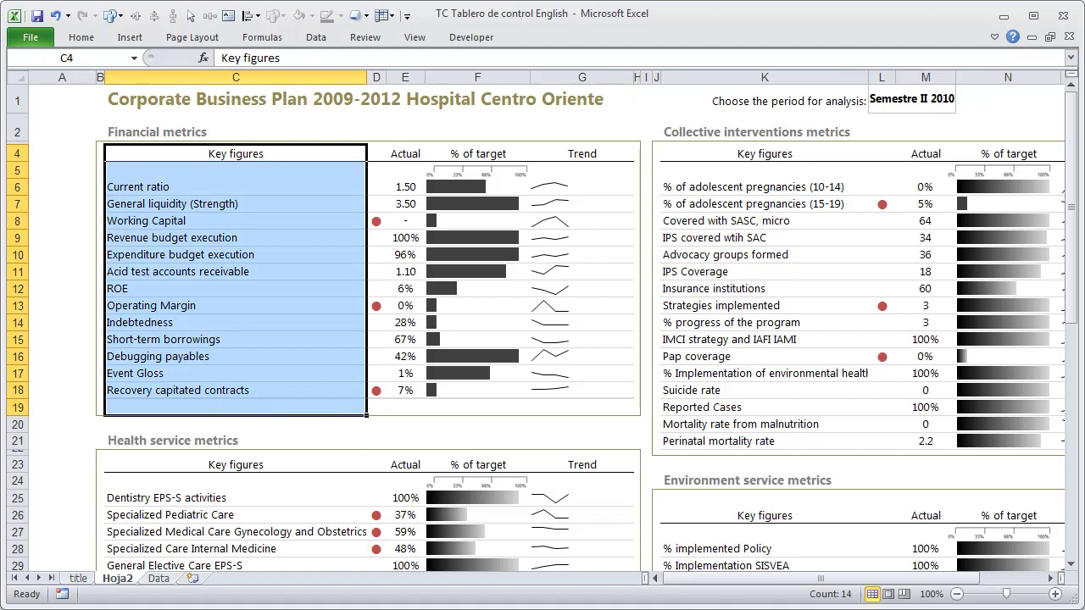
Zoom the dashboard out to 80% and highlight the Financial and Collective interventions key figures
click(1052, 579)
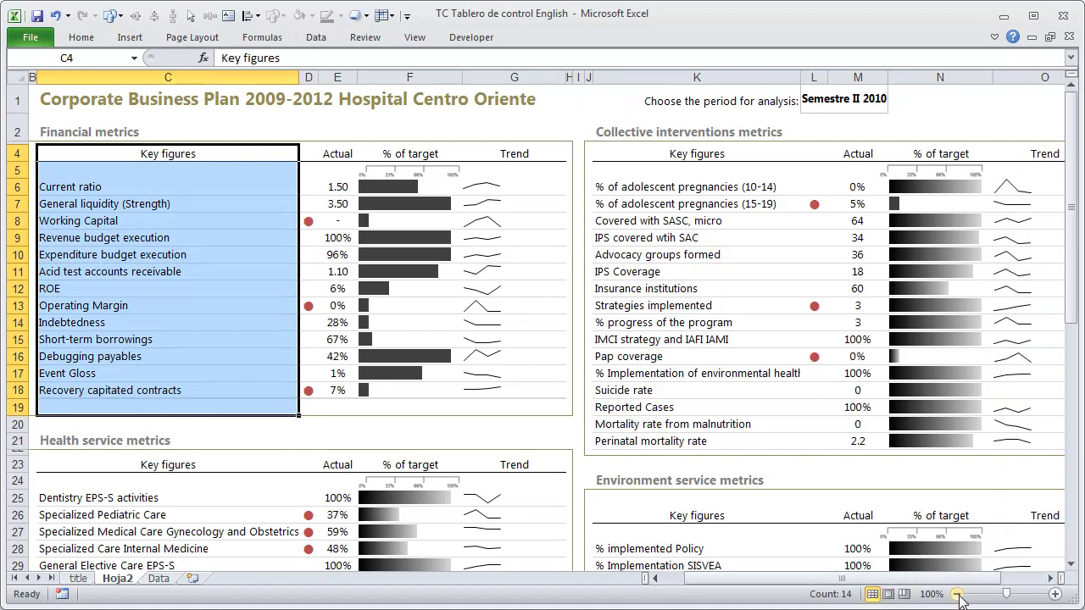
click(957, 594)
click(957, 595)
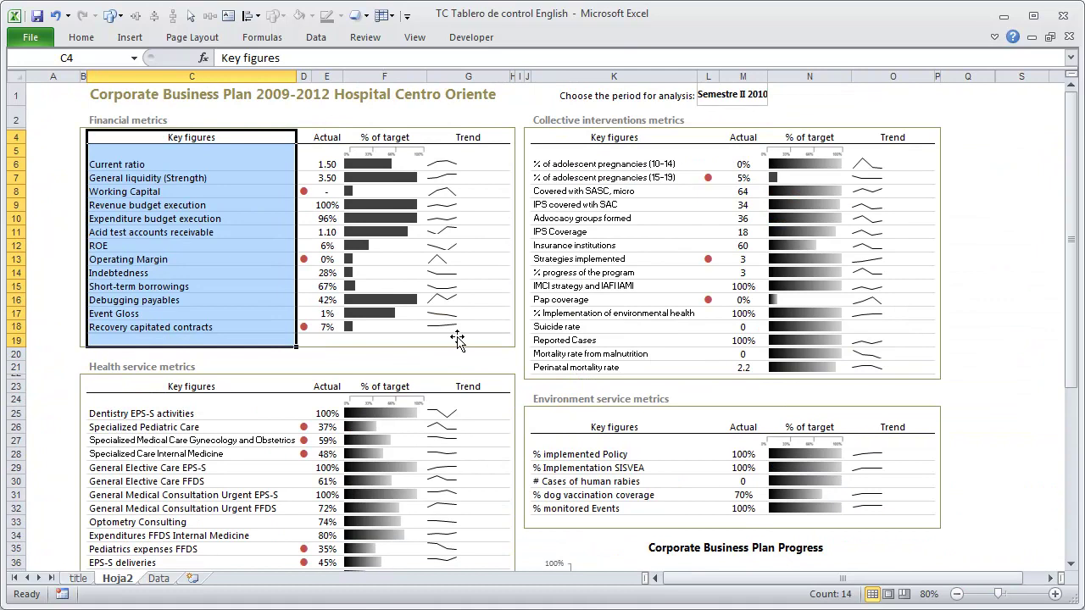
drag(179, 150, 200, 324)
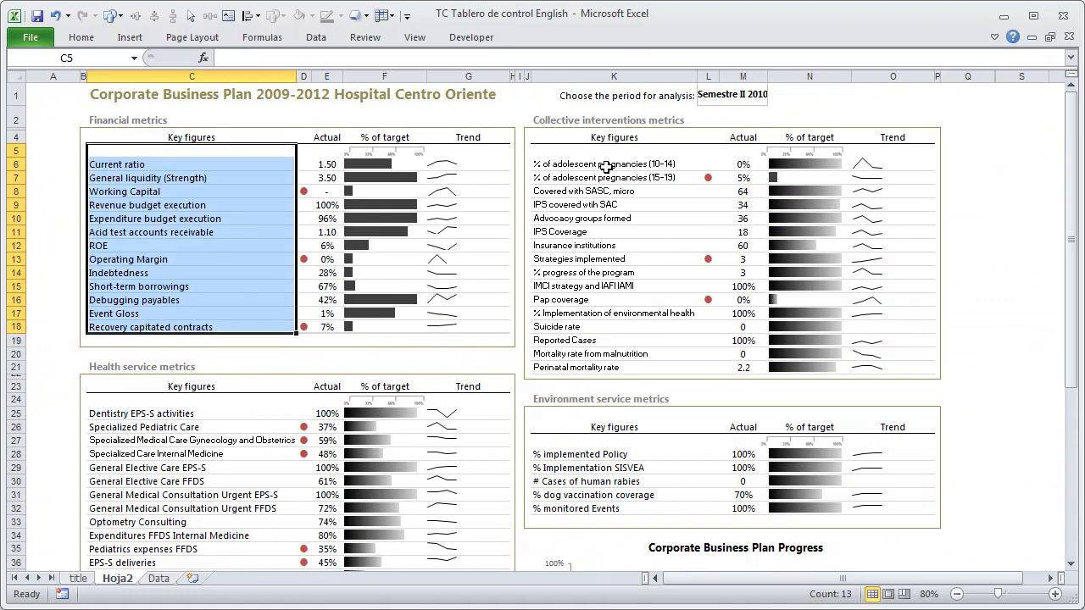
drag(607, 164, 607, 366)
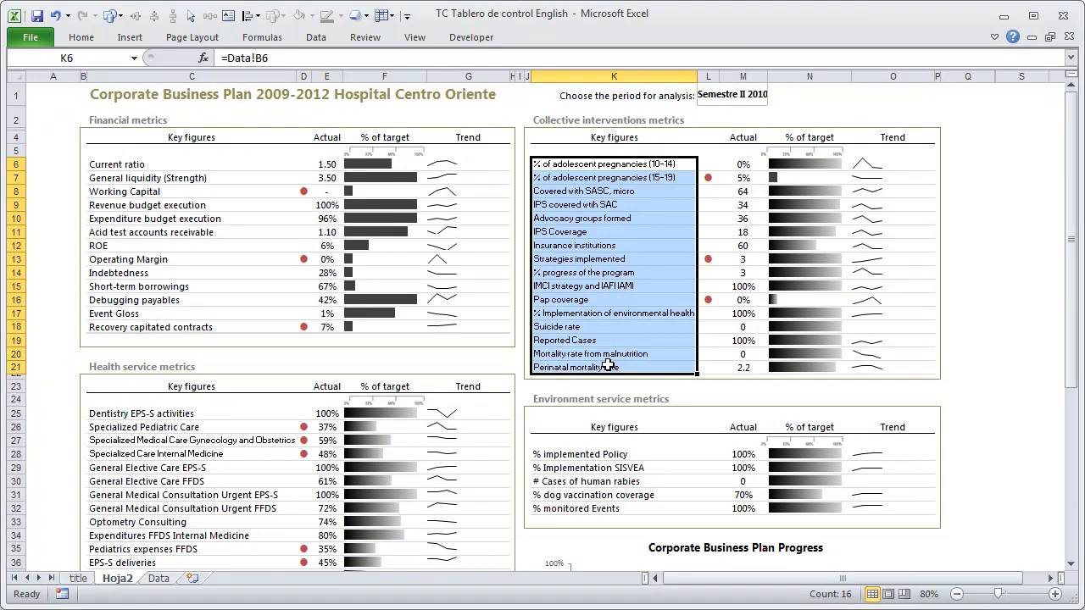
Review the Environment and health panel key figures, then scroll back to the top
scroll(205, 343, down, 1)
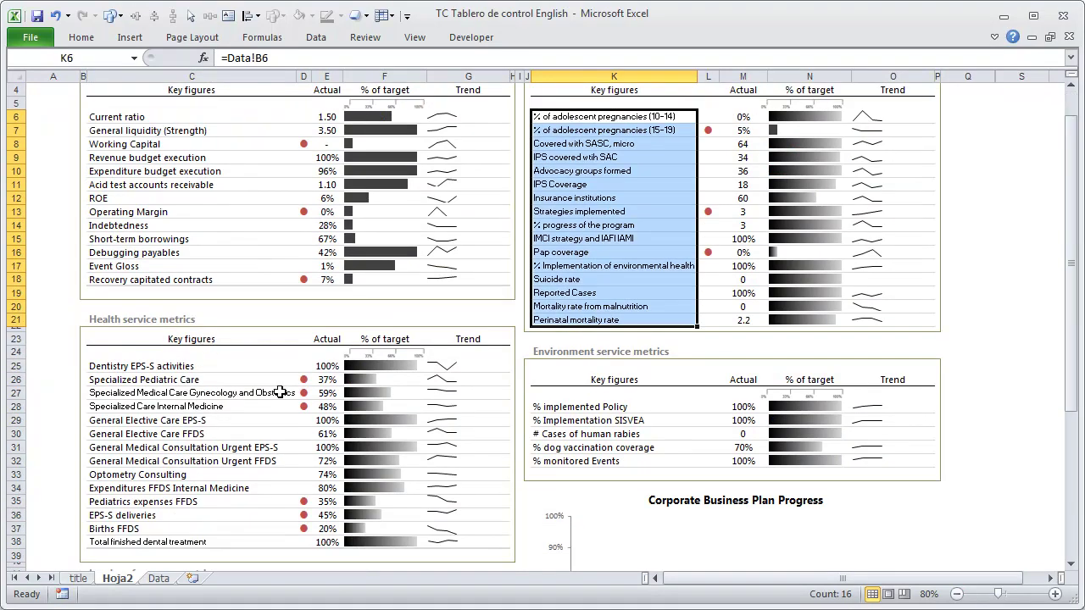
drag(228, 367, 229, 514)
drag(580, 407, 581, 461)
scroll(582, 461, down, 3)
scroll(582, 461, down, 3)
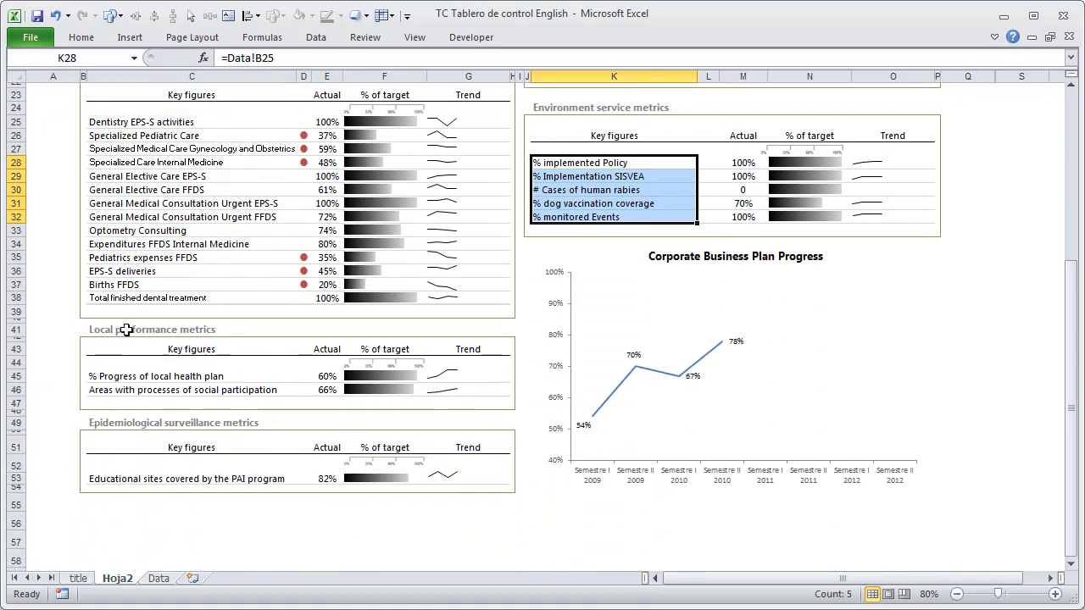
click(191, 379)
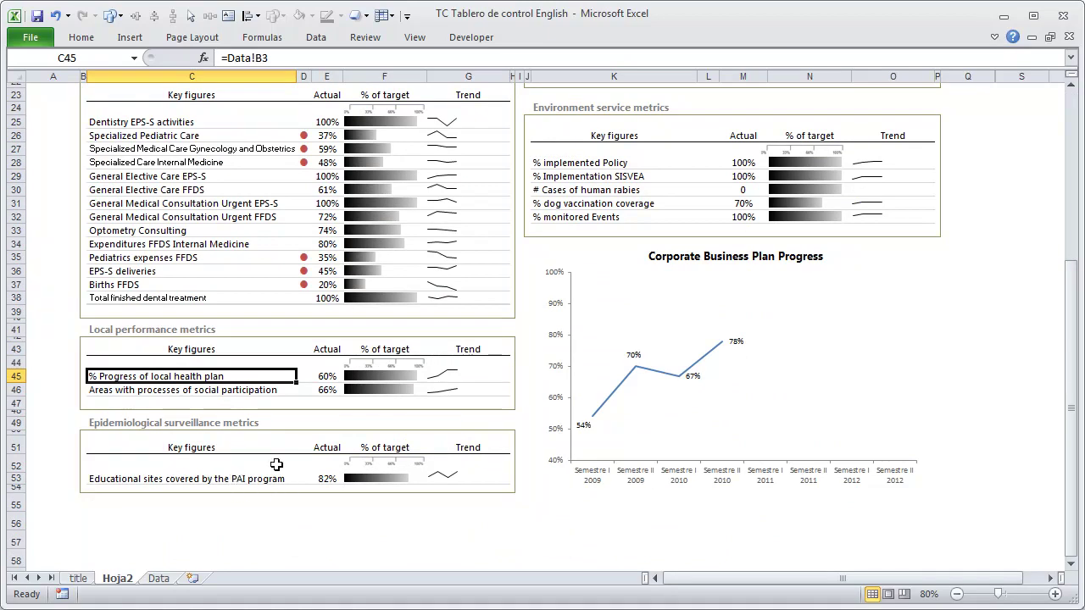
click(231, 472)
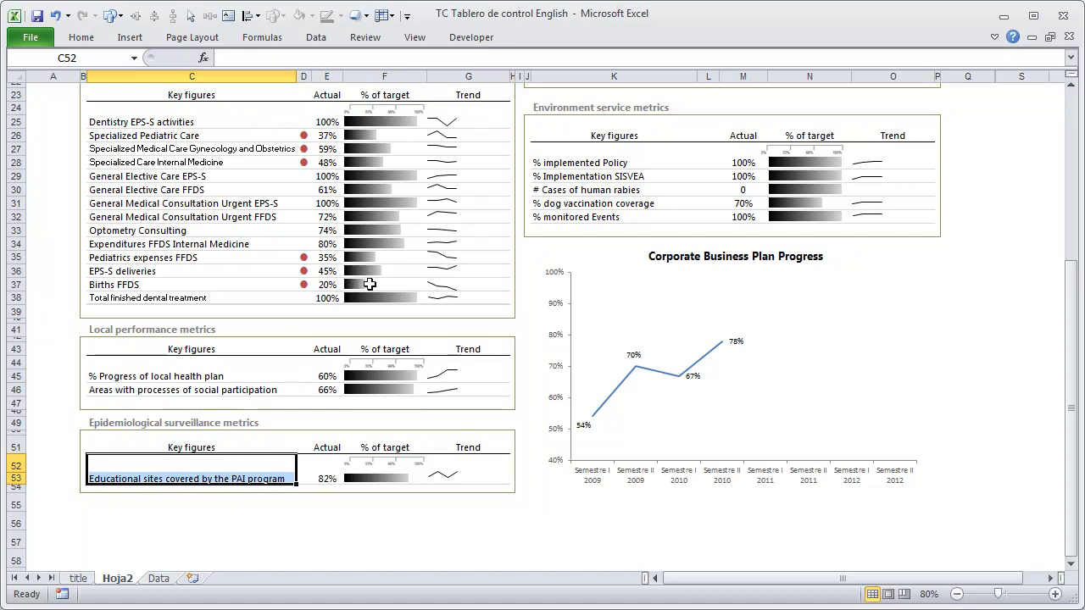
scroll(538, 369, up, 5)
scroll(526, 356, up, 2)
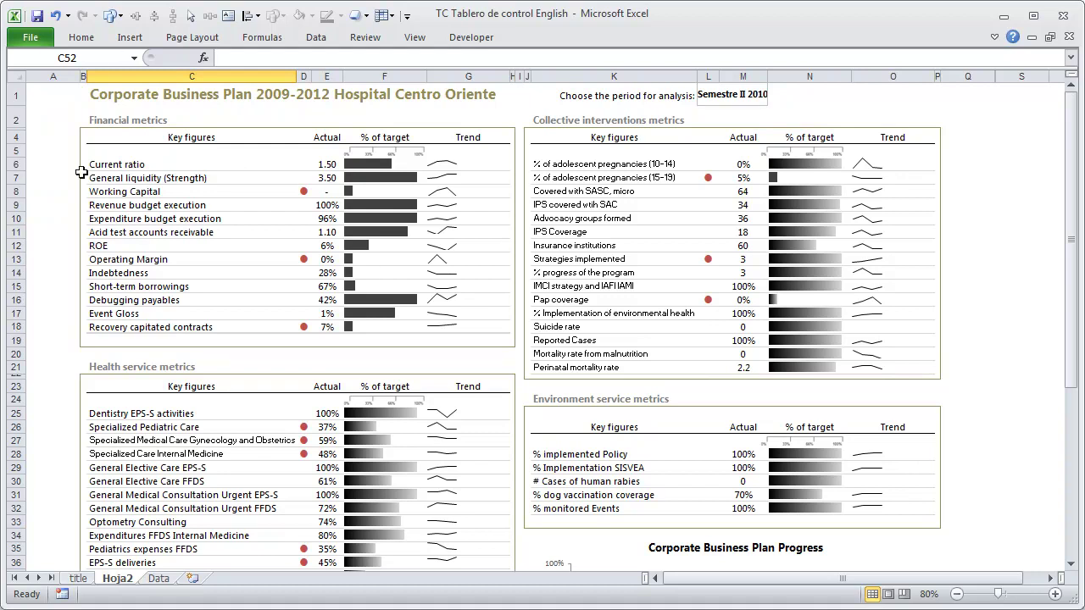
drag(124, 163, 150, 326)
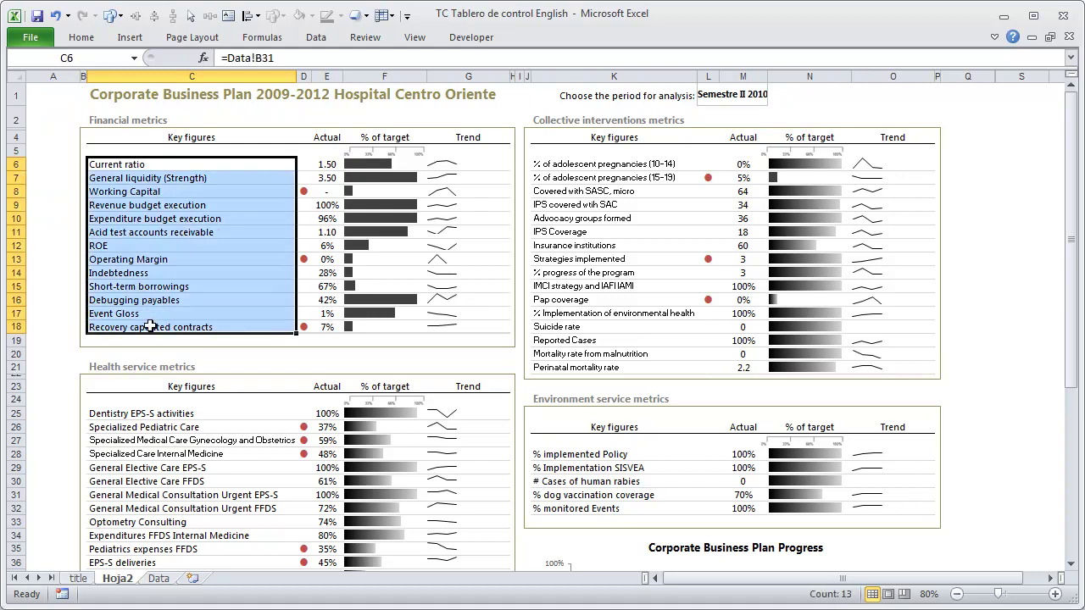
click(184, 162)
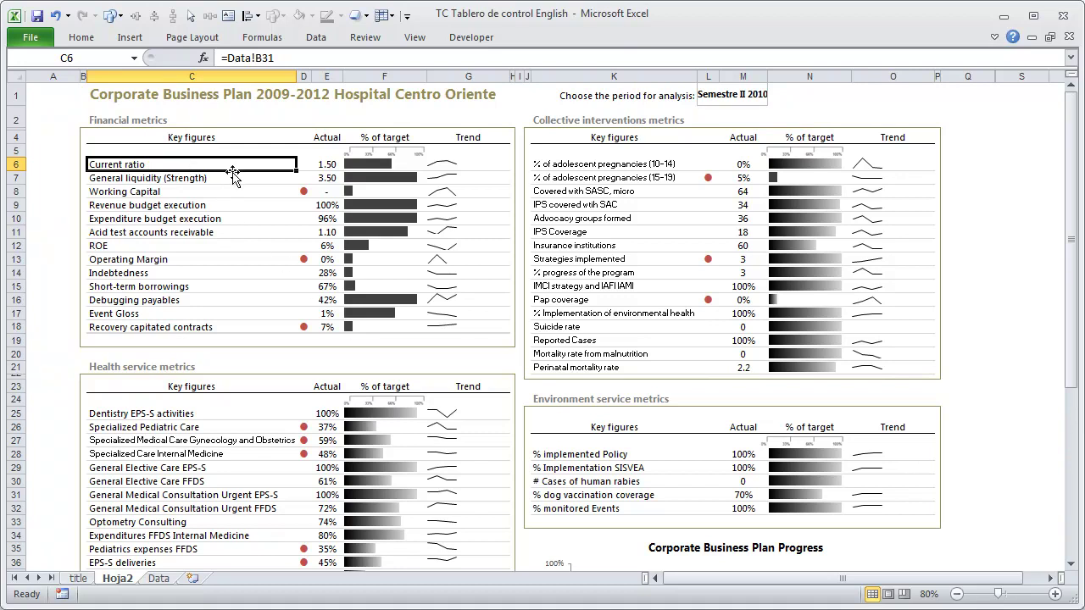
click(237, 325)
drag(236, 325, 272, 165)
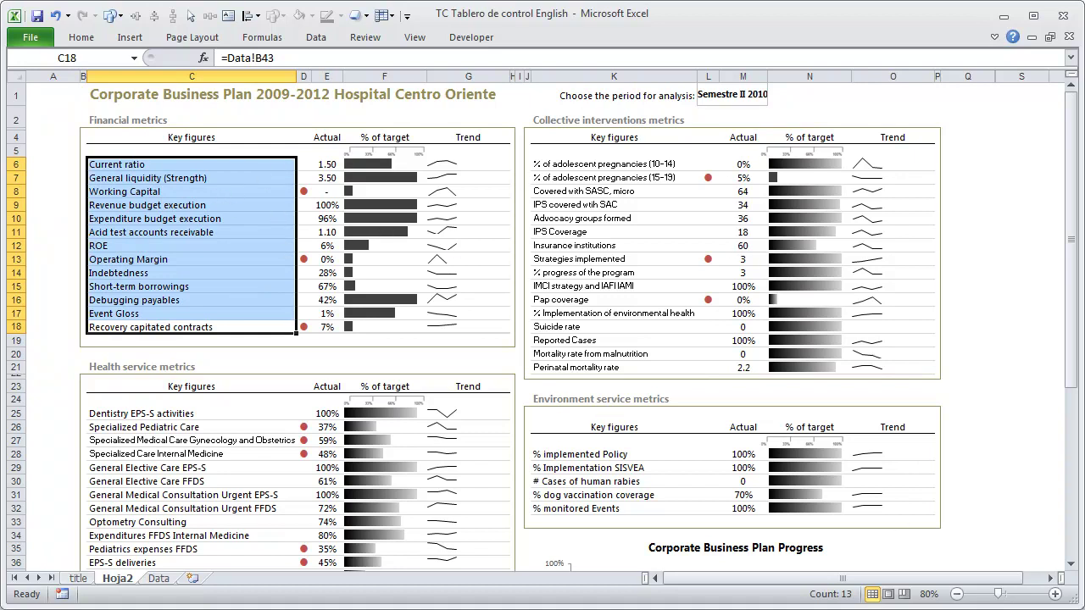
drag(327, 166, 327, 329)
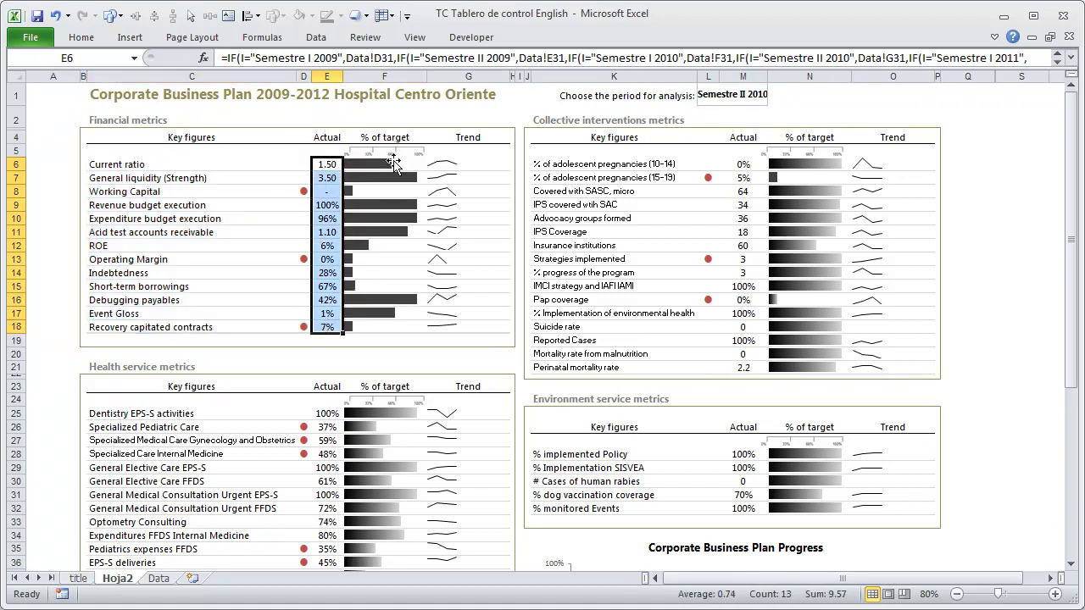
click(475, 162)
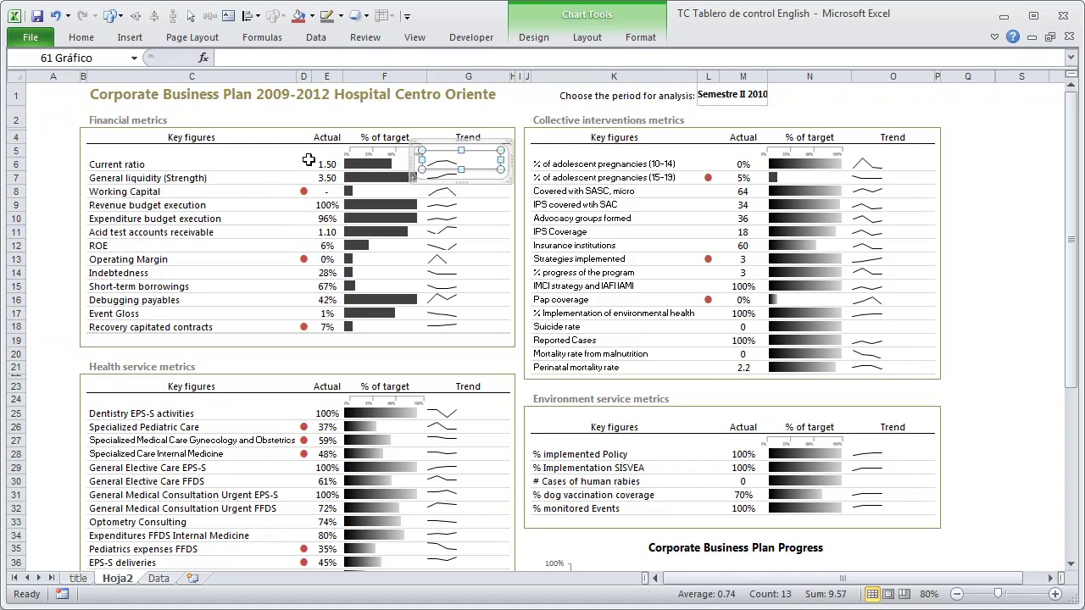
mouse_move(305, 161)
mouse_down()
mouse_move(309, 336)
mouse_move(306, 327)
mouse_up()
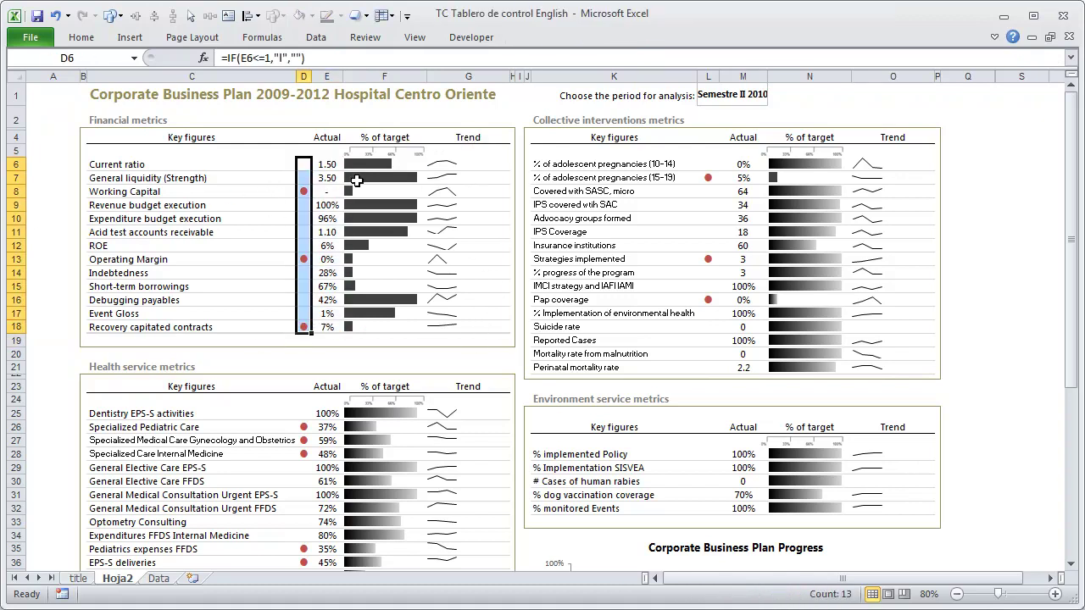
drag(190, 165, 194, 329)
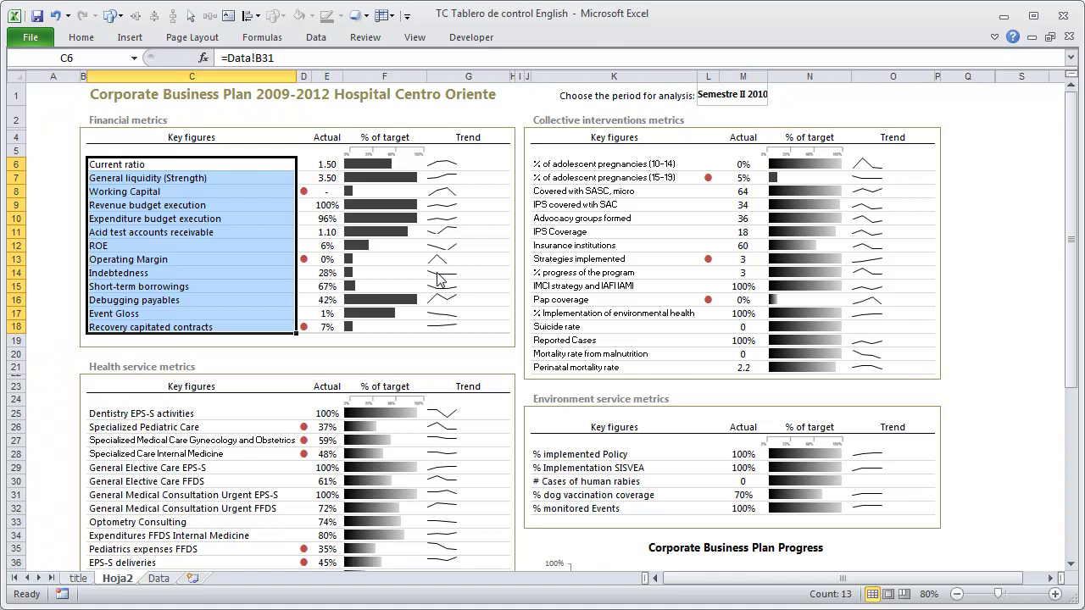
Select the Financial key figure names C6:C18 on Hoja2
click(163, 164)
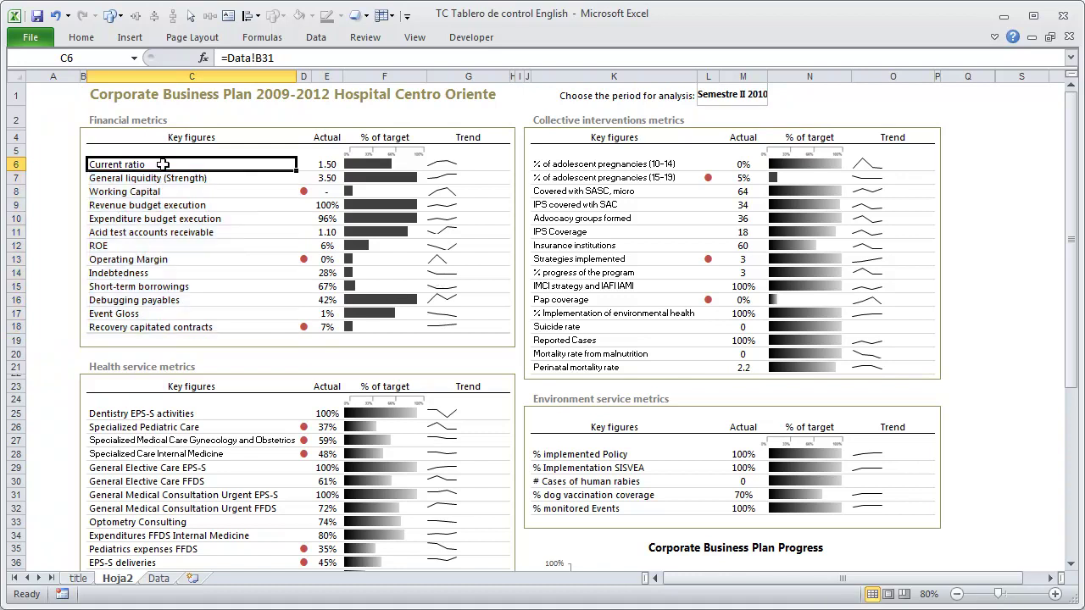
drag(163, 164, 169, 321)
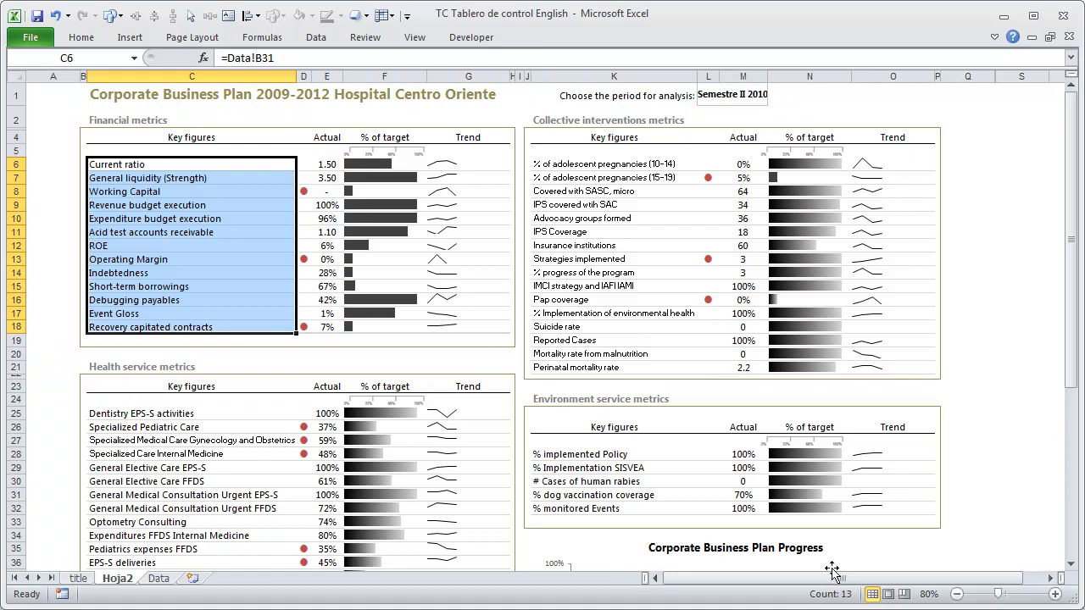
Open the Data sheet and scroll through its indicator table under NOMBRE DEL INDICADOR
click(156, 578)
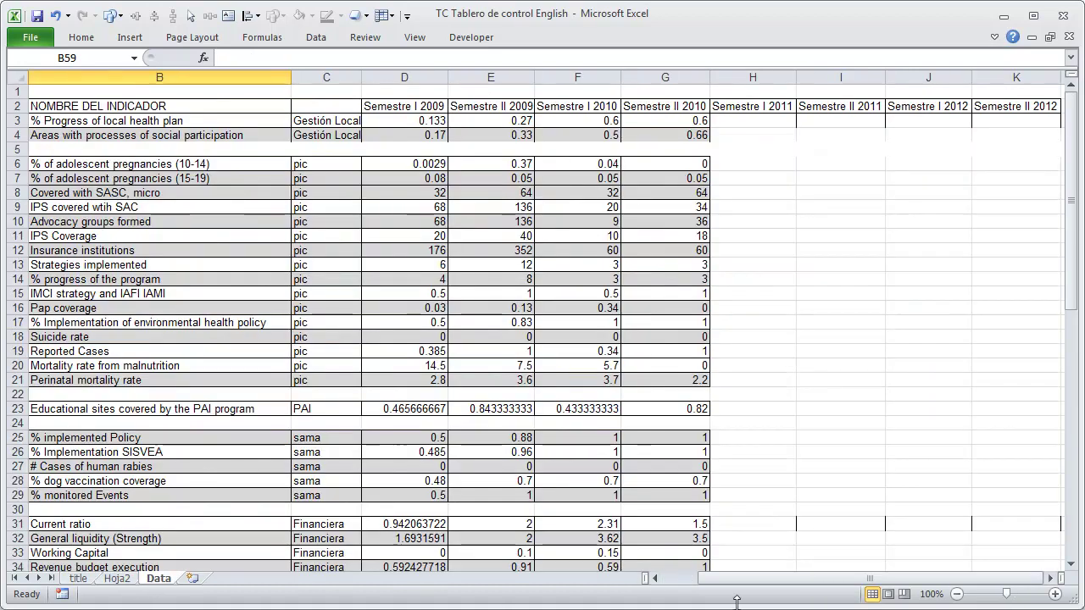
click(657, 578)
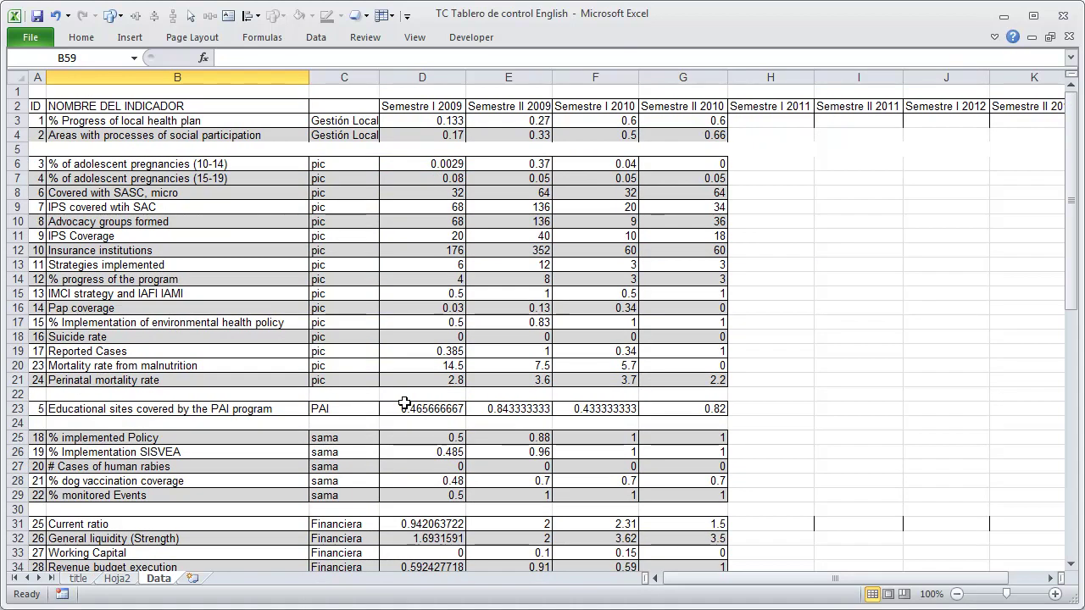
click(129, 106)
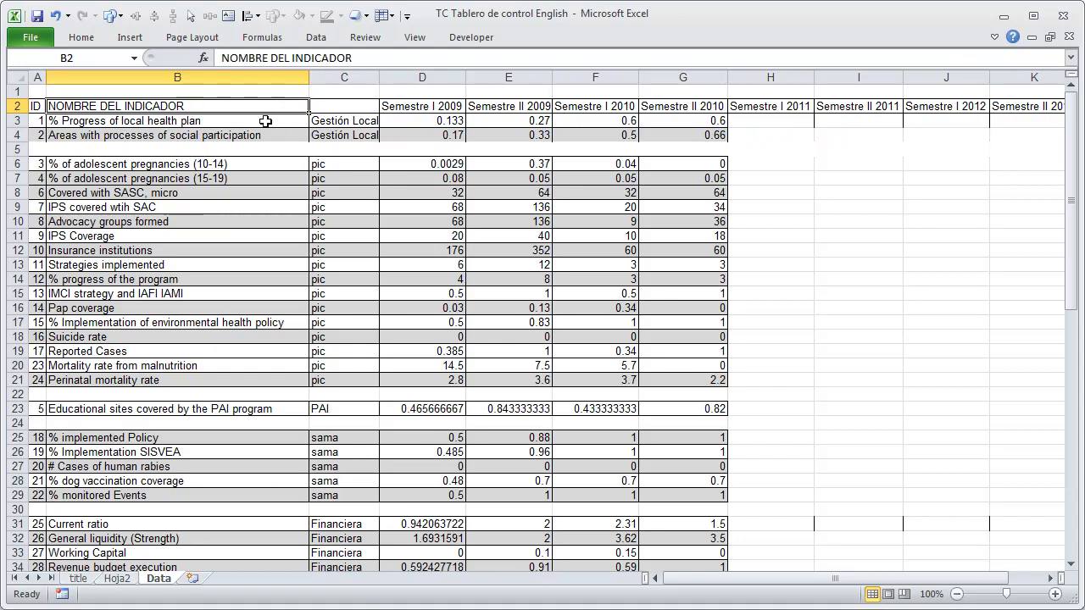
scroll(262, 311, down, 8)
scroll(262, 310, down, 8)
scroll(262, 310, up, 8)
scroll(262, 311, down, 6)
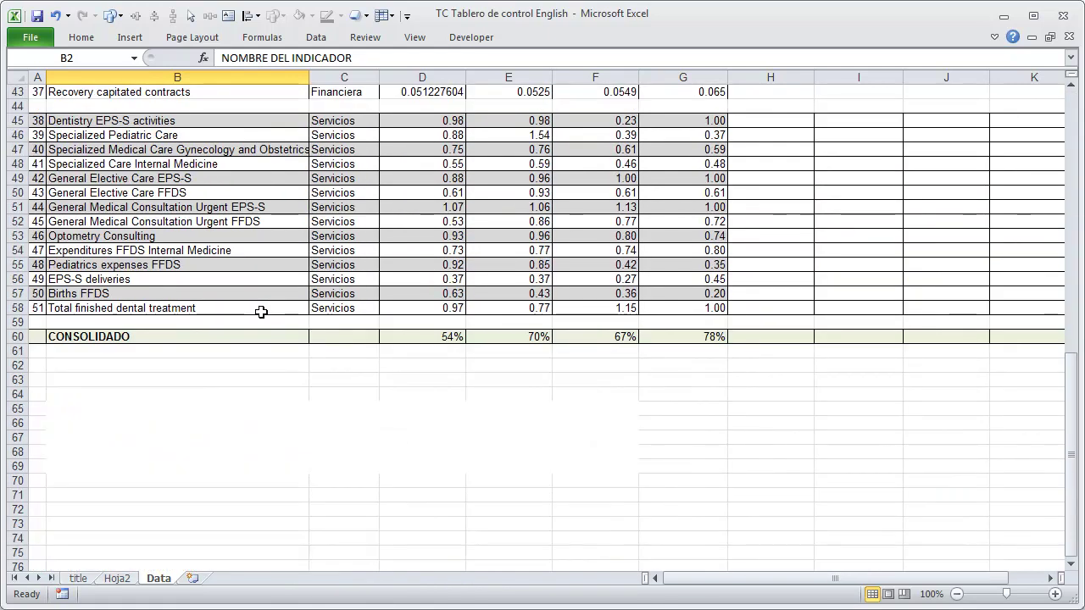
scroll(262, 311, up, 5)
scroll(262, 312, up, 9)
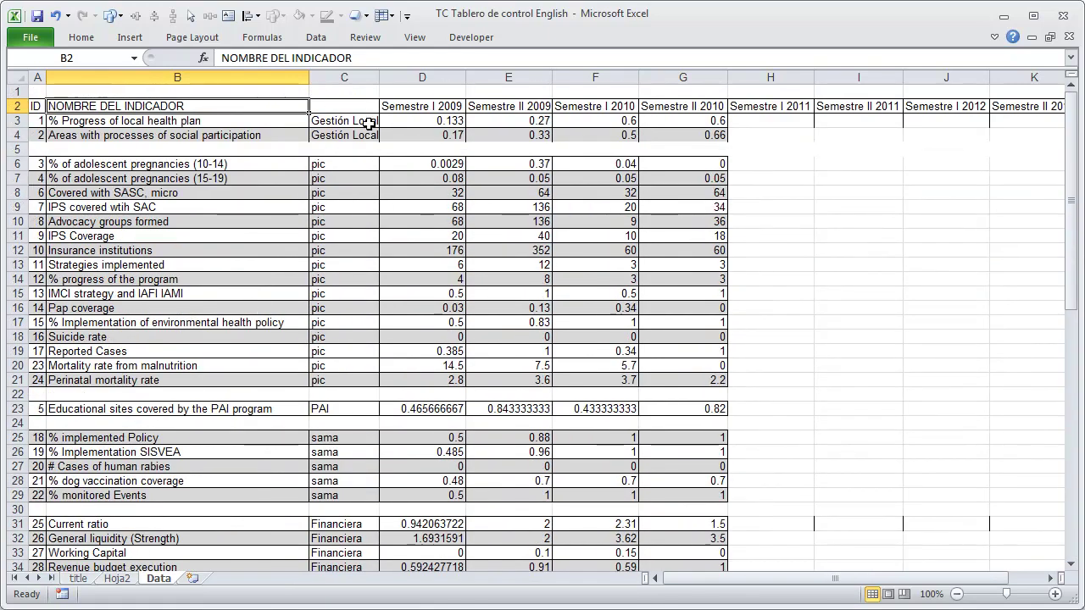
Check the semester headers through Semestre II 2010 and the empty Semestre I 2011 column
click(452, 121)
click(445, 106)
click(503, 105)
click(442, 105)
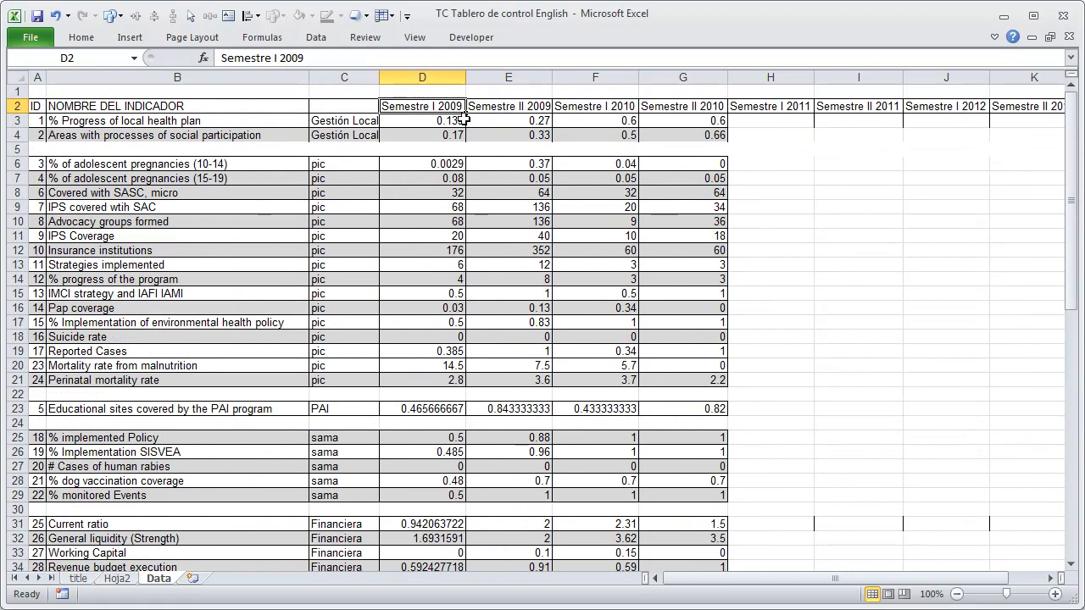
click(507, 105)
click(629, 105)
click(666, 105)
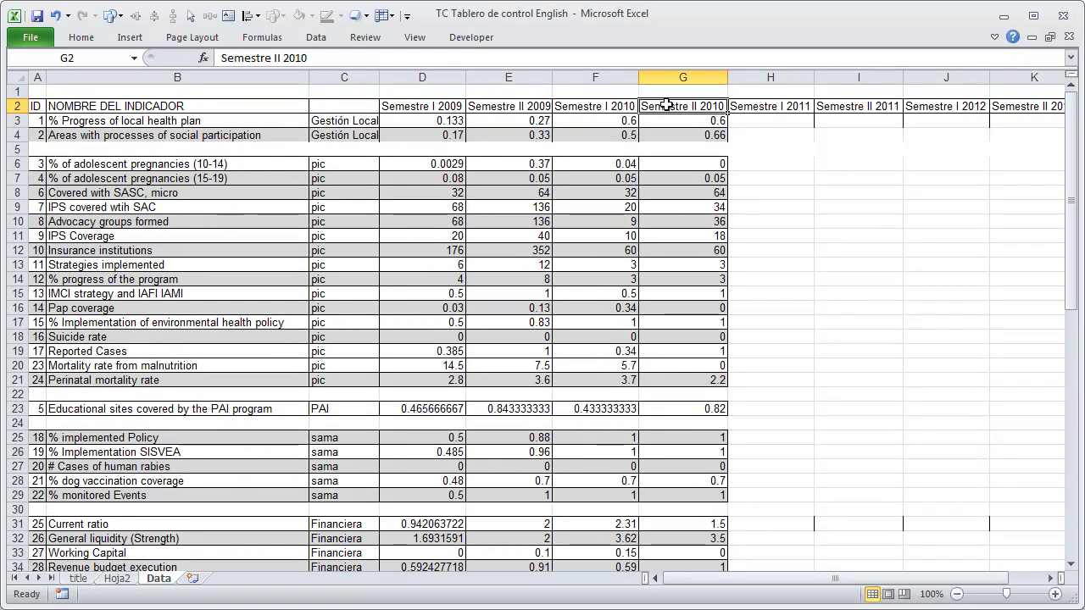
click(767, 125)
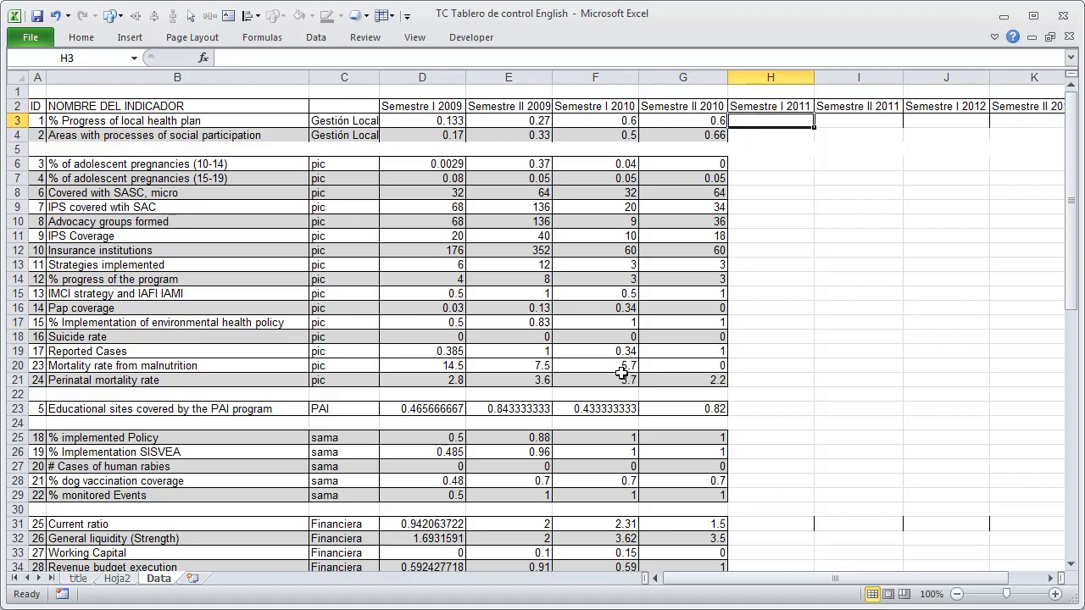
click(1052, 579)
drag(998, 579, 984, 579)
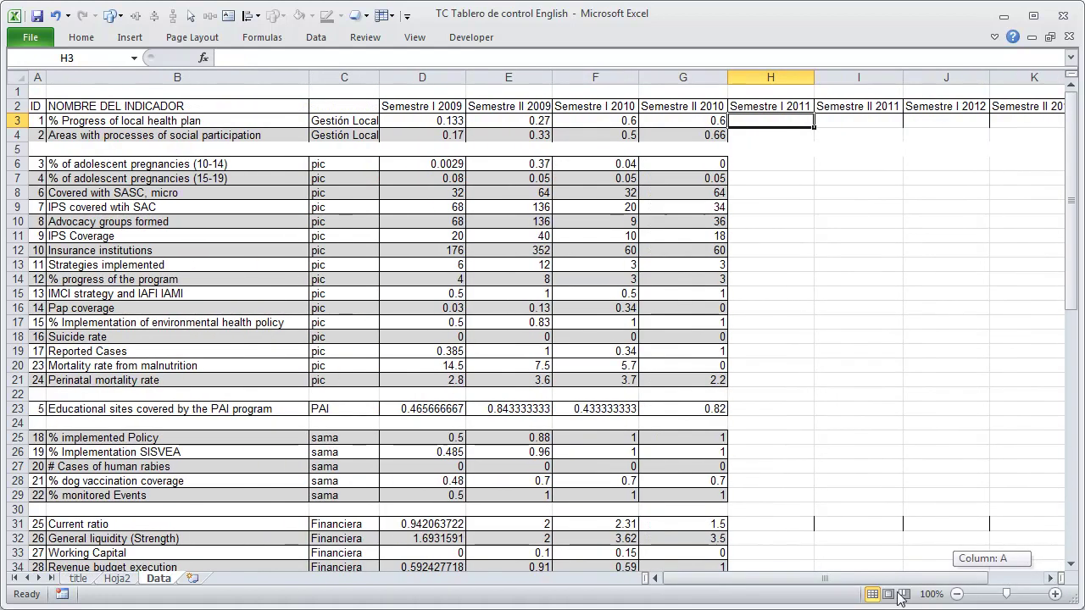
click(117, 578)
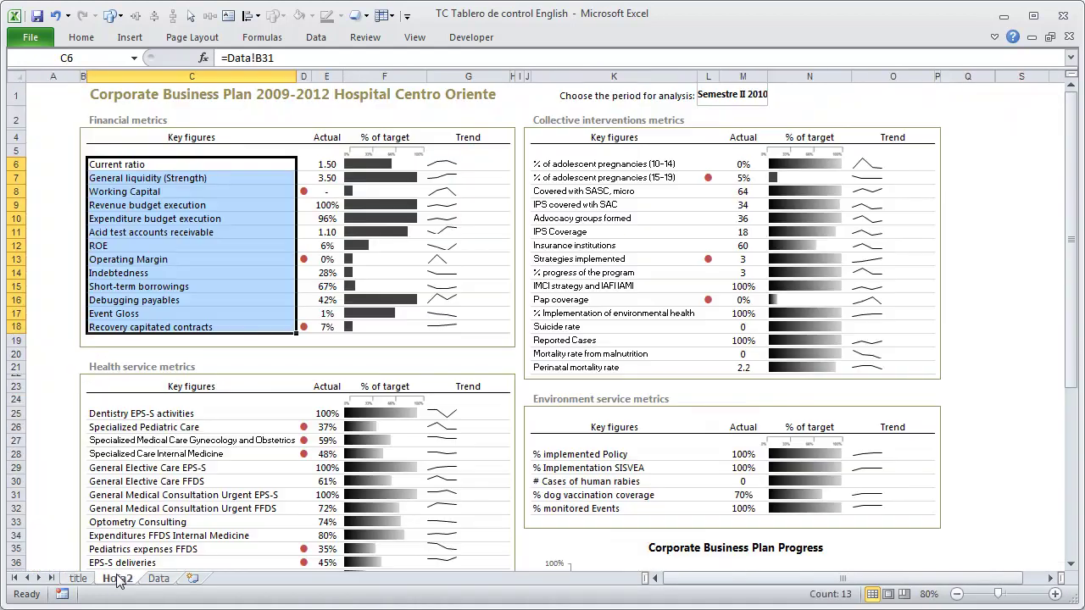
click(327, 164)
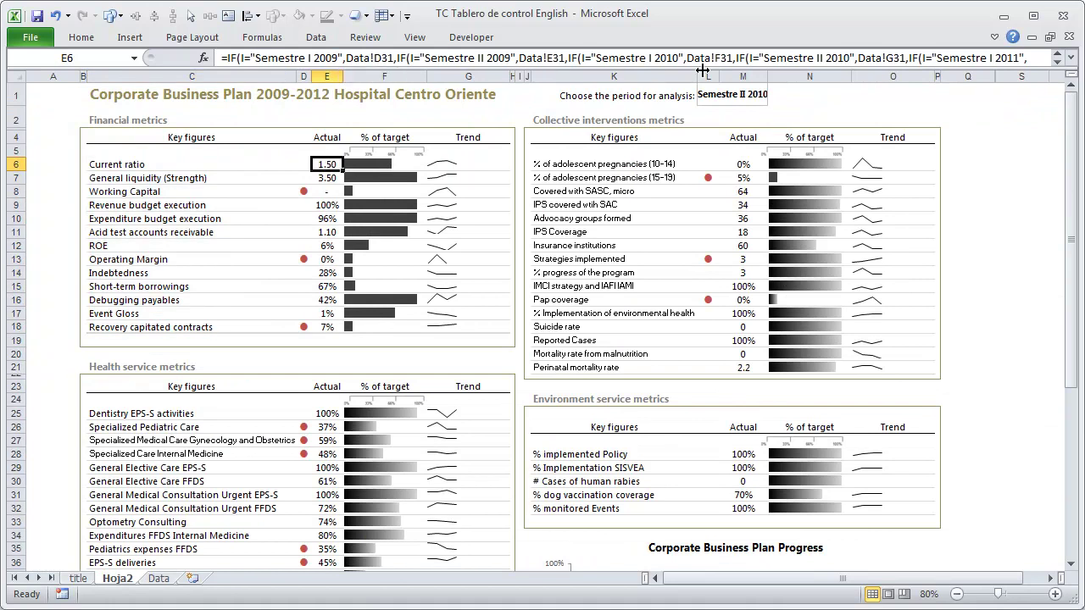
click(1068, 65)
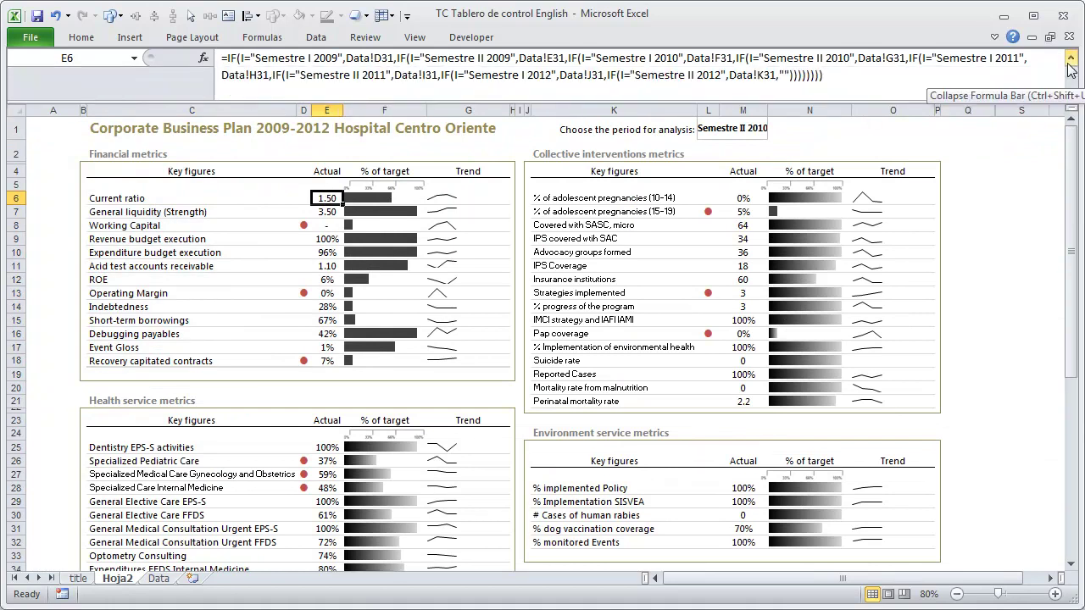
click(1069, 66)
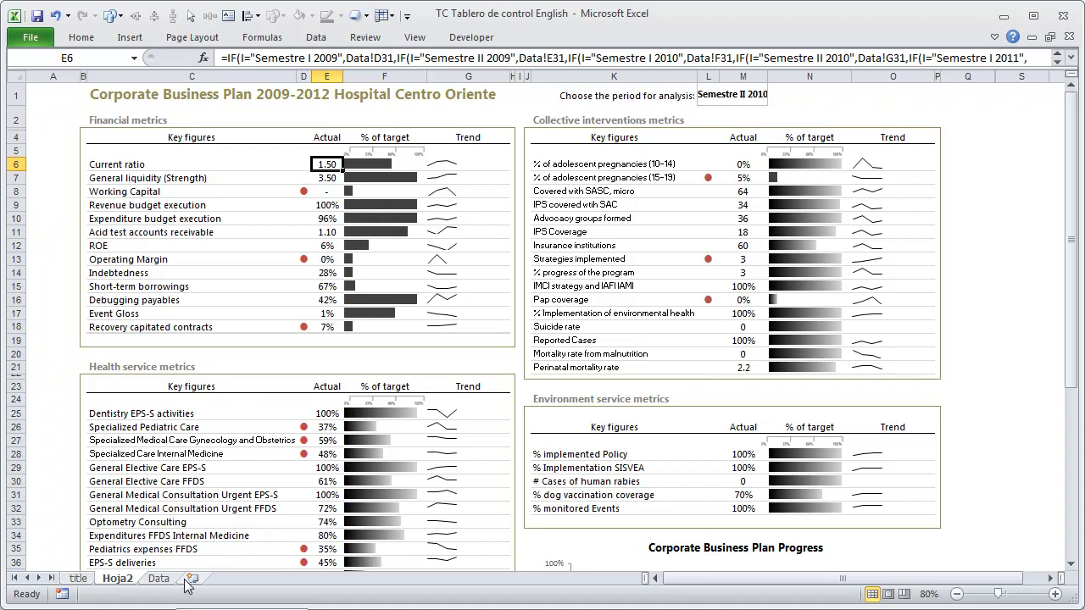
click(327, 265)
click(327, 298)
click(327, 415)
click(322, 467)
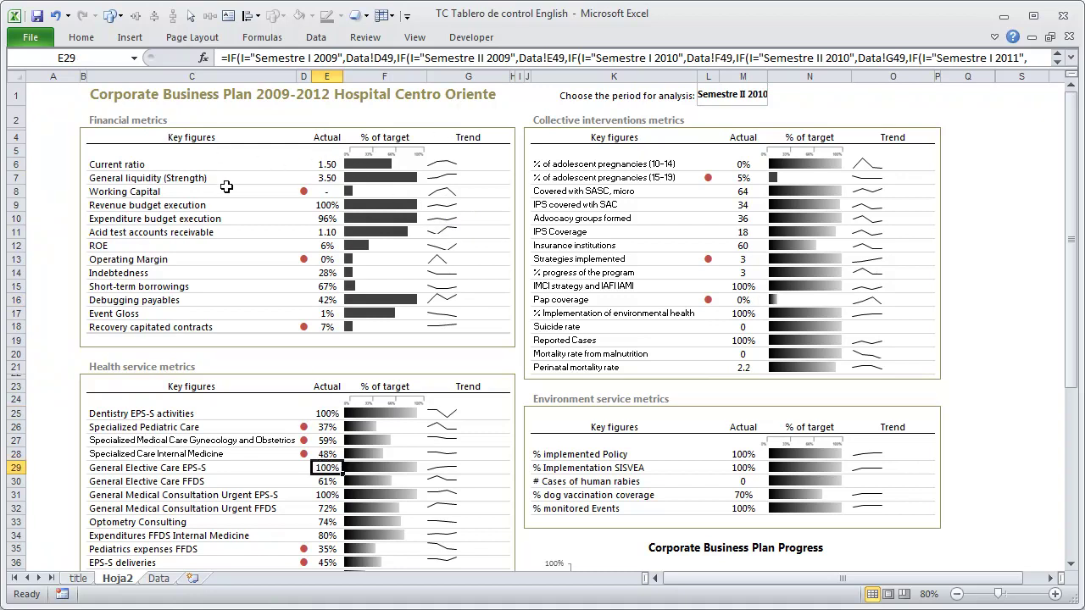
mouse_move(297, 161)
mouse_down()
mouse_move(390, 229)
mouse_move(460, 332)
mouse_up()
drag(303, 165, 304, 326)
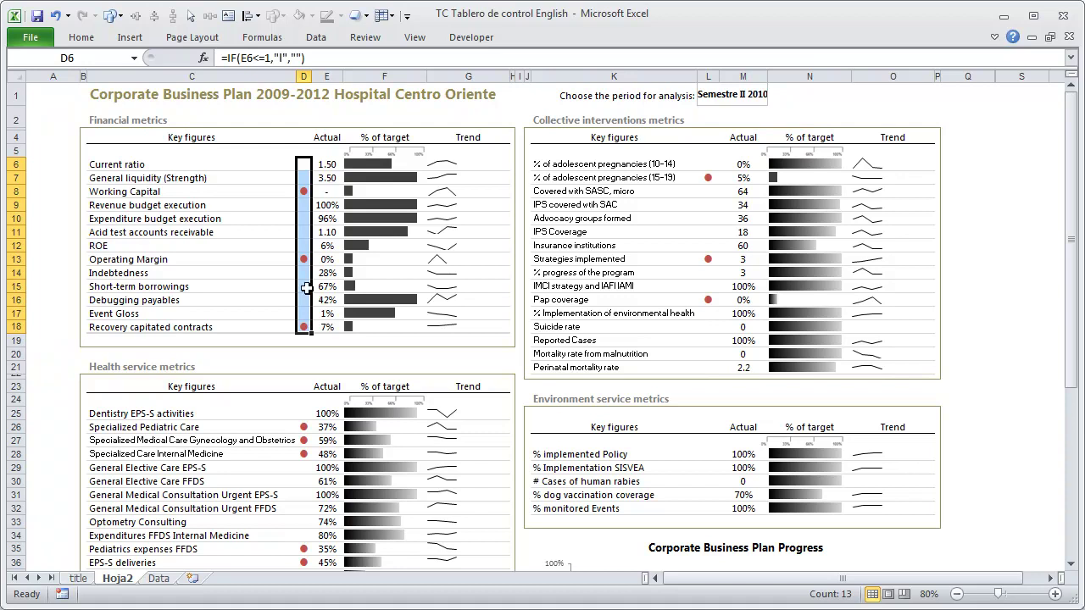
drag(138, 167, 293, 301)
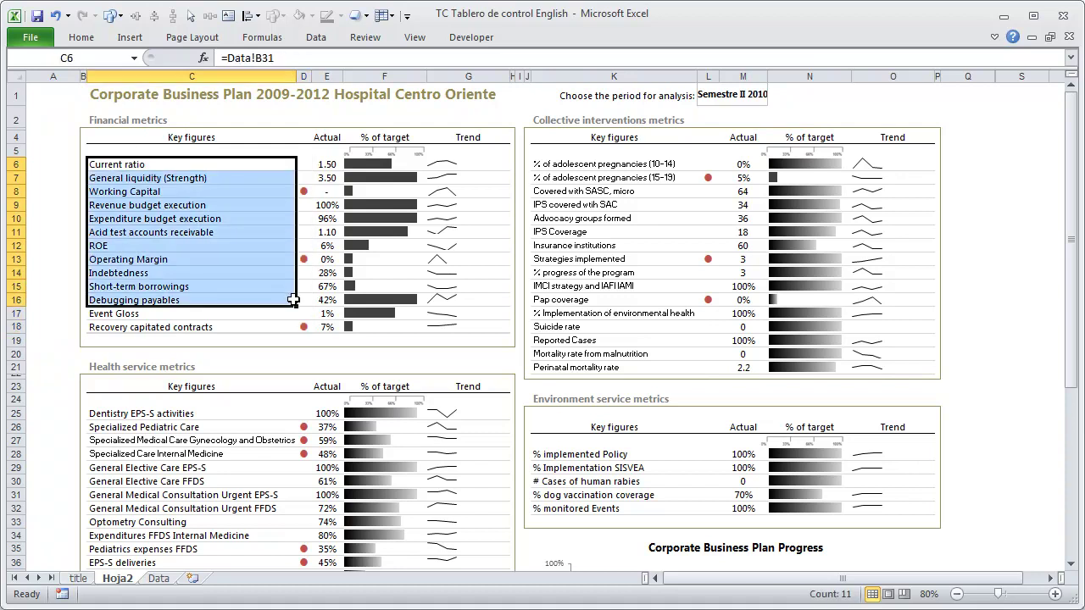
click(171, 245)
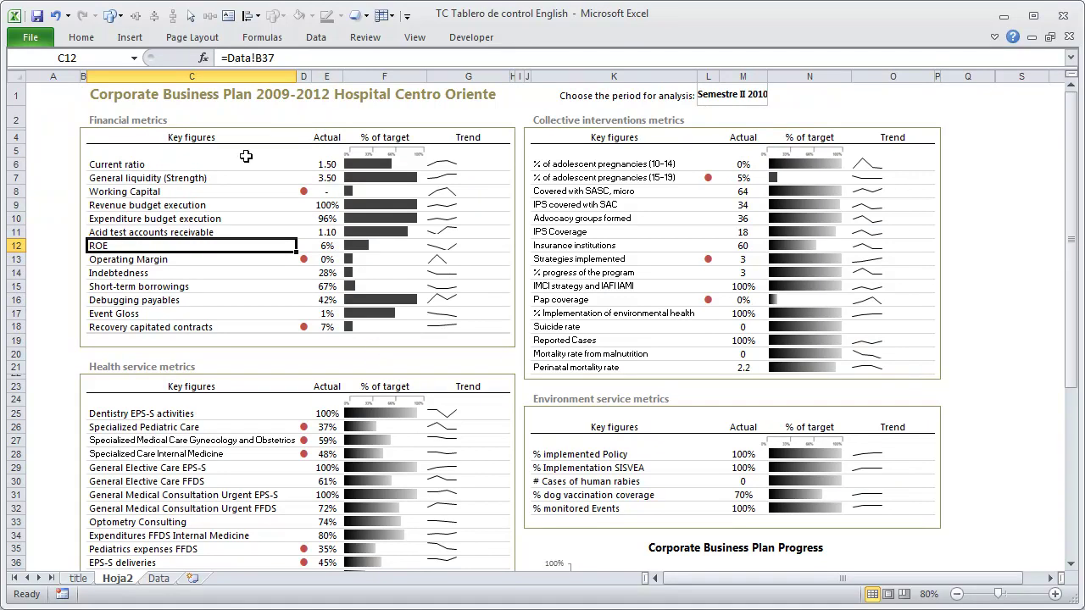
click(304, 193)
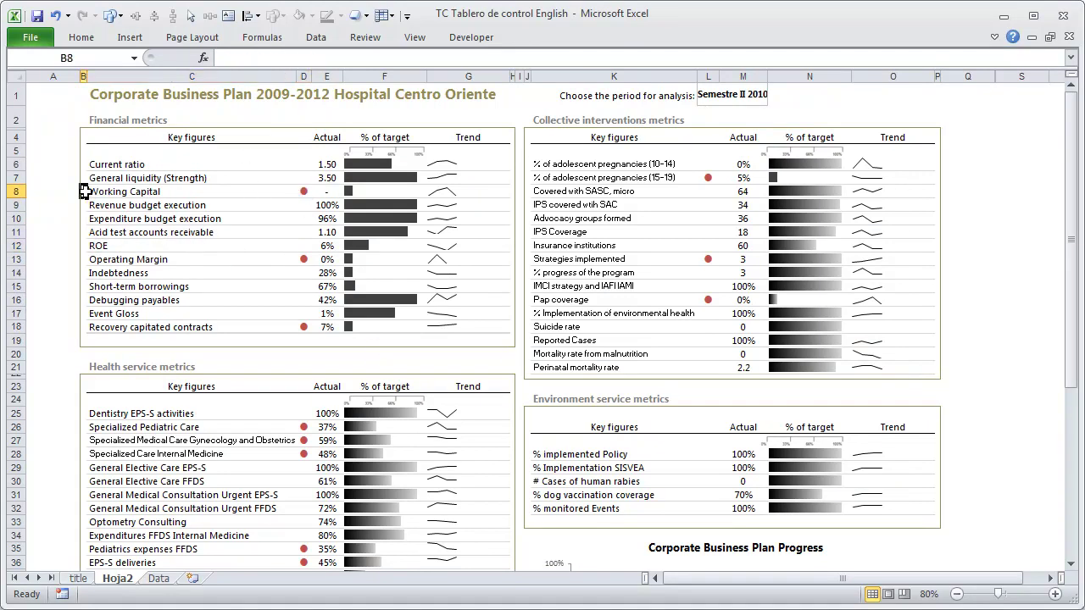
drag(87, 191, 515, 191)
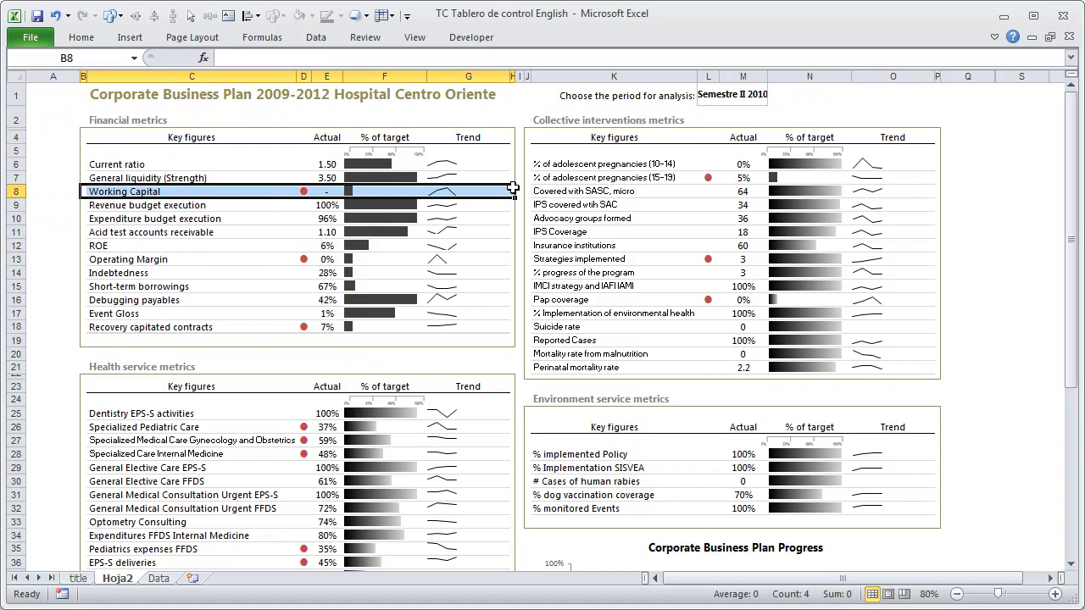
click(304, 191)
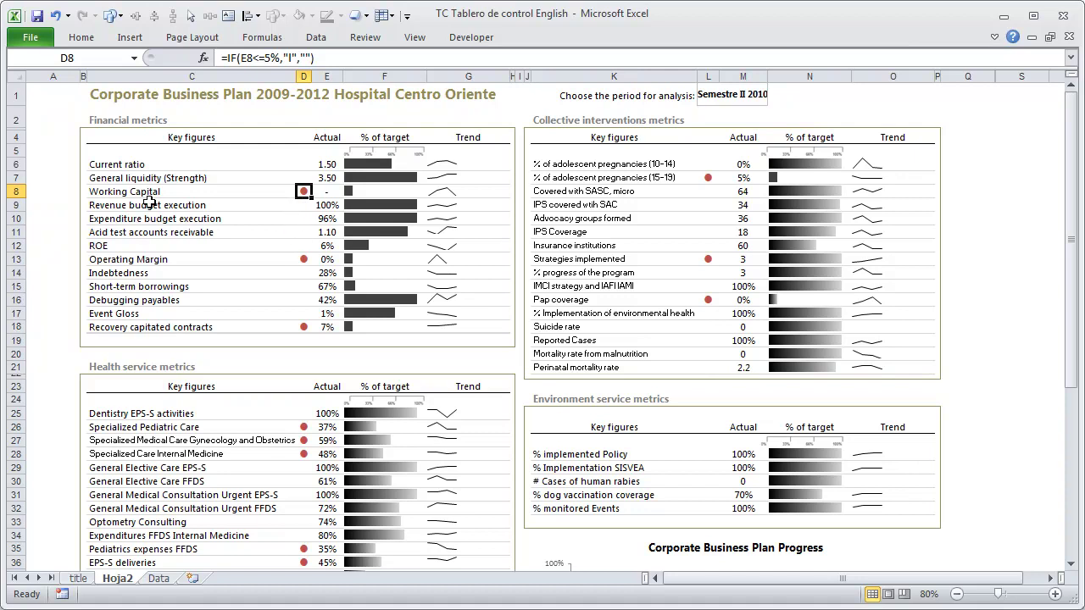
mouse_move(125, 193)
mouse_down()
mouse_move(315, 182)
mouse_move(484, 191)
mouse_up()
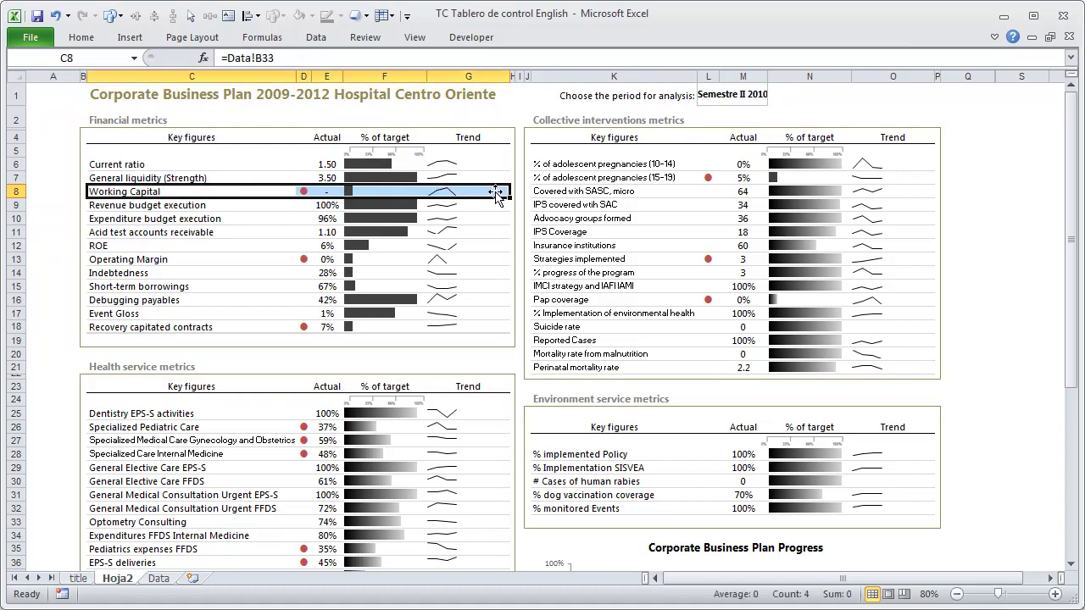
click(225, 275)
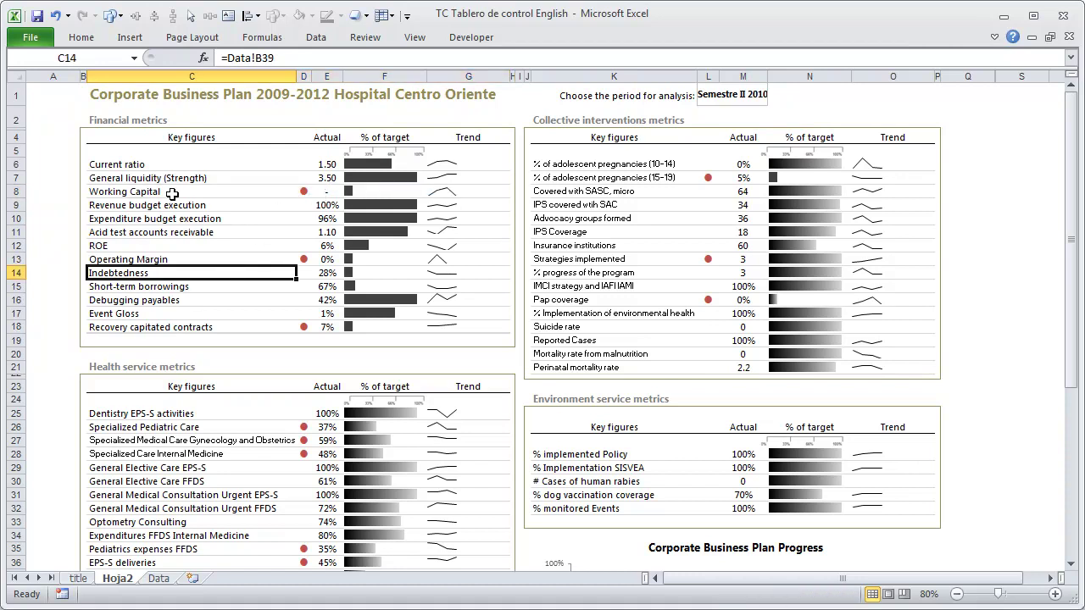
click(303, 190)
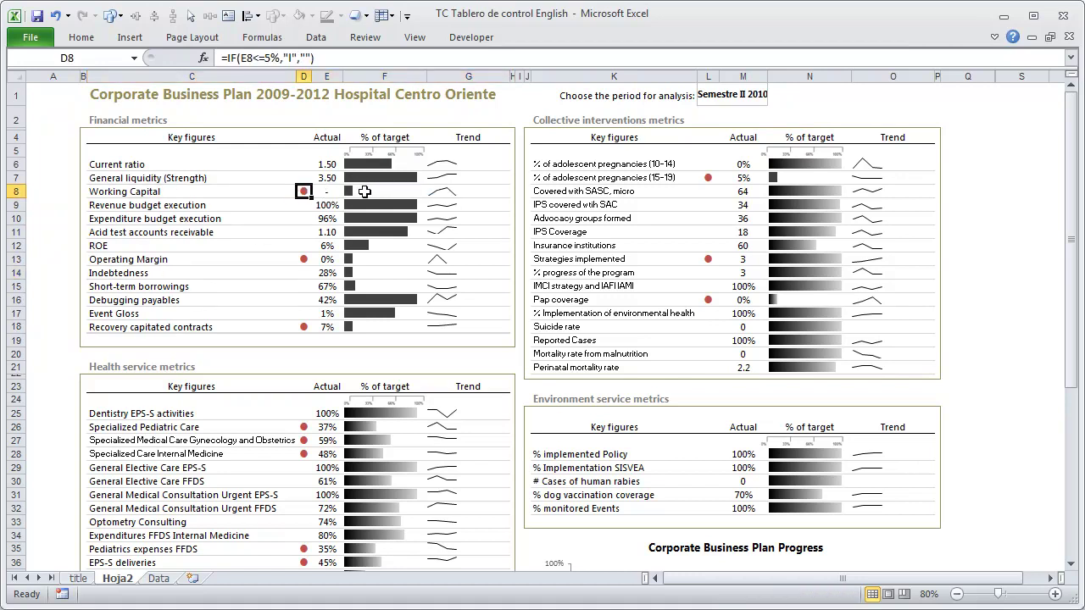
scroll(373, 322, down, 4)
scroll(377, 318, down, 5)
scroll(384, 325, up, 6)
scroll(383, 324, up, 3)
click(330, 190)
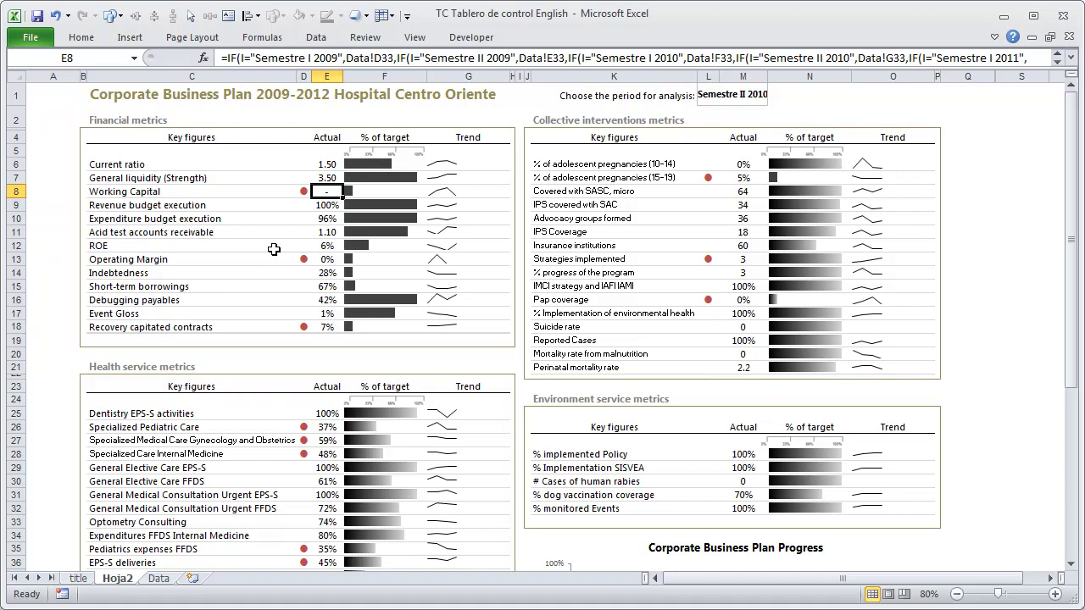
scroll(293, 280, down, 2)
scroll(296, 331, down, 3)
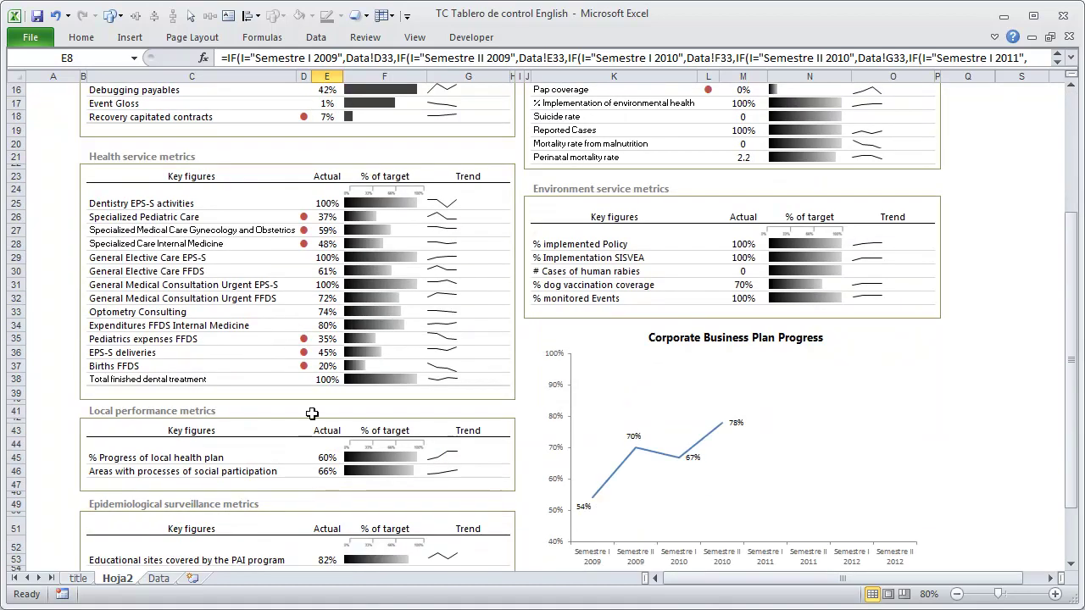
click(303, 362)
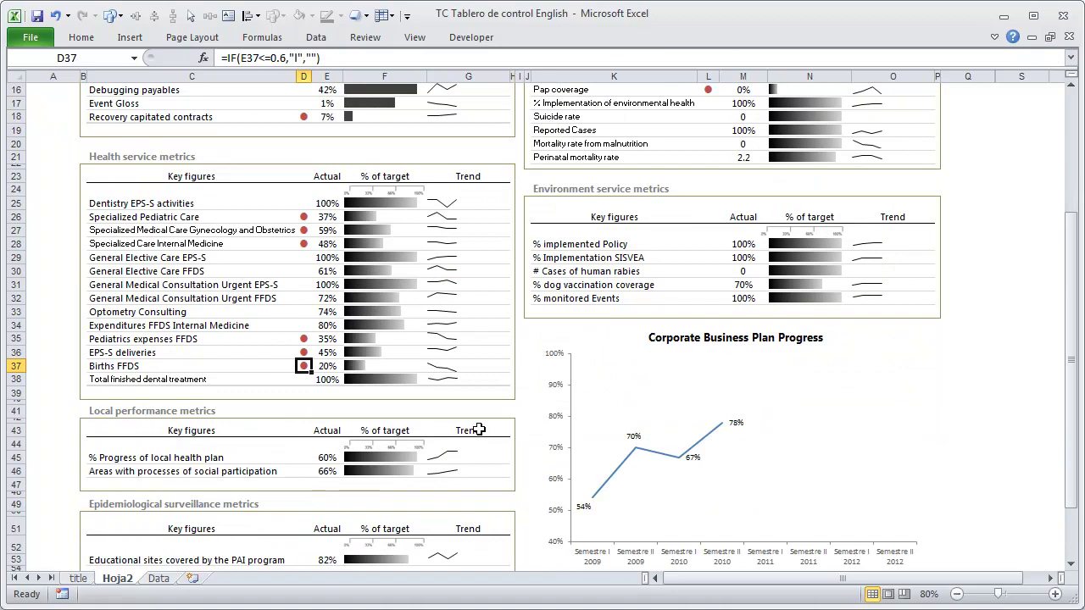
click(329, 367)
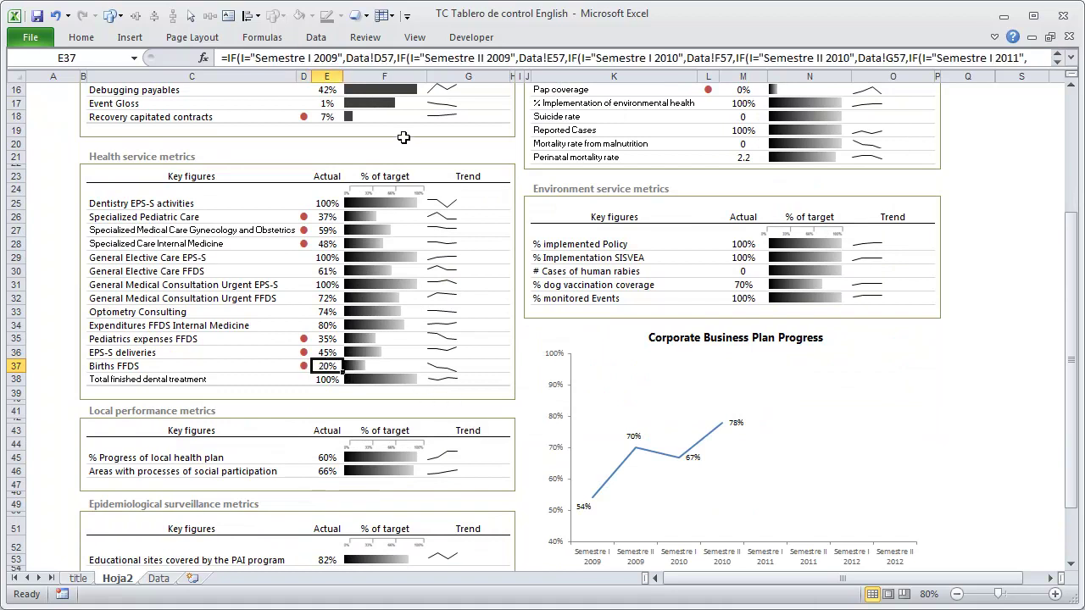
click(304, 366)
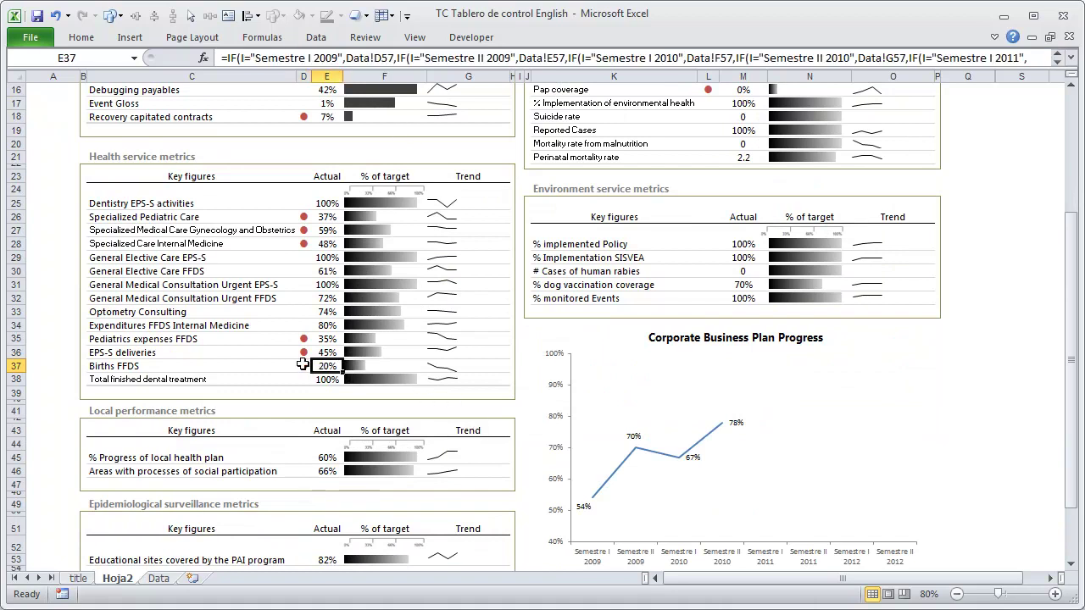
click(268, 57)
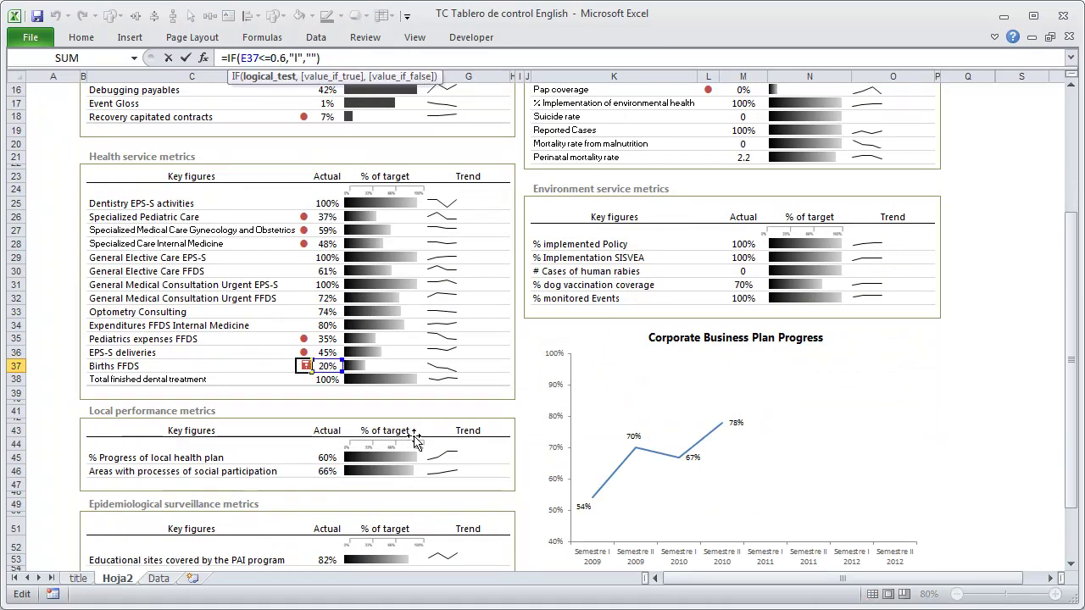
key(Escape)
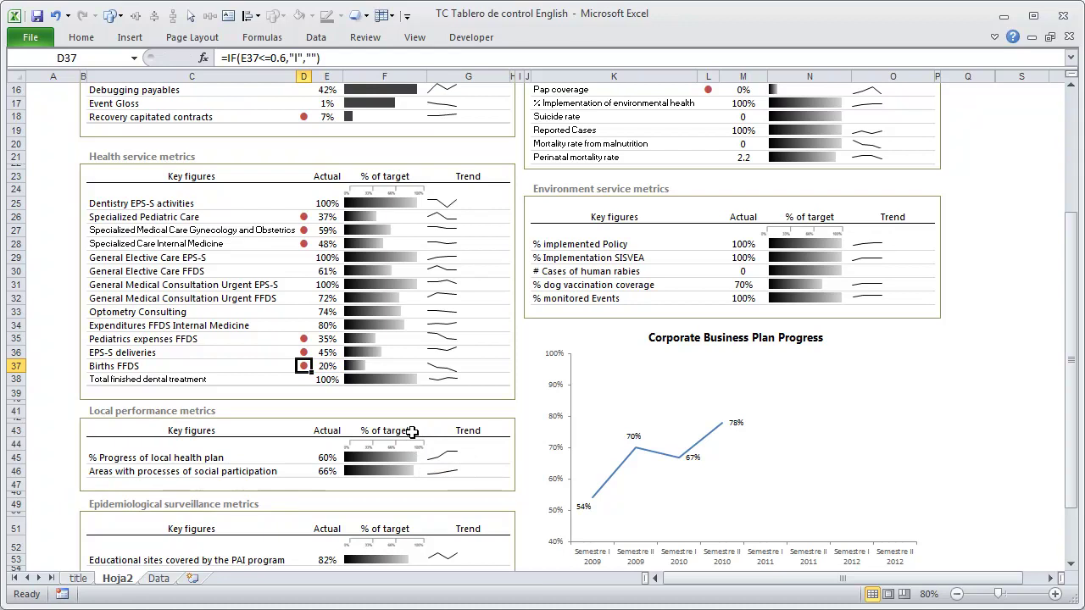
scroll(405, 431, down, 3)
scroll(381, 428, up, 6)
scroll(373, 428, up, 2)
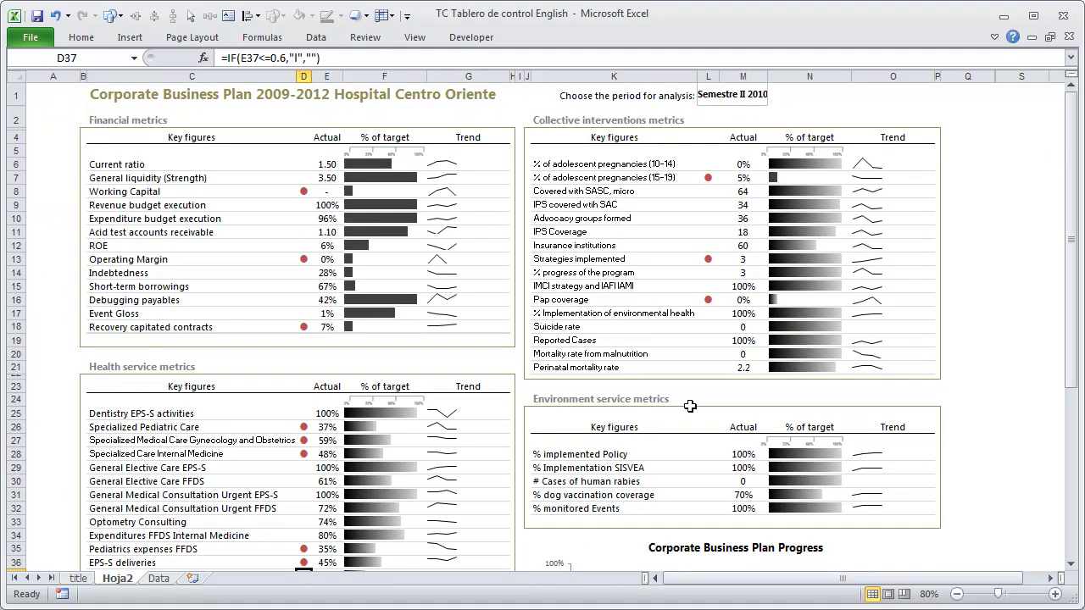
Inspect the Financial metrics alert dots, Actual values and % of target bar formulas
mouse_move(300, 177)
mouse_down()
mouse_move(288, 219)
mouse_move(304, 327)
mouse_up()
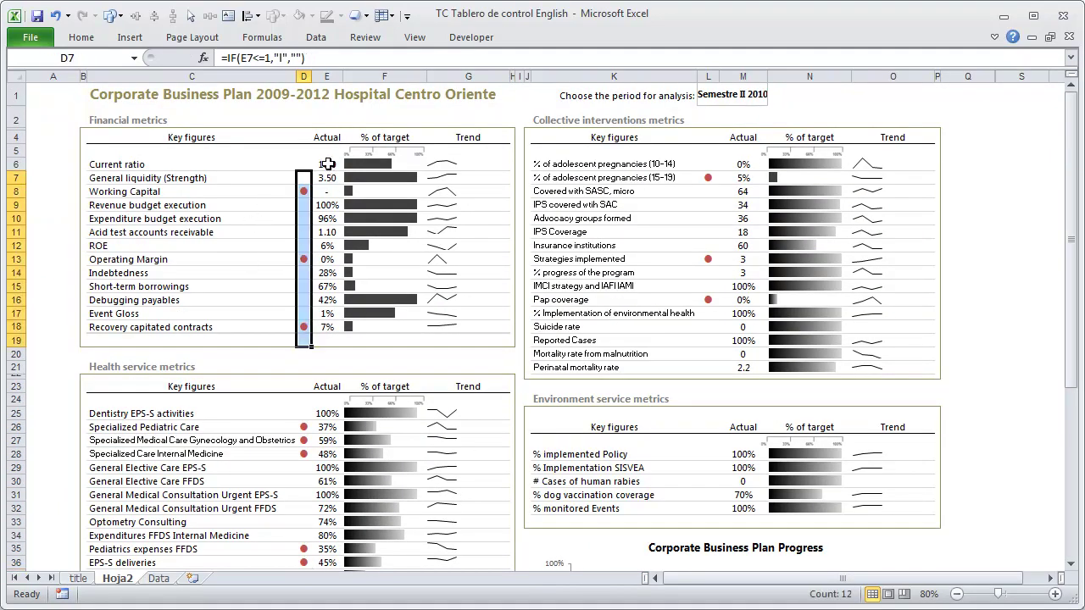
click(328, 164)
drag(329, 163, 327, 327)
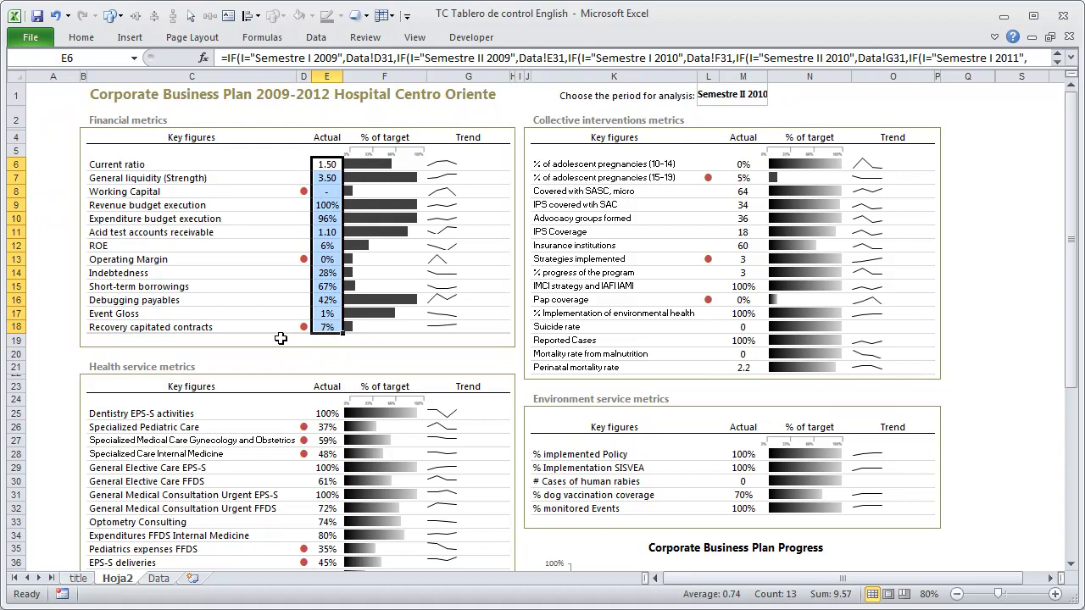
click(402, 155)
click(408, 173)
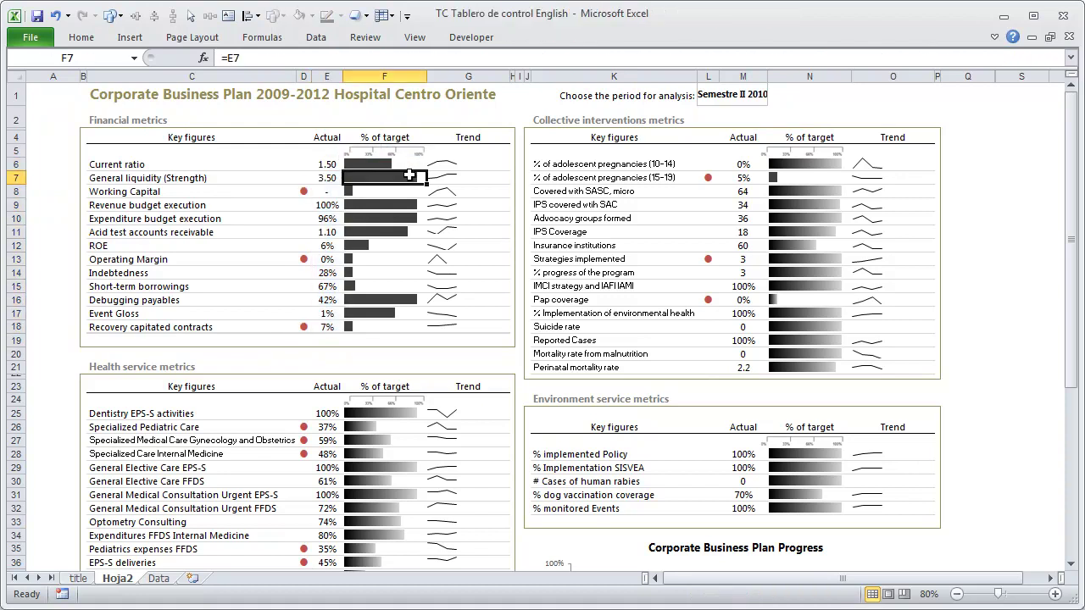
drag(408, 164, 407, 328)
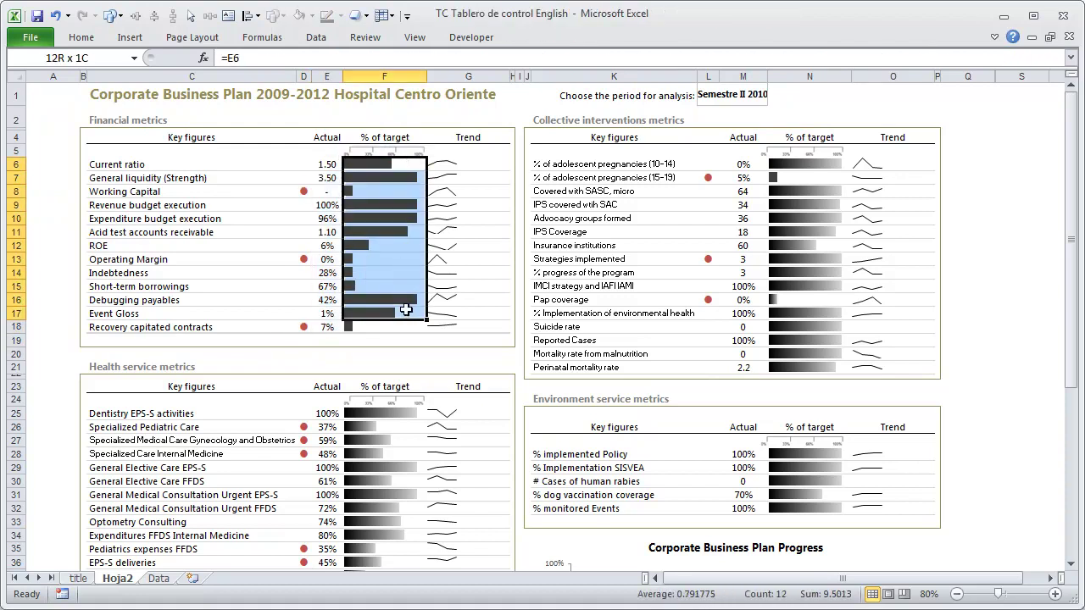
click(408, 419)
Pin the ribbon open and preview data bar styles without applying any
double_click(81, 38)
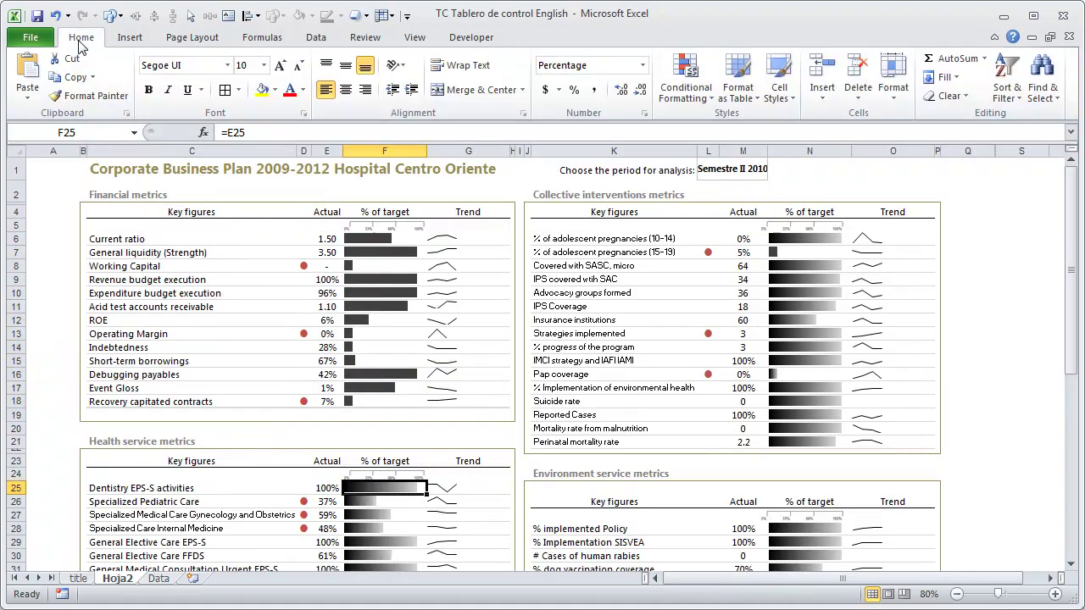
click(686, 81)
mouse_move(718, 203)
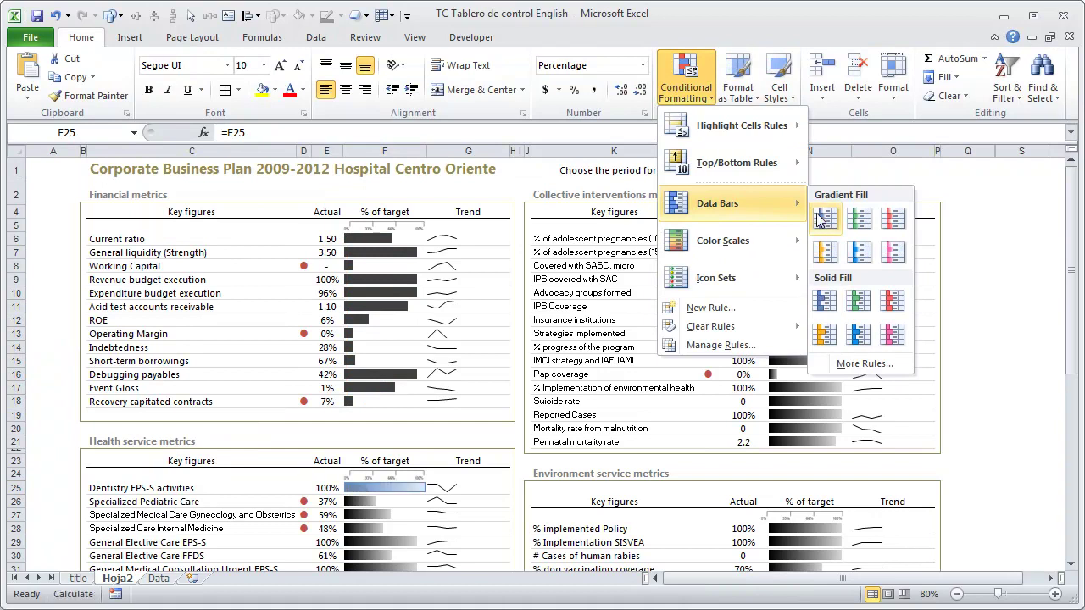
click(997, 371)
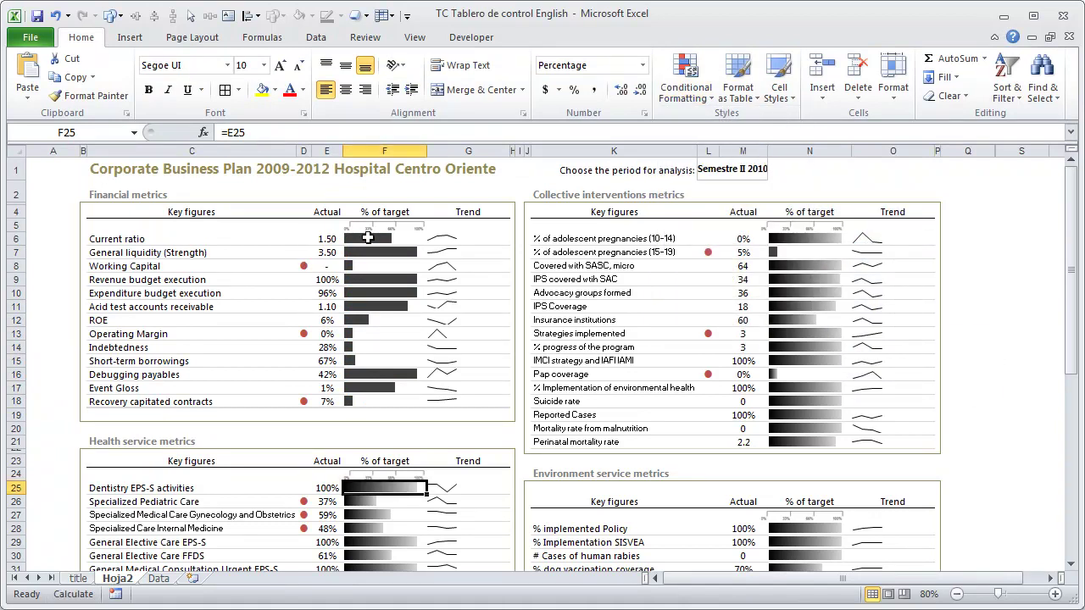
click(683, 88)
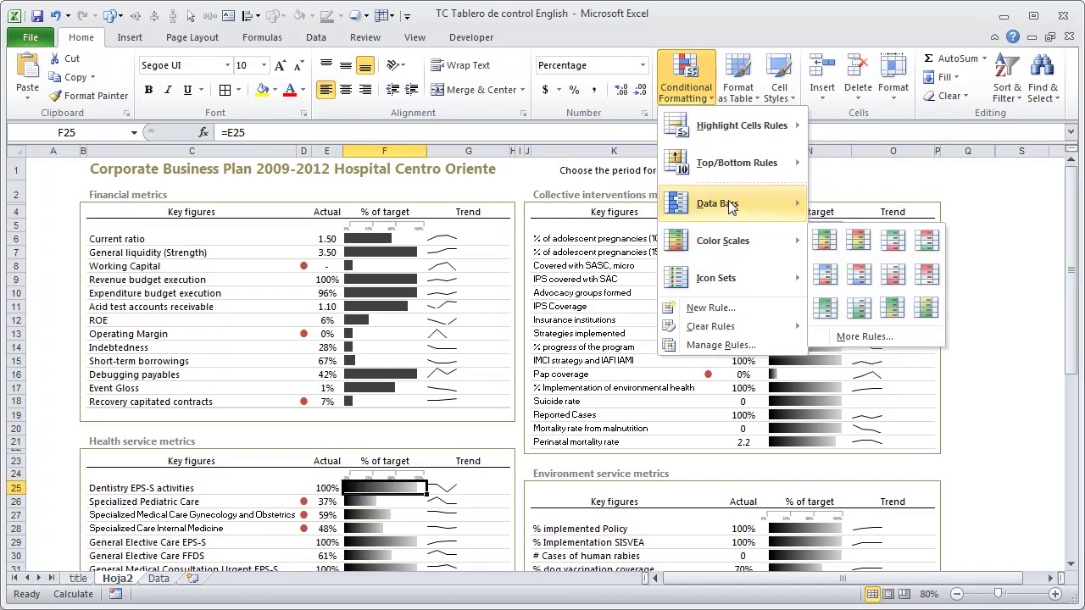
click(933, 366)
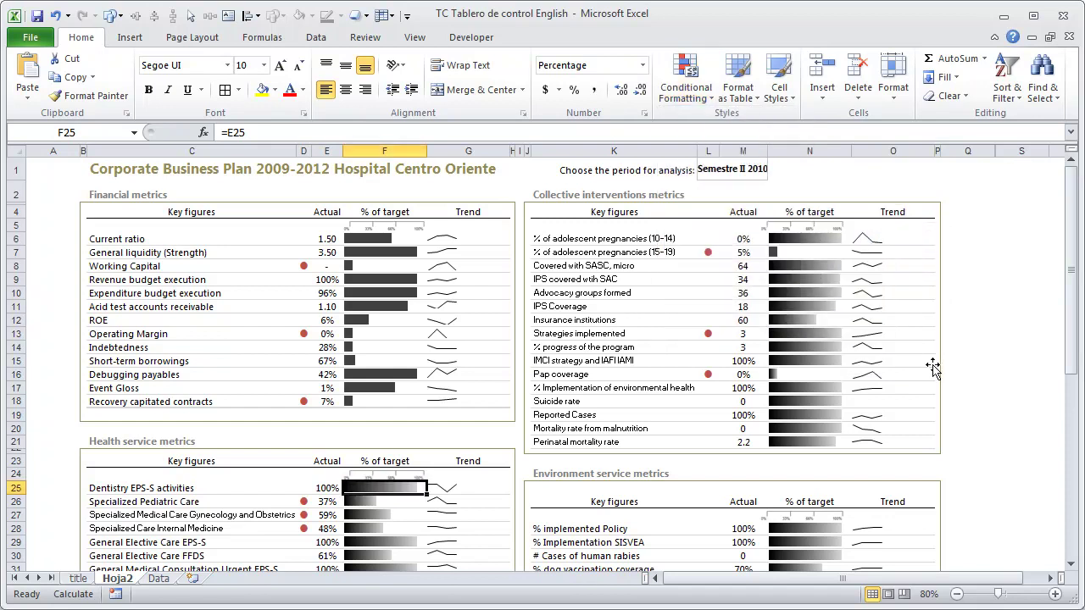
click(967, 335)
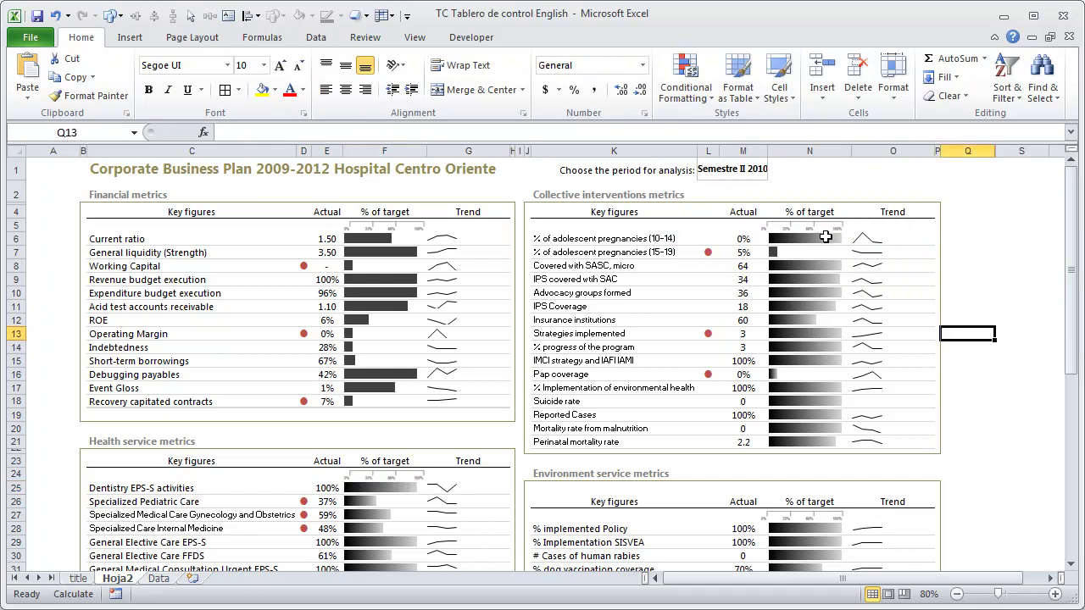
scroll(825, 340, down, 5)
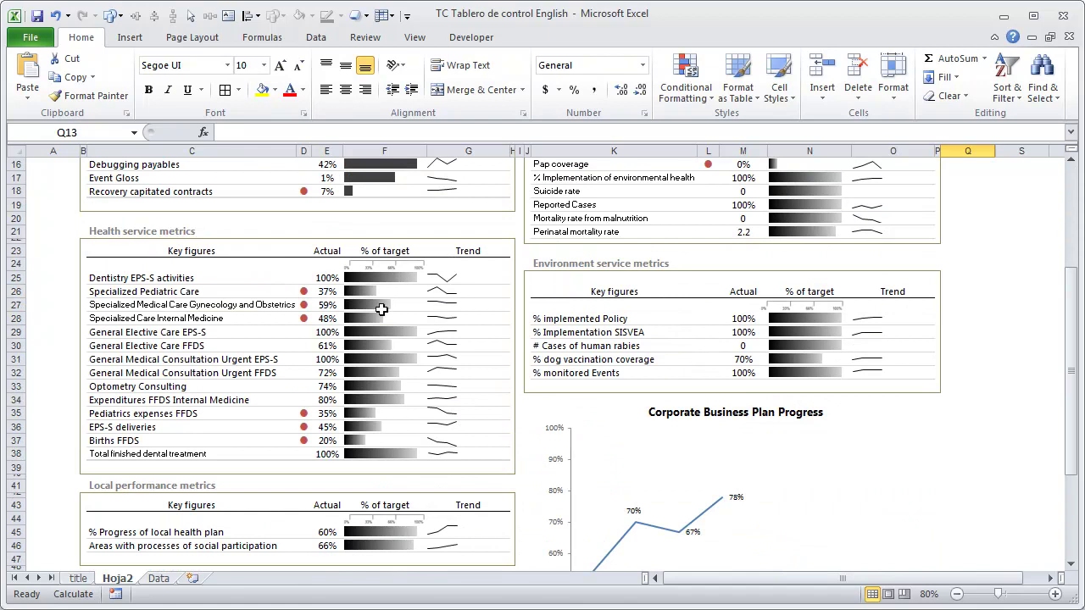
scroll(386, 402, up, 2)
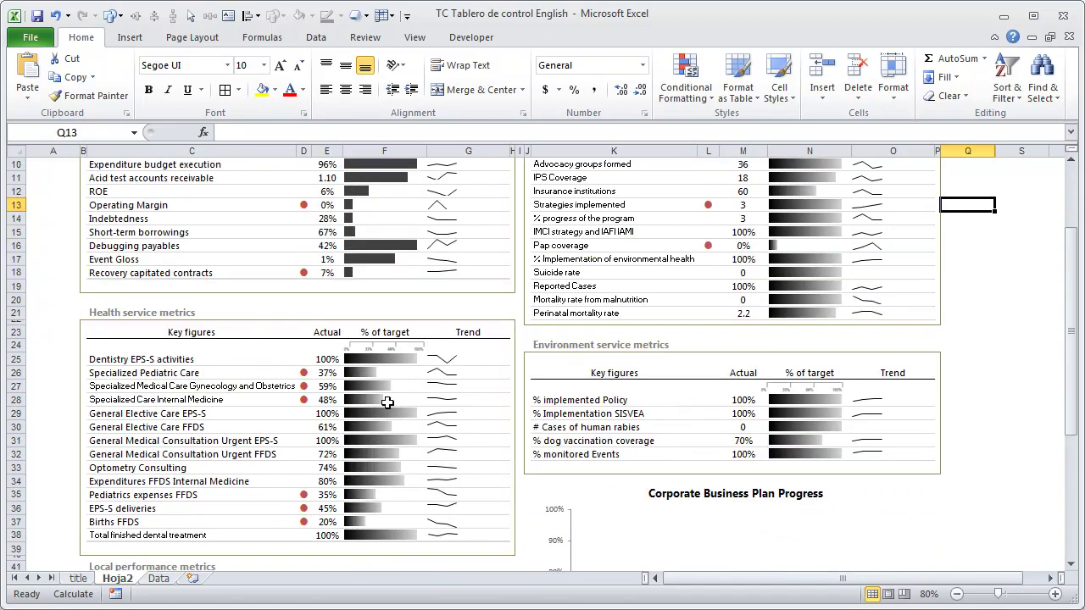
scroll(387, 402, up, 3)
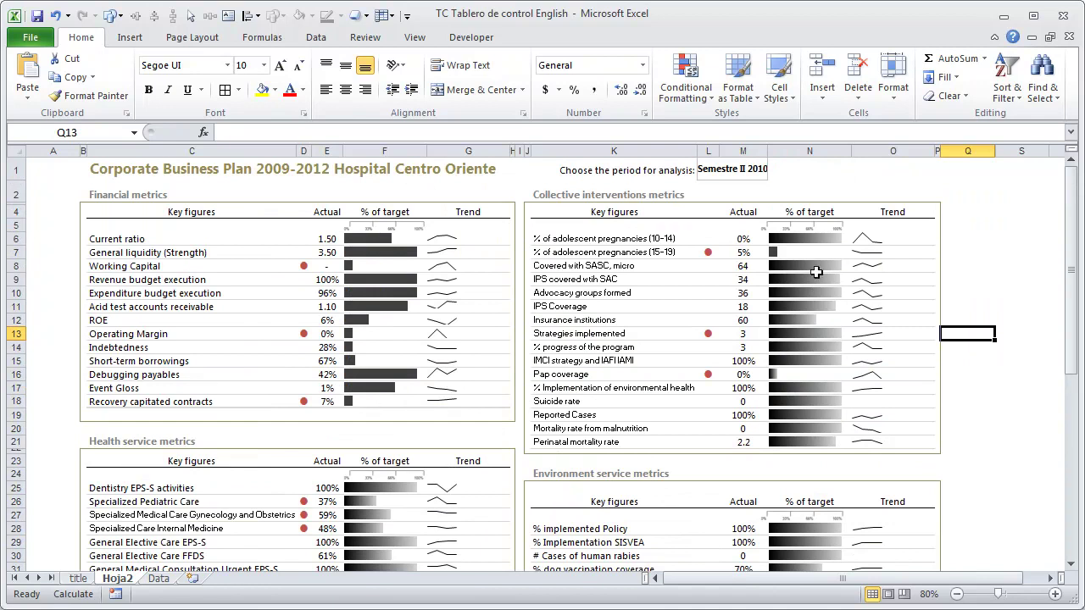
drag(816, 239, 839, 444)
click(302, 91)
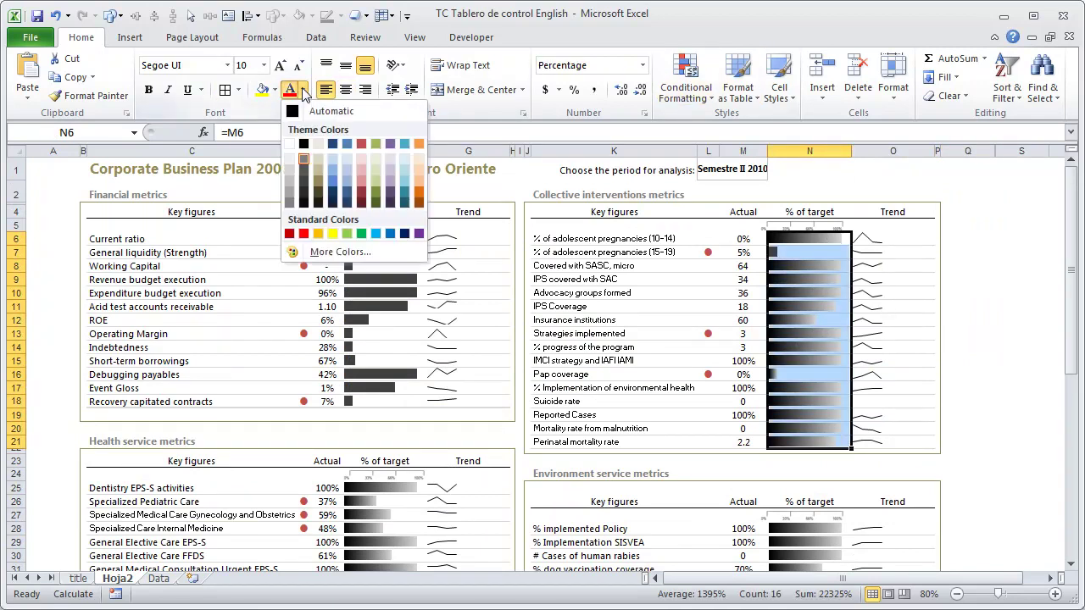
click(977, 238)
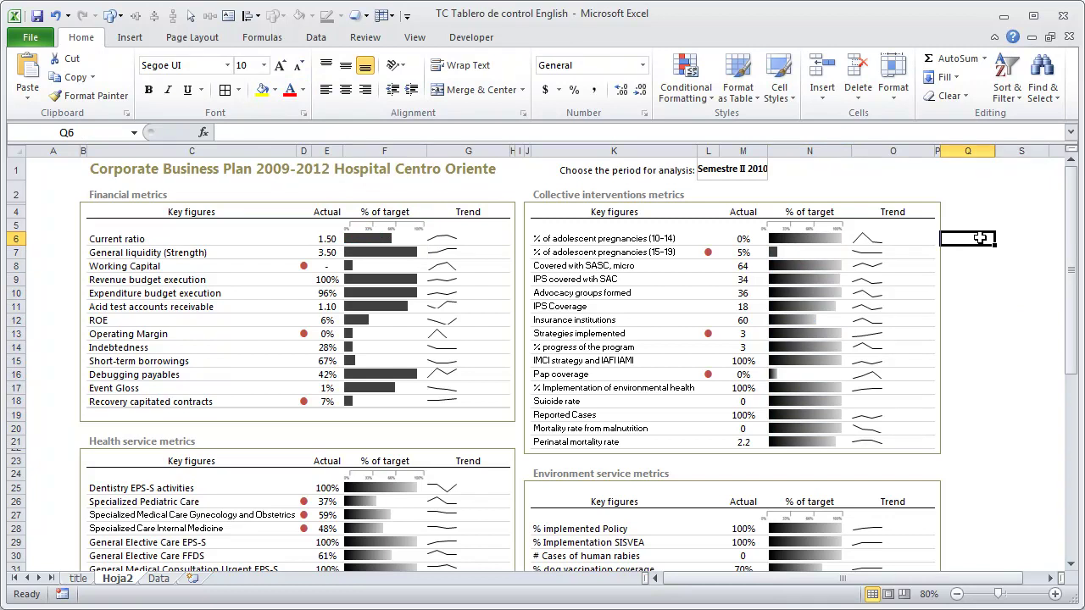
Enter =REPT("|",20) in Q6, formatted in Script font, smaller, bold and top-aligned
text(=)
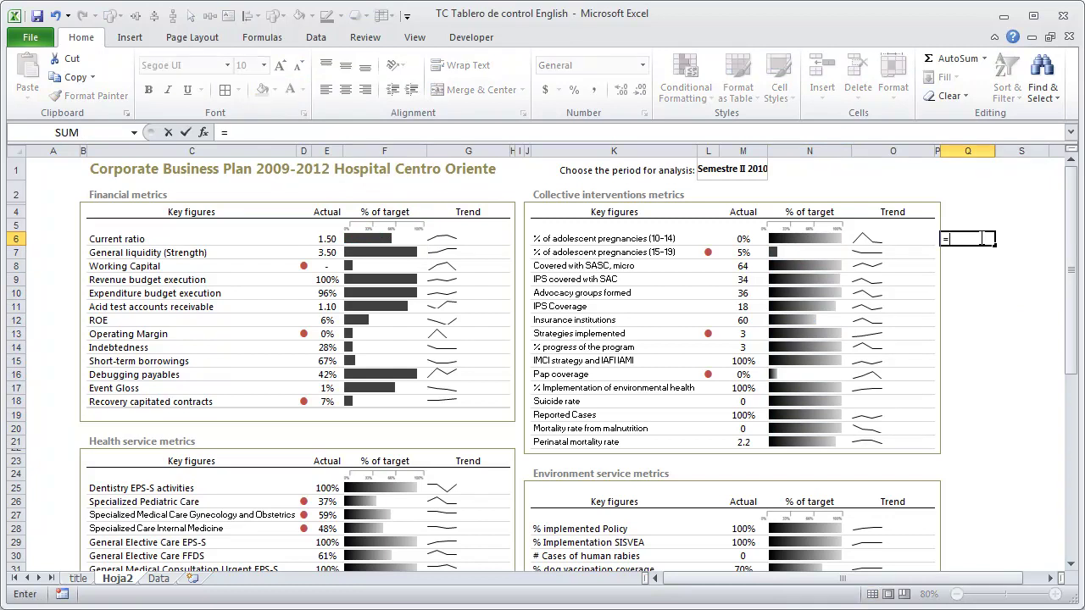
text(rept()
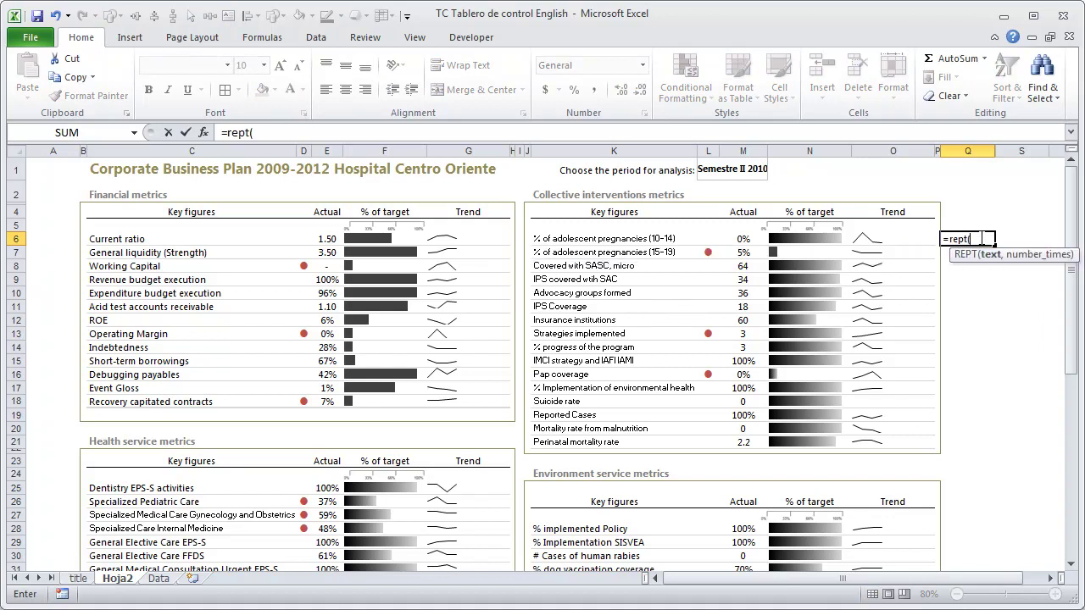
text("|",20)
key(ctrl+Return)
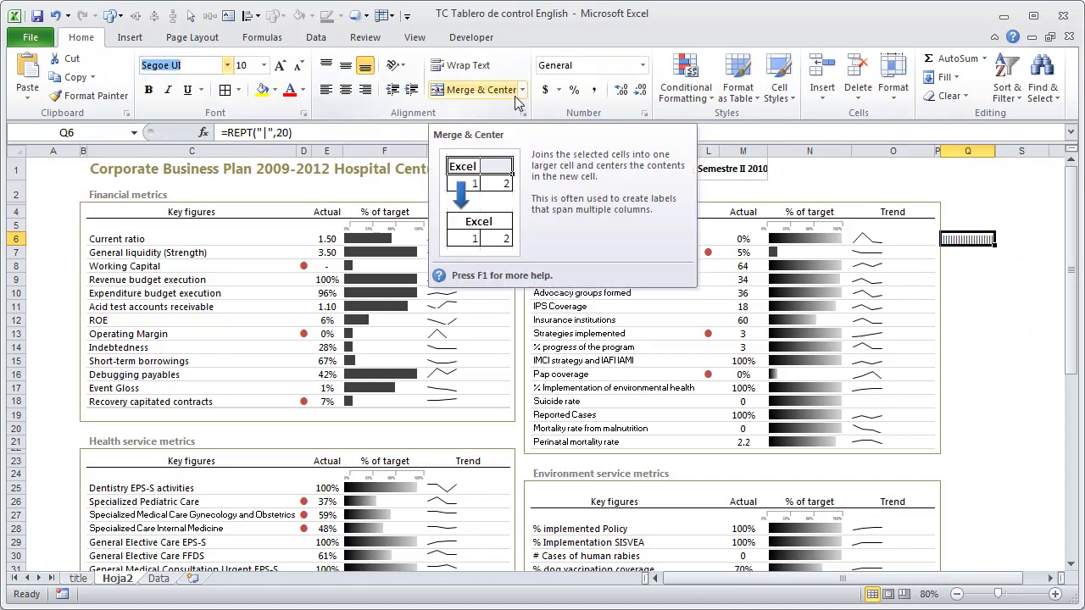
text(Script)
key(Return)
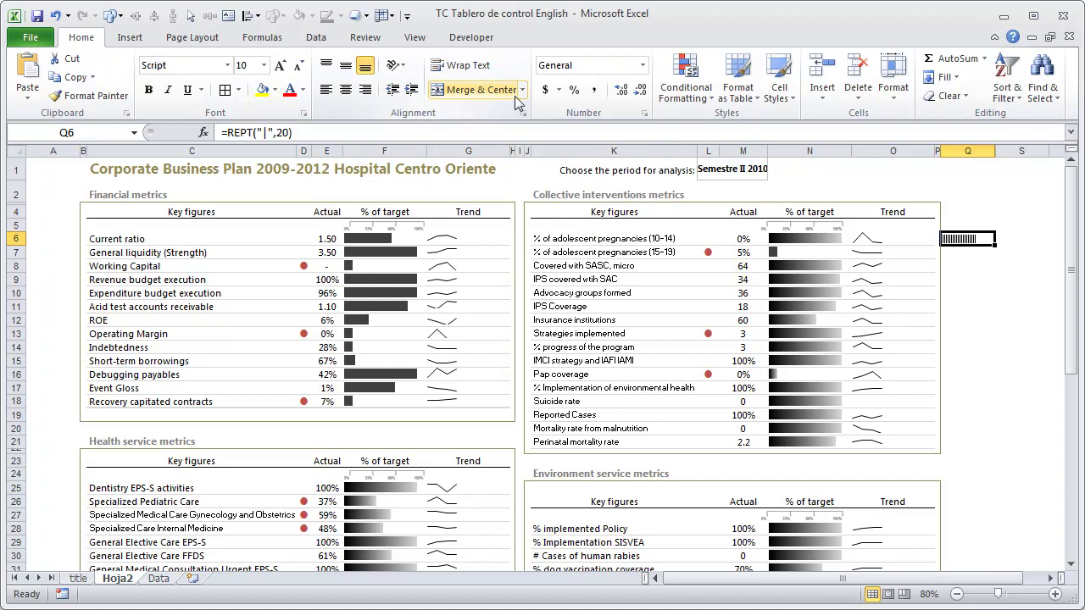
click(297, 66)
click(149, 90)
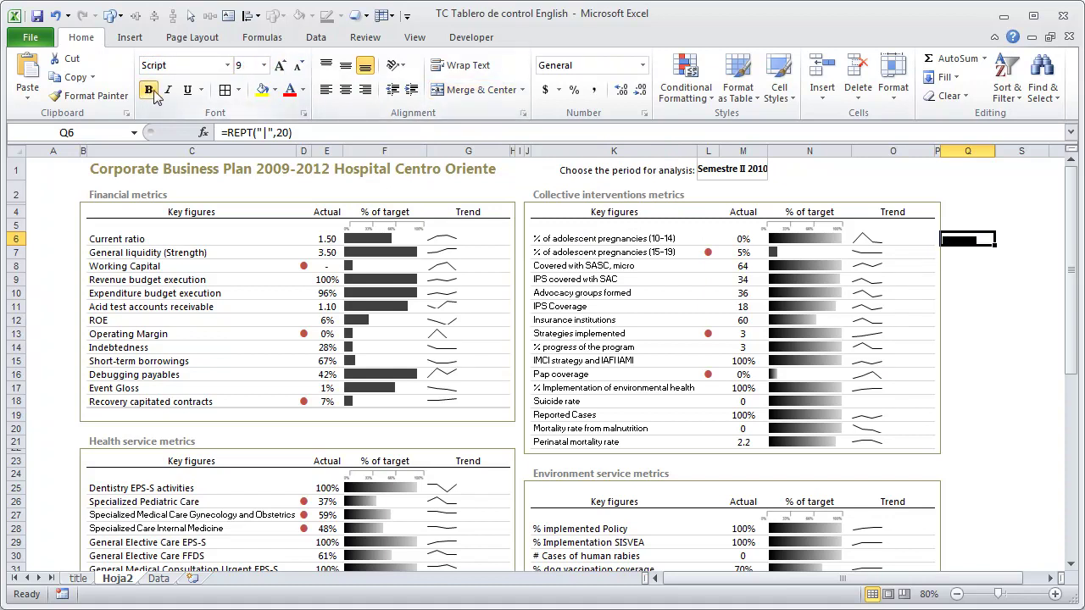
click(345, 65)
Color the Q6 sample bar gray and reselect the cell
click(1004, 307)
click(958, 238)
click(997, 281)
click(967, 238)
click(302, 90)
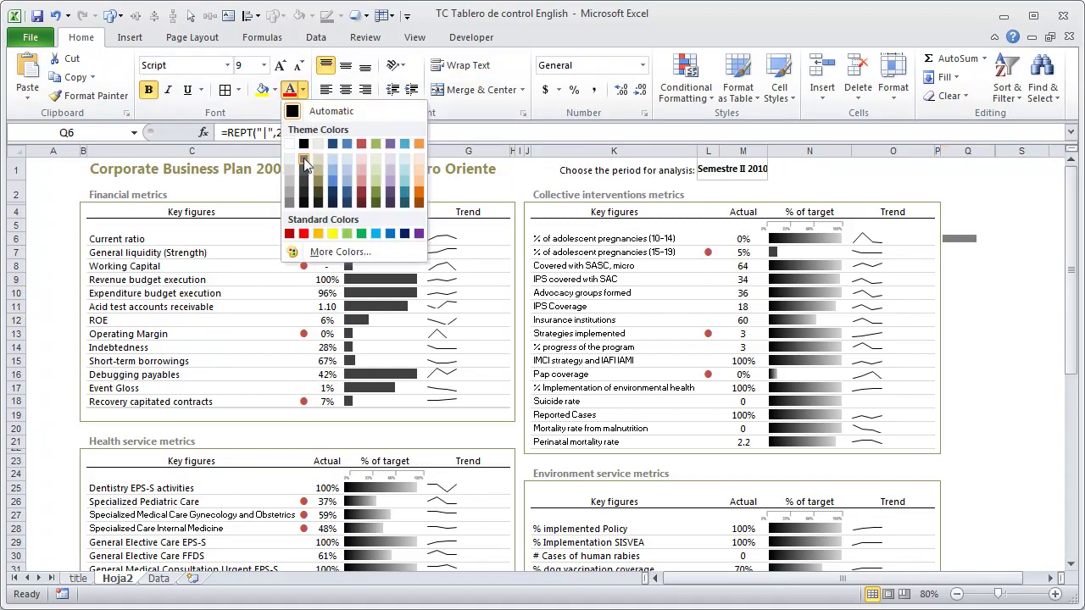
click(304, 183)
click(968, 307)
click(975, 238)
drag(975, 238, 980, 301)
click(975, 239)
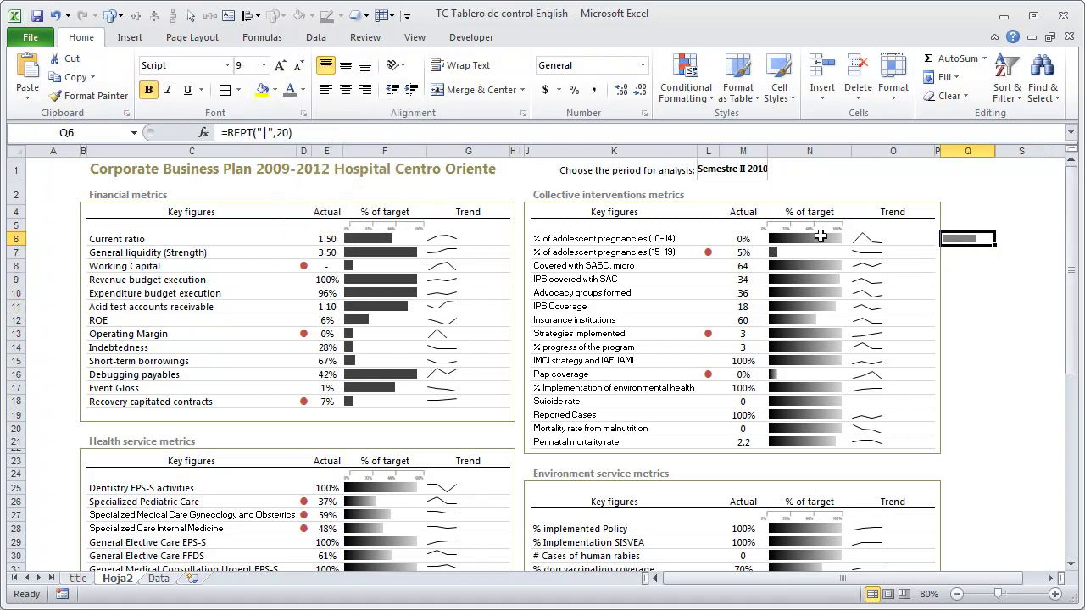
Preview a solid blue data bar style on the sample bar cells
click(800, 235)
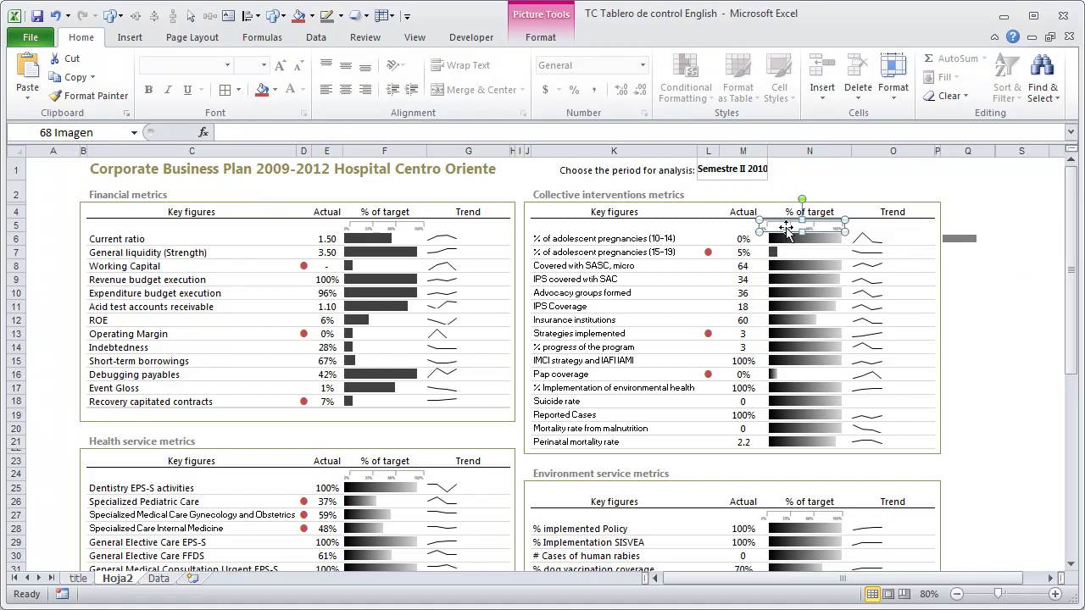
click(797, 244)
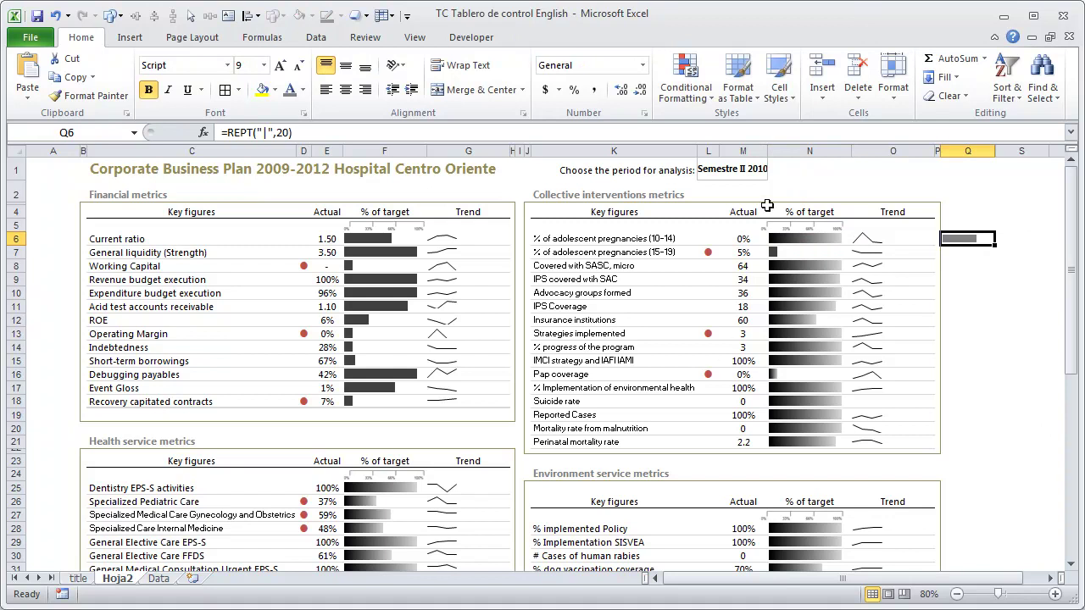
click(687, 89)
mouse_move(717, 203)
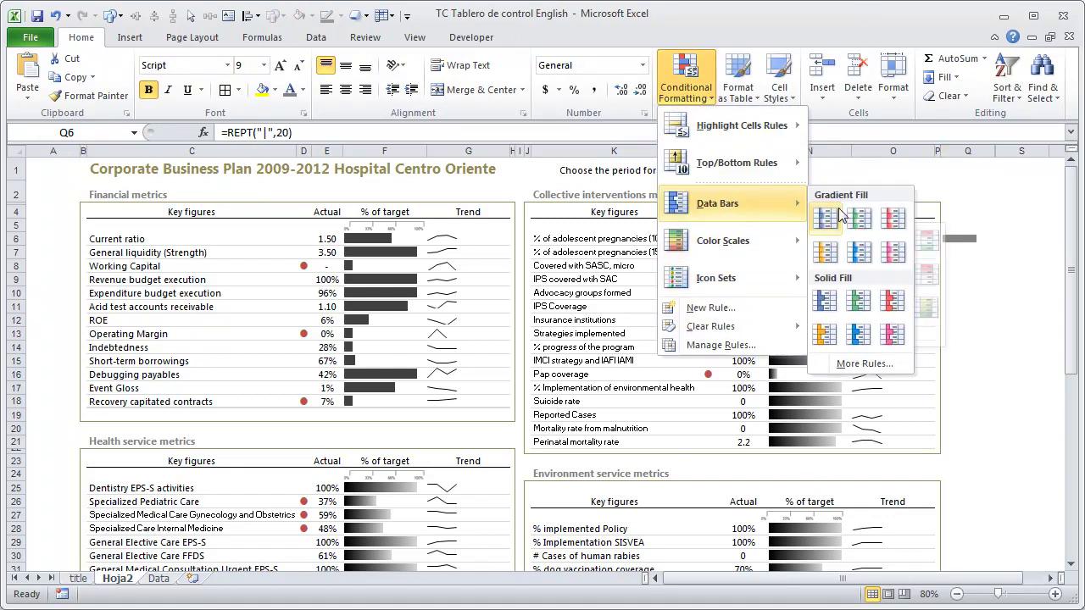
click(833, 310)
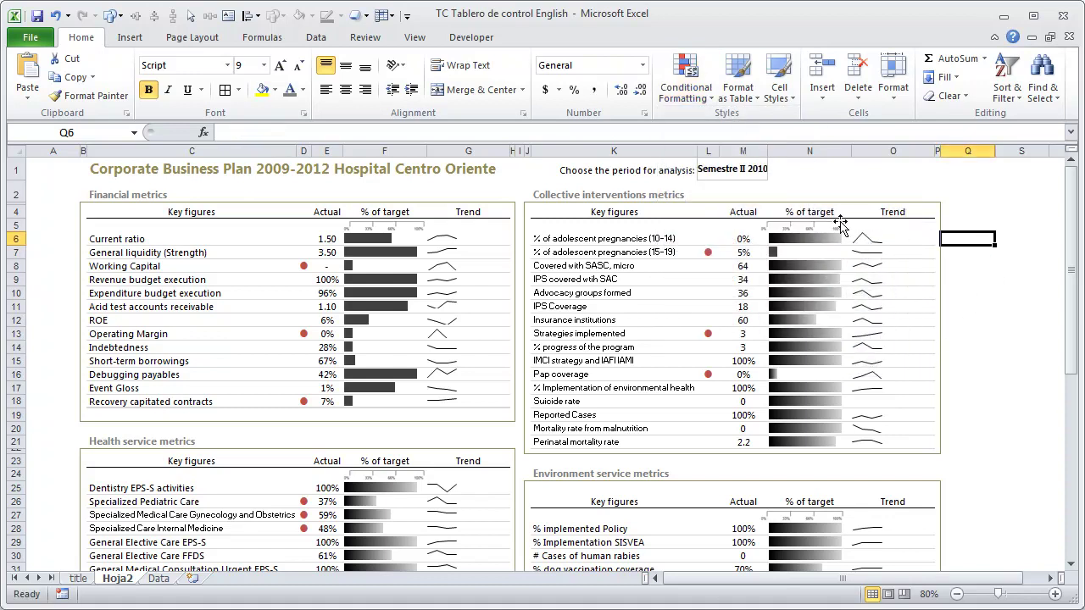
Select the O6 trend chart, glance at the Data sheet, and return to Hoja2
click(867, 242)
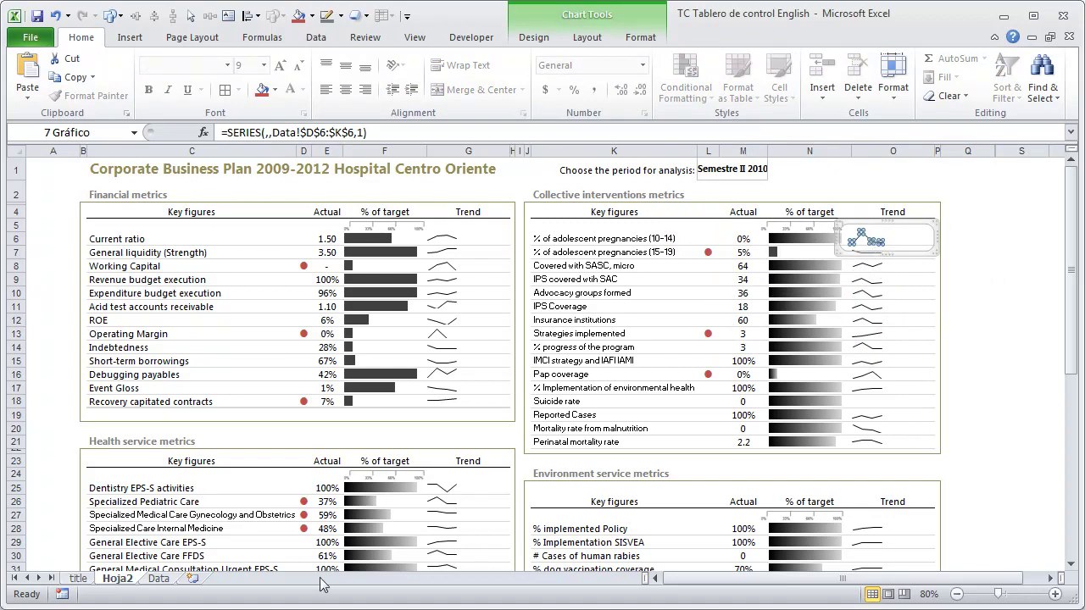
click(158, 579)
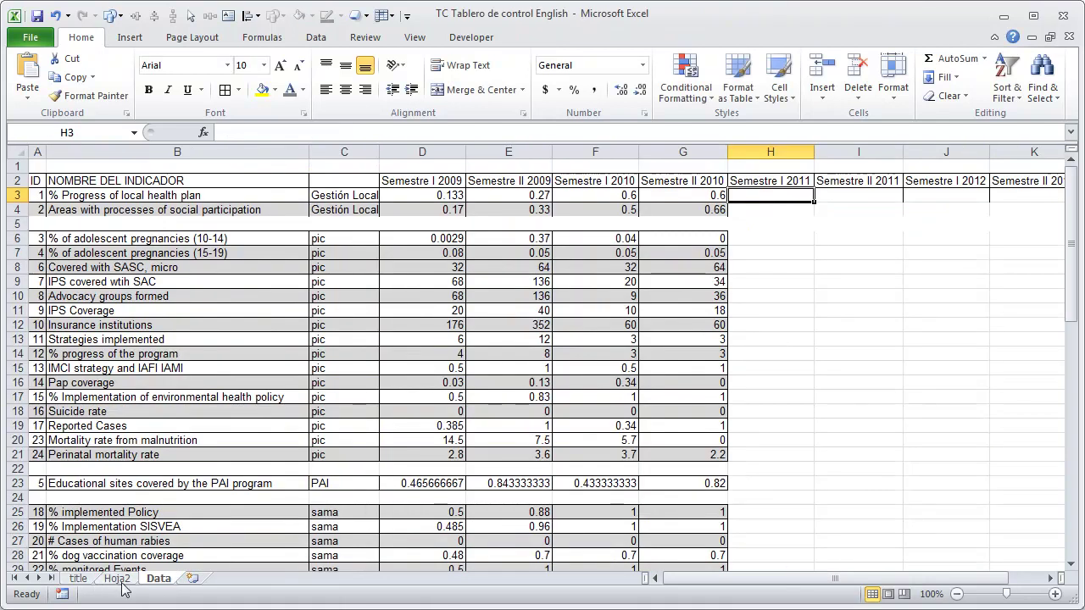
click(118, 579)
click(982, 297)
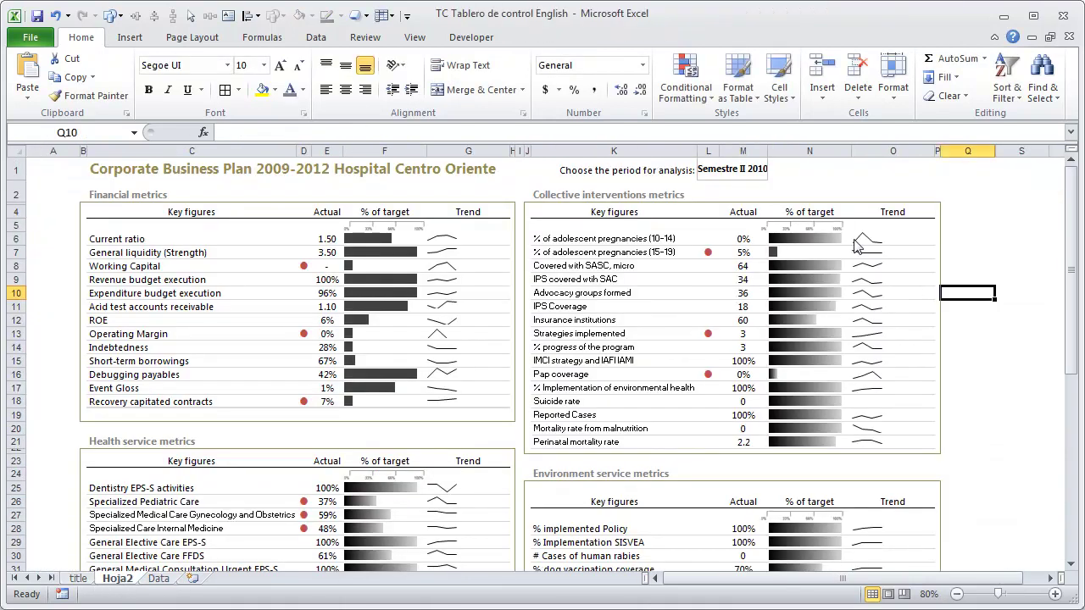
click(890, 240)
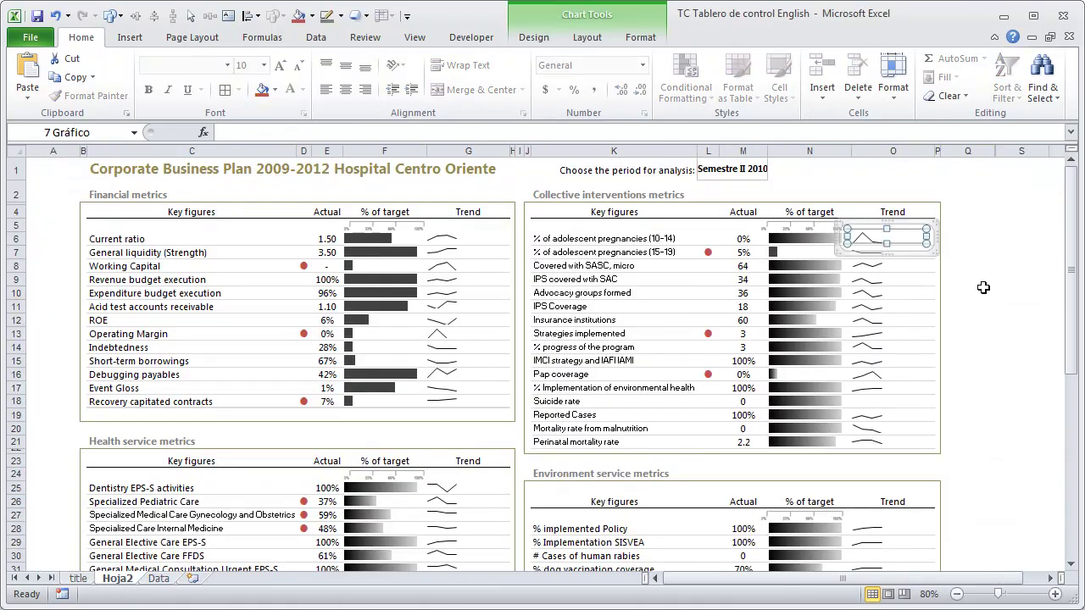
click(982, 346)
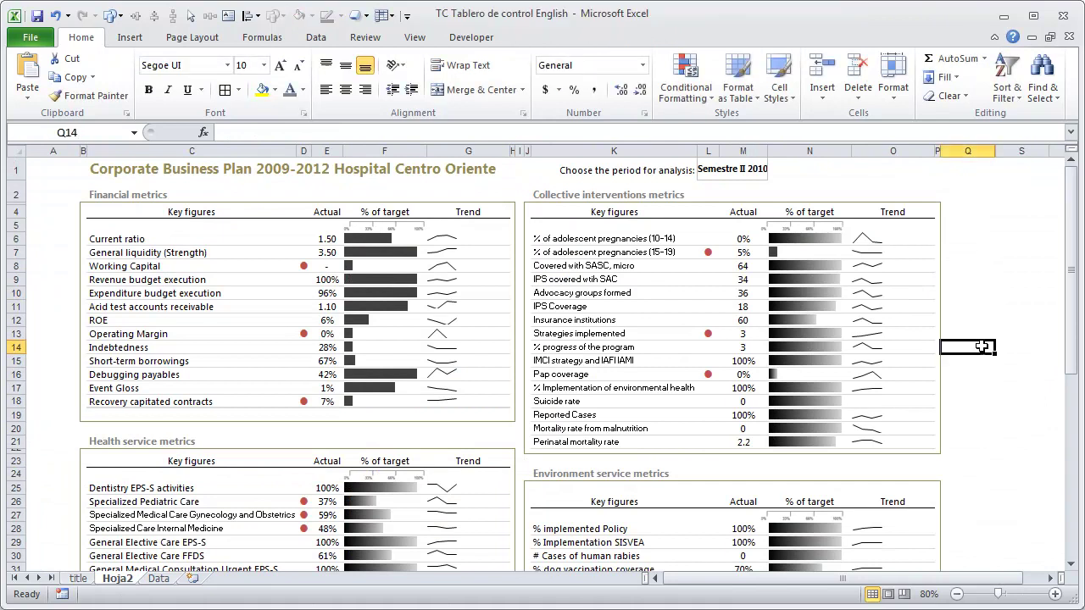
scroll(982, 347, down, 1)
scroll(983, 350, down, 5)
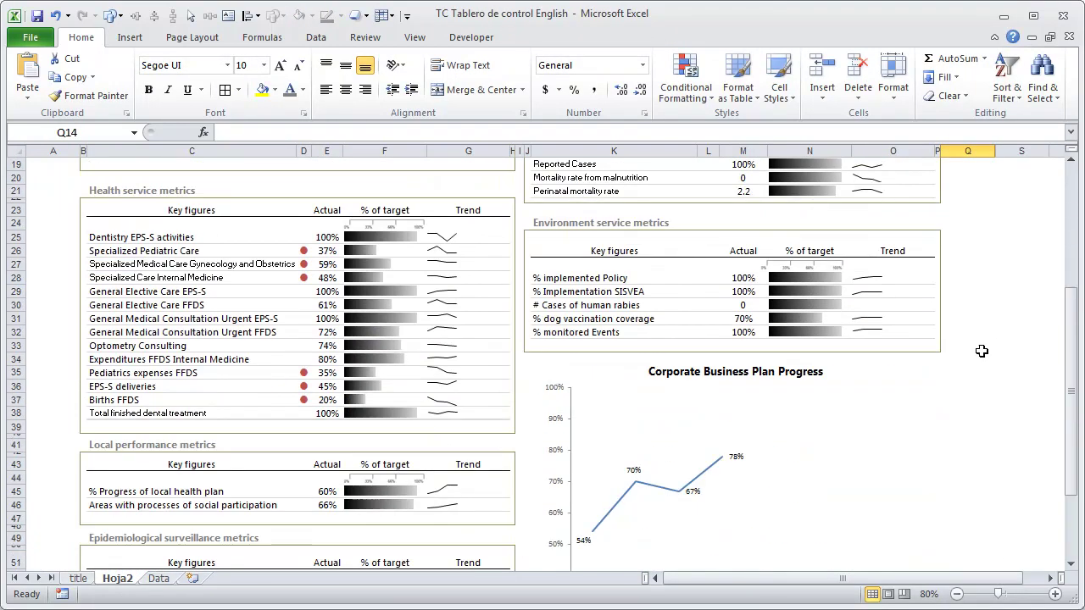
scroll(983, 350, down, 2)
scroll(982, 350, down, 4)
scroll(980, 351, up, 4)
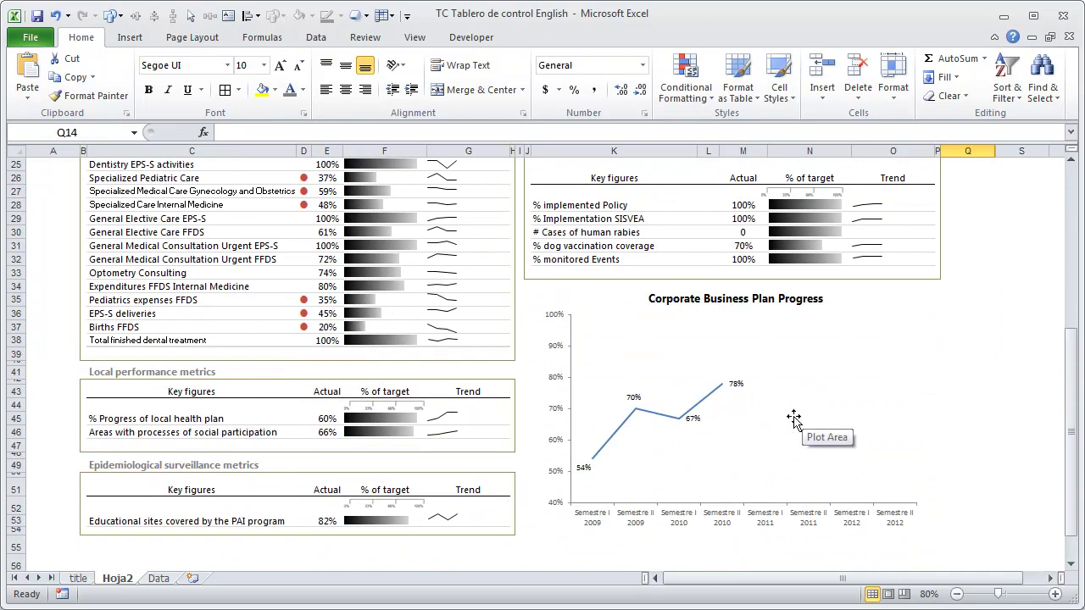
scroll(886, 397, up, 7)
scroll(889, 399, up, 1)
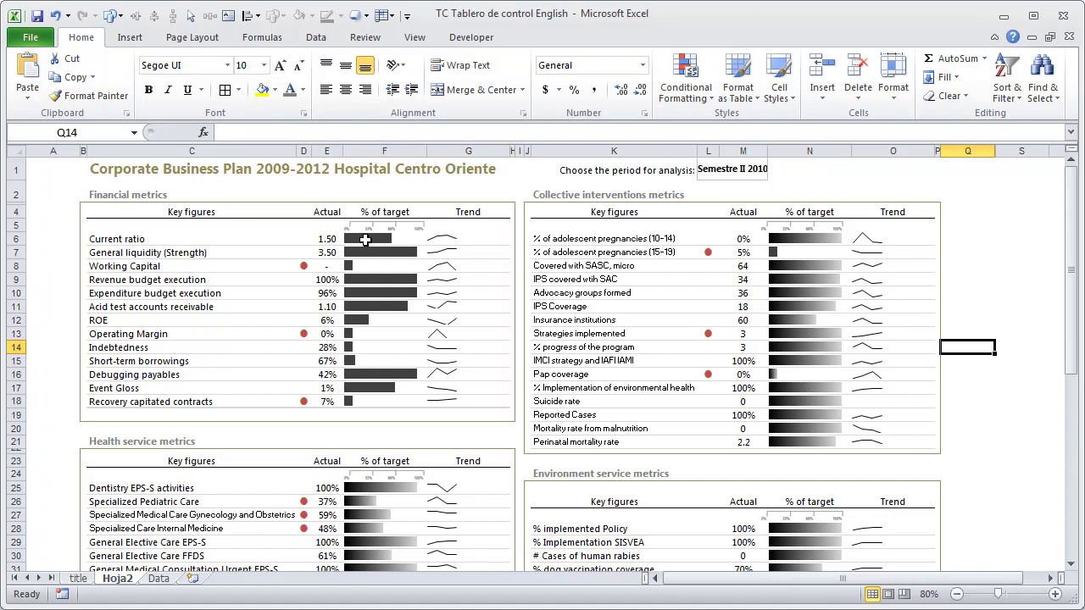
Inspect the F6, E6 and D6 formulas, trying a D6 threshold edit then cancelling
click(364, 240)
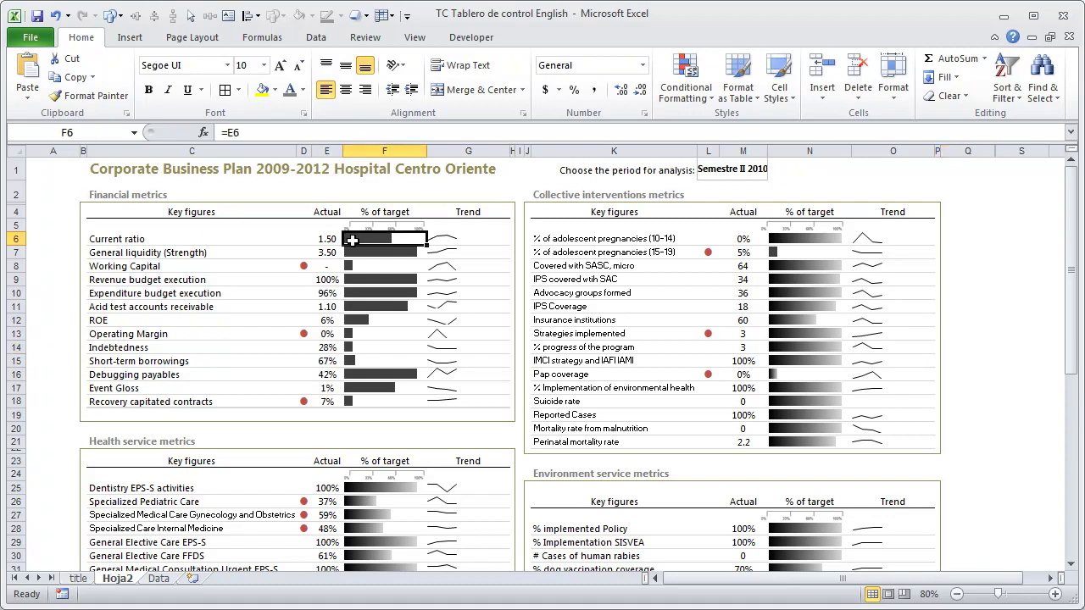
click(324, 241)
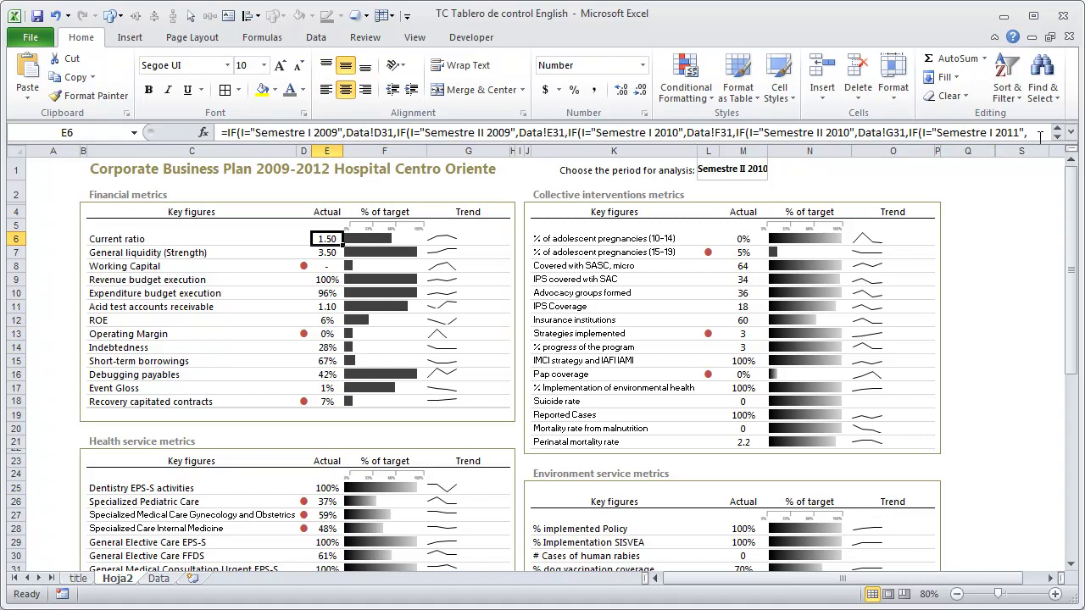
click(301, 240)
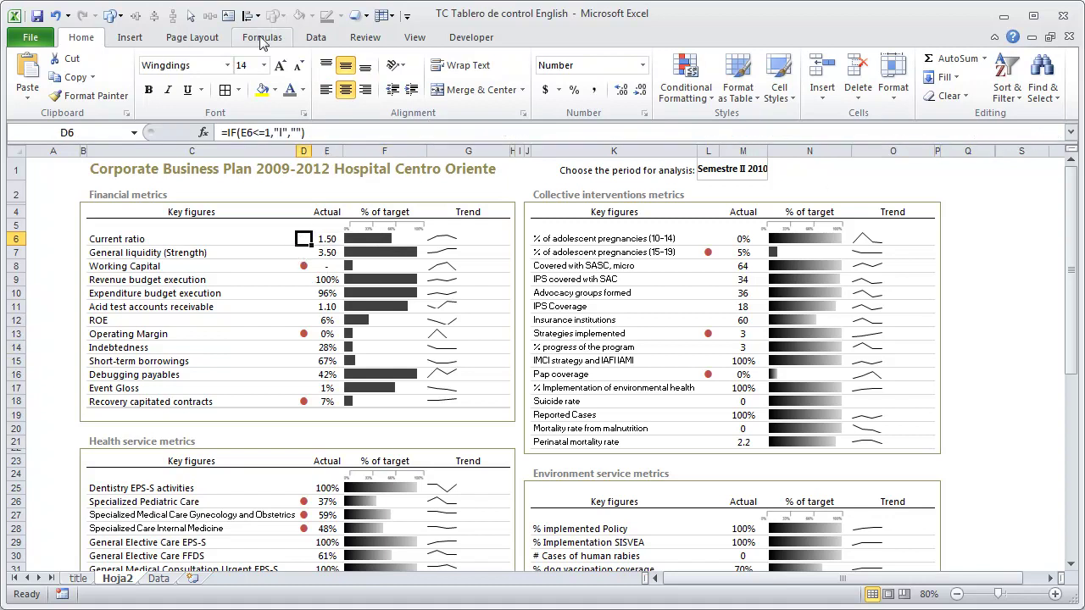
double_click(268, 132)
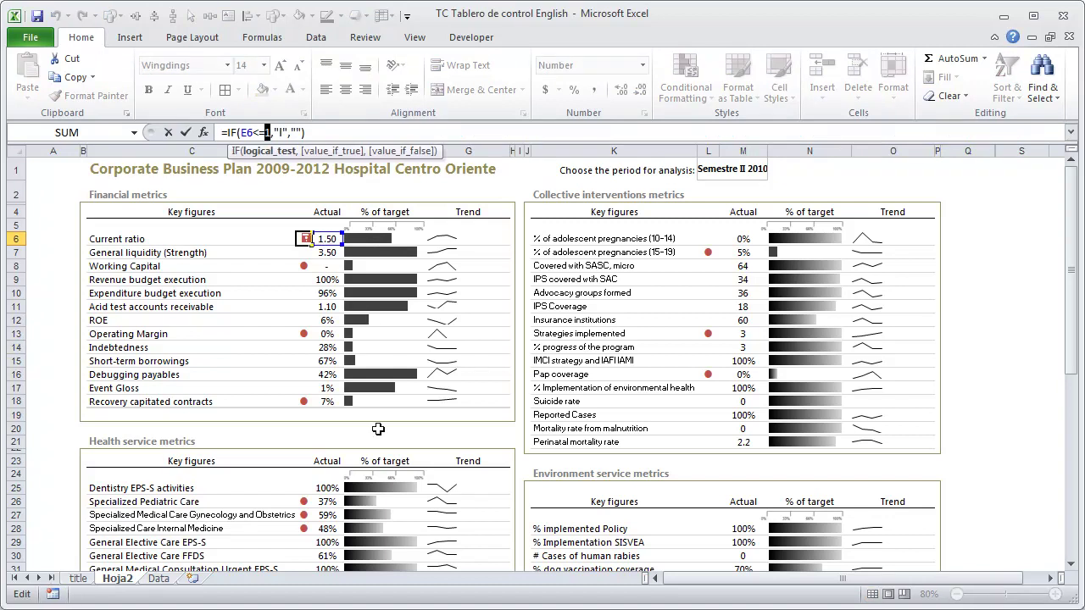
key(BackSpace)
key(Return)
key(Return)
key(Escape)
Check the alert formulas in D8 and D9 without changing them
click(304, 265)
click(268, 133)
key(Escape)
click(303, 280)
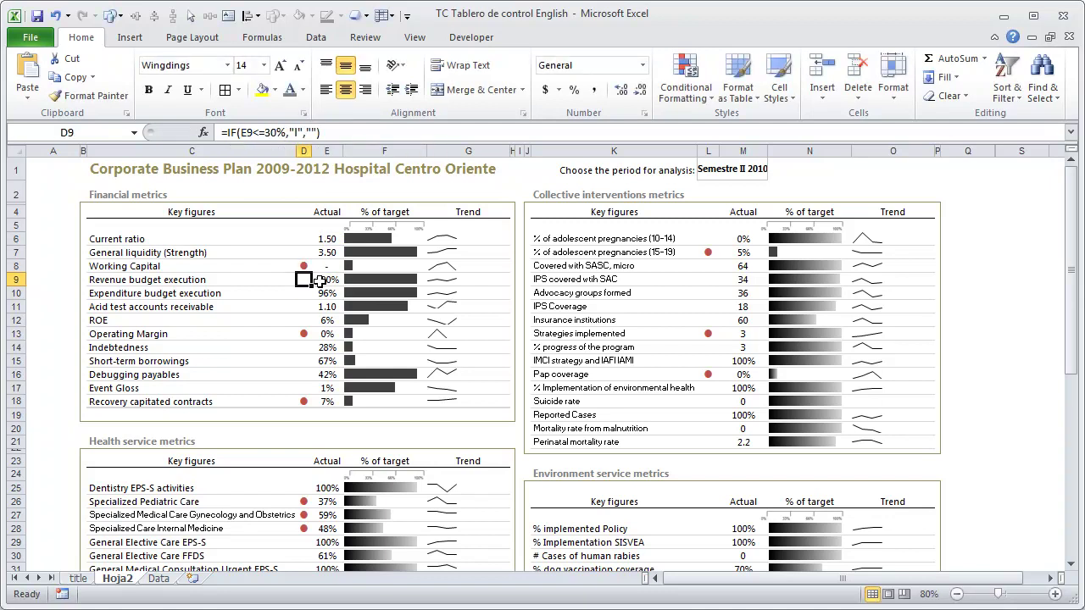
click(275, 134)
key(Escape)
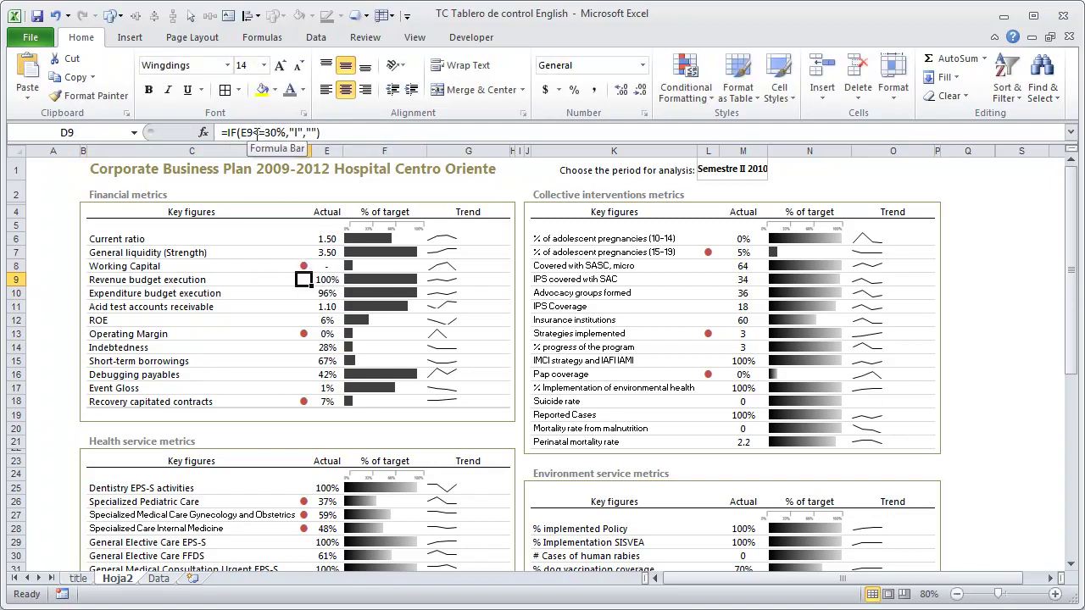
Open the Data sheet and scroll down to the CONSOLIDADO row
click(161, 578)
scroll(508, 432, down, 7)
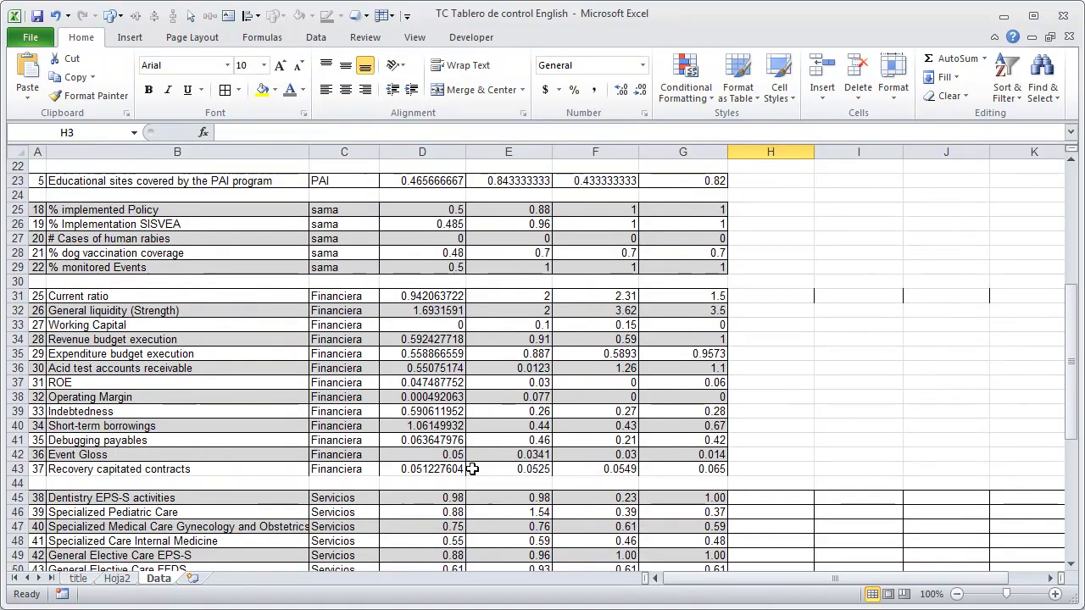
scroll(340, 445, down, 6)
scroll(170, 382, down, 5)
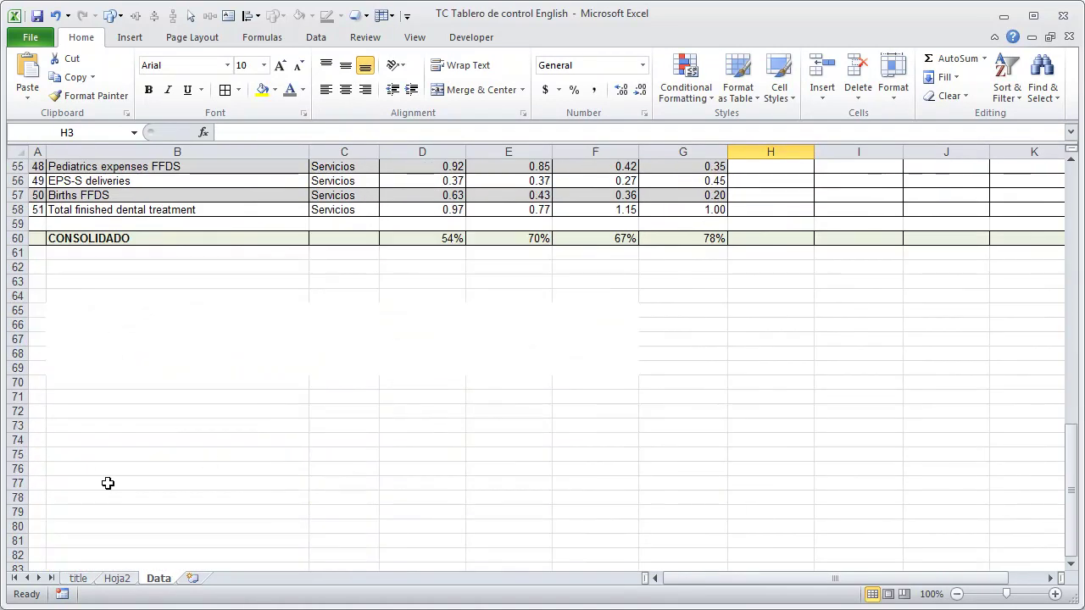
Go back to the Hoja2 dashboard and scroll through its financial metrics and progress chart
click(109, 580)
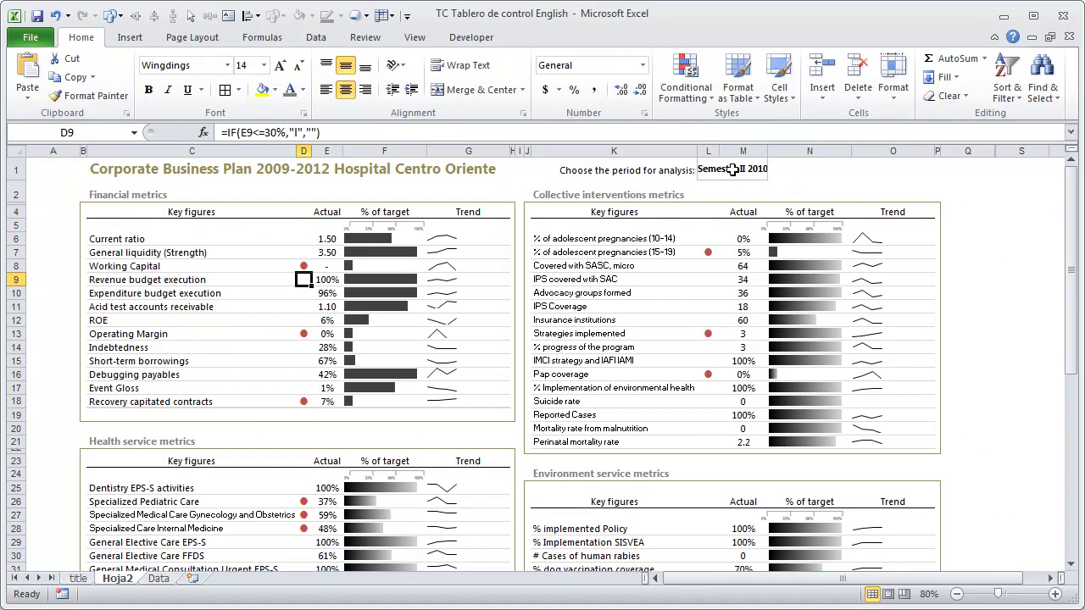
scroll(678, 352, down, 6)
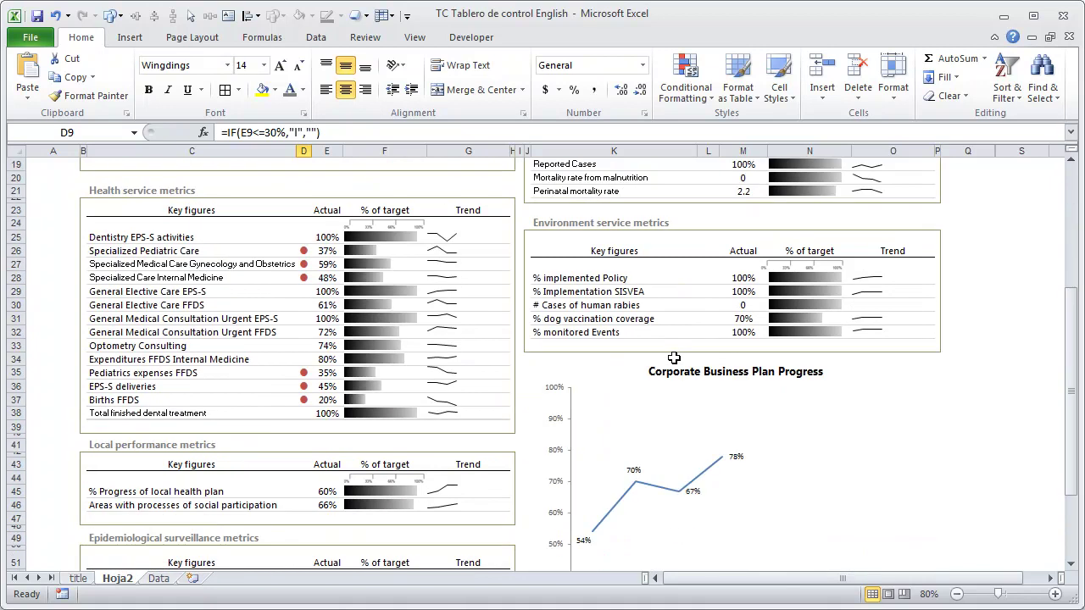
scroll(674, 357, up, 3)
scroll(674, 358, down, 3)
scroll(674, 358, down, 3)
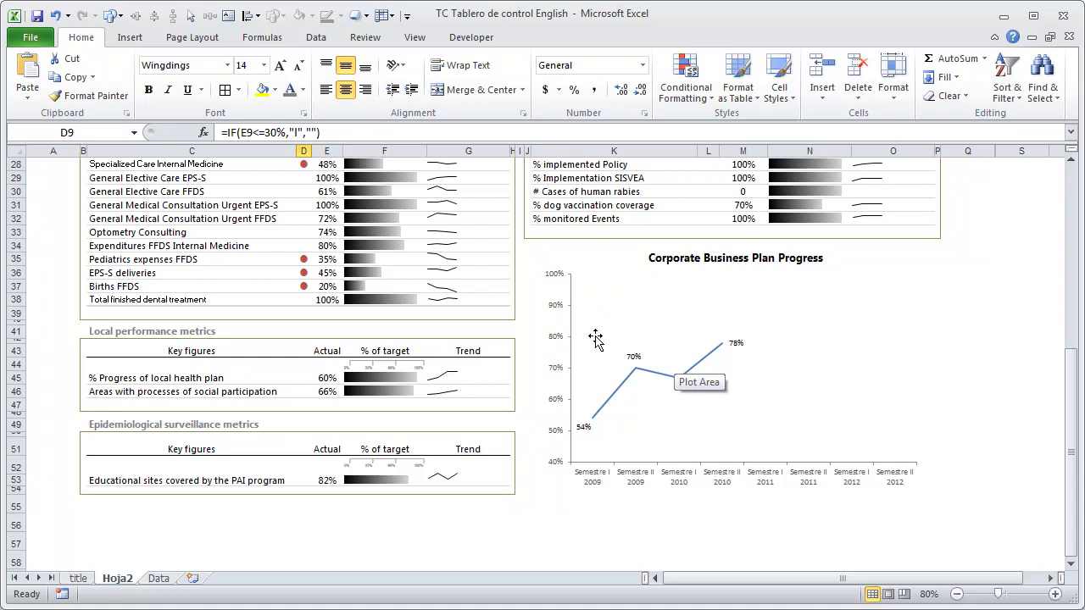
scroll(422, 467, up, 7)
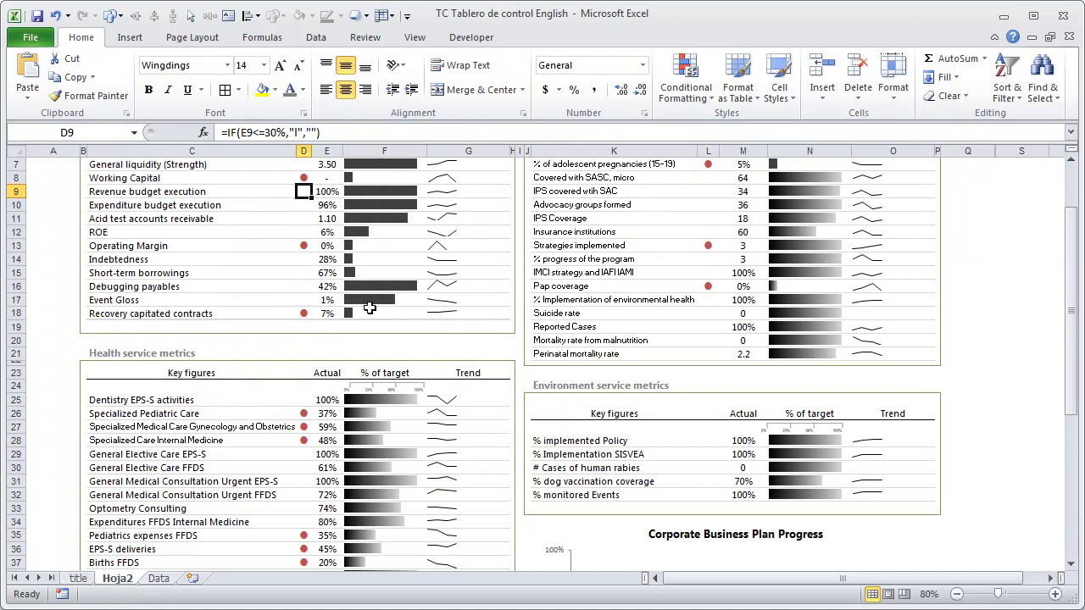
scroll(417, 462, up, 2)
Highlight the % of target bars in F6:F18, review them, then deselect
drag(376, 236, 376, 407)
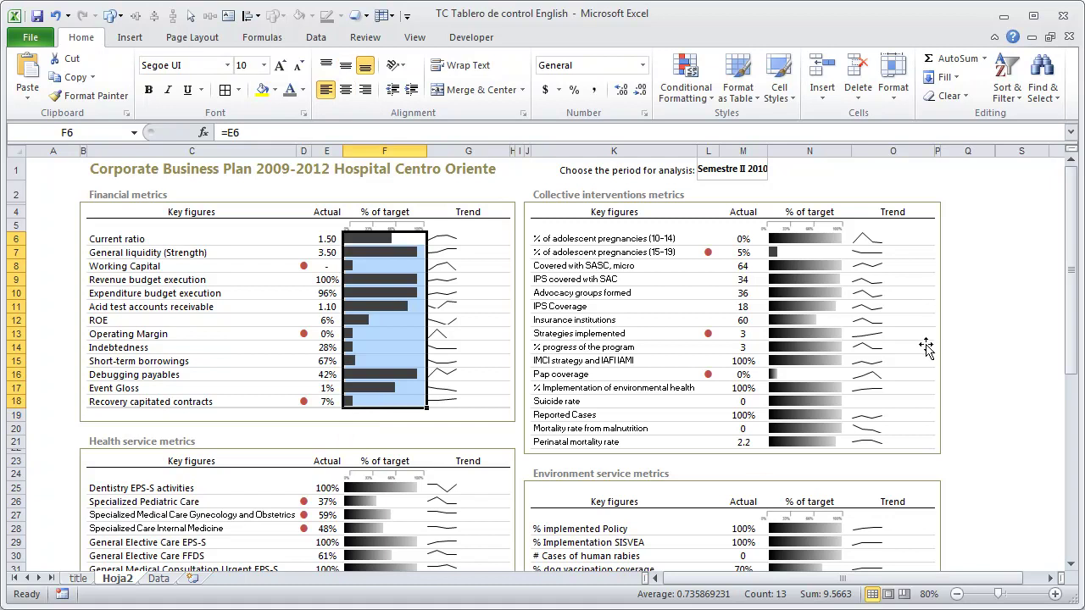
scroll(829, 248, down, 7)
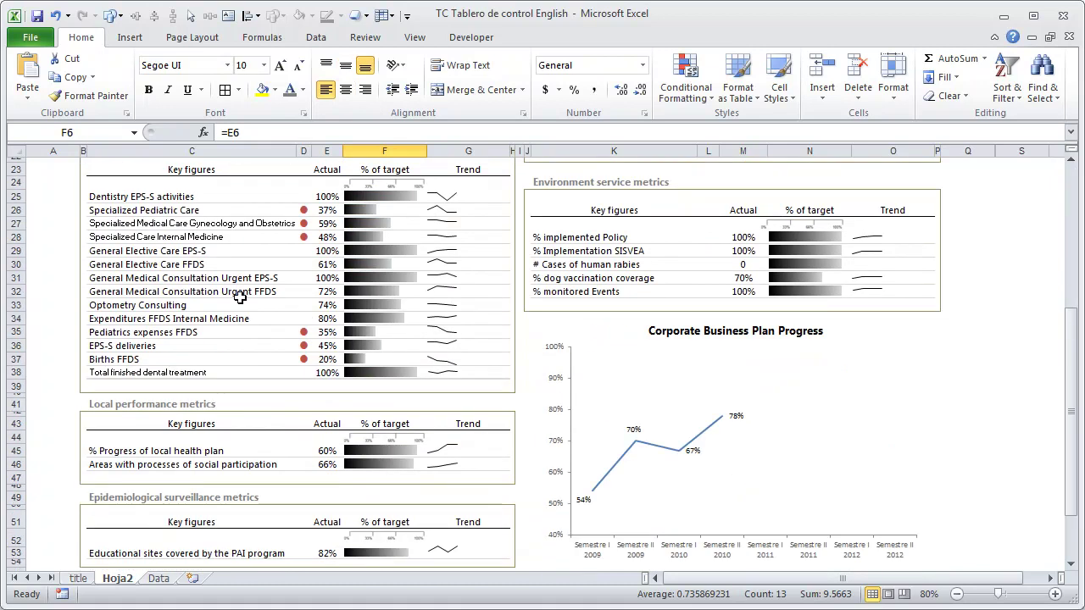
scroll(288, 329, up, 7)
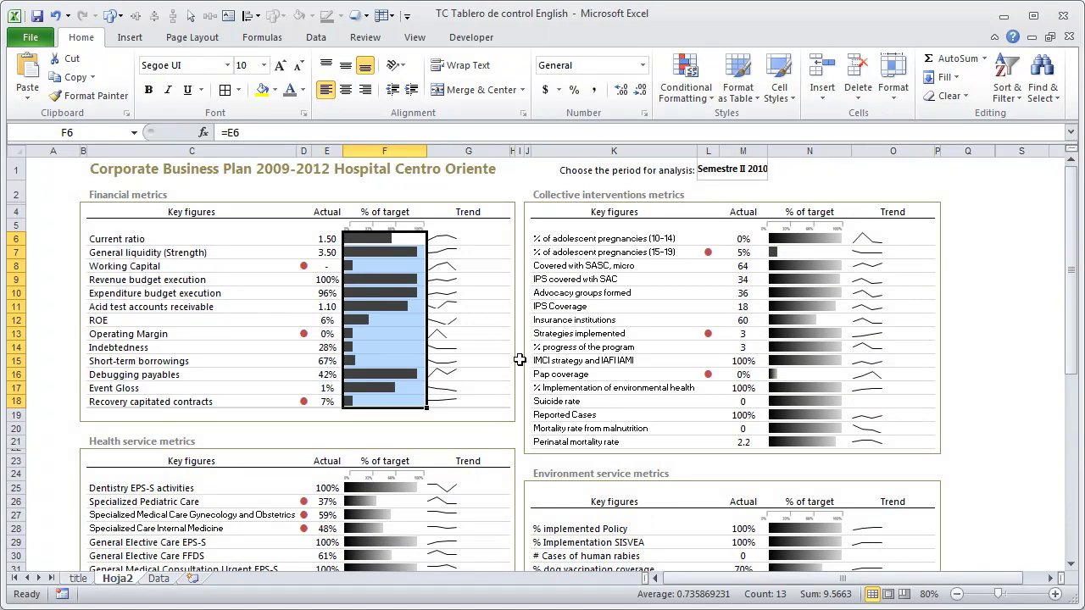
click(277, 305)
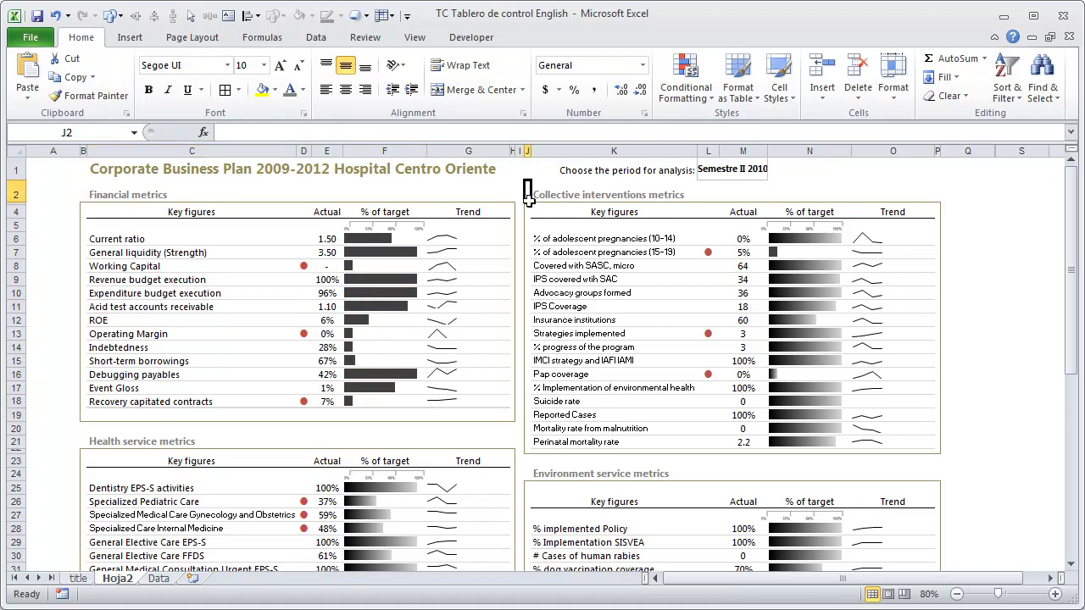
mouse_move(527, 212)
mouse_down()
mouse_move(588, 231)
mouse_move(935, 457)
mouse_up()
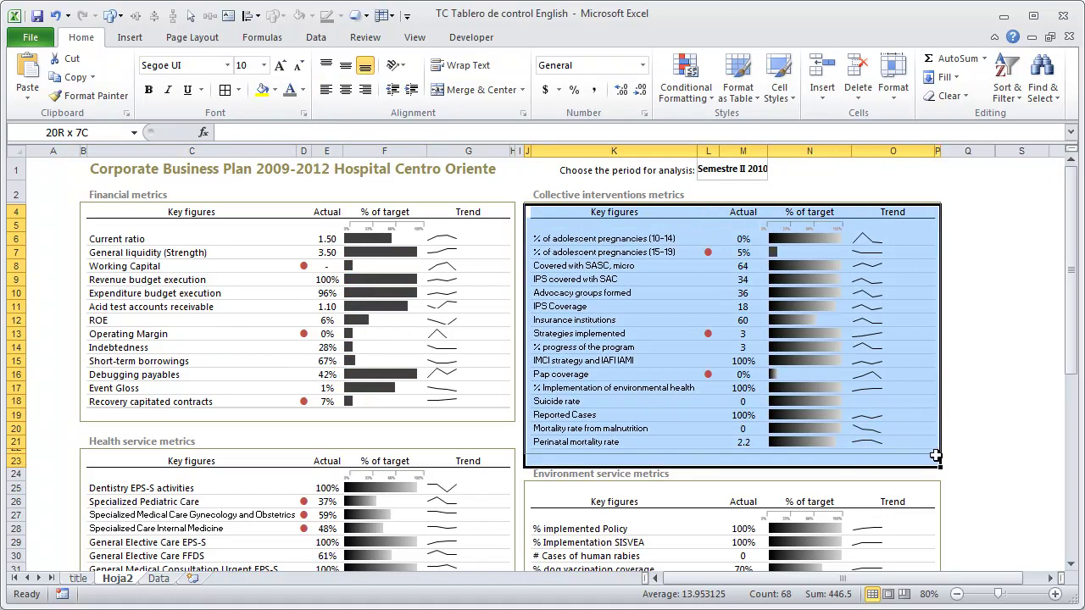
click(1022, 428)
drag(628, 240, 620, 435)
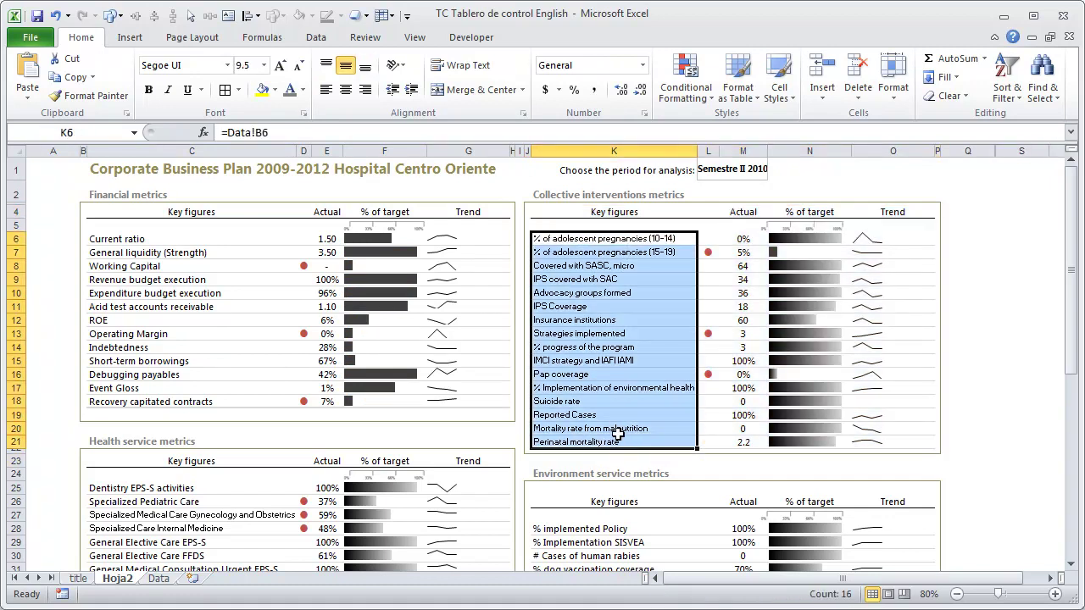
scroll(714, 424, down, 5)
scroll(715, 424, down, 5)
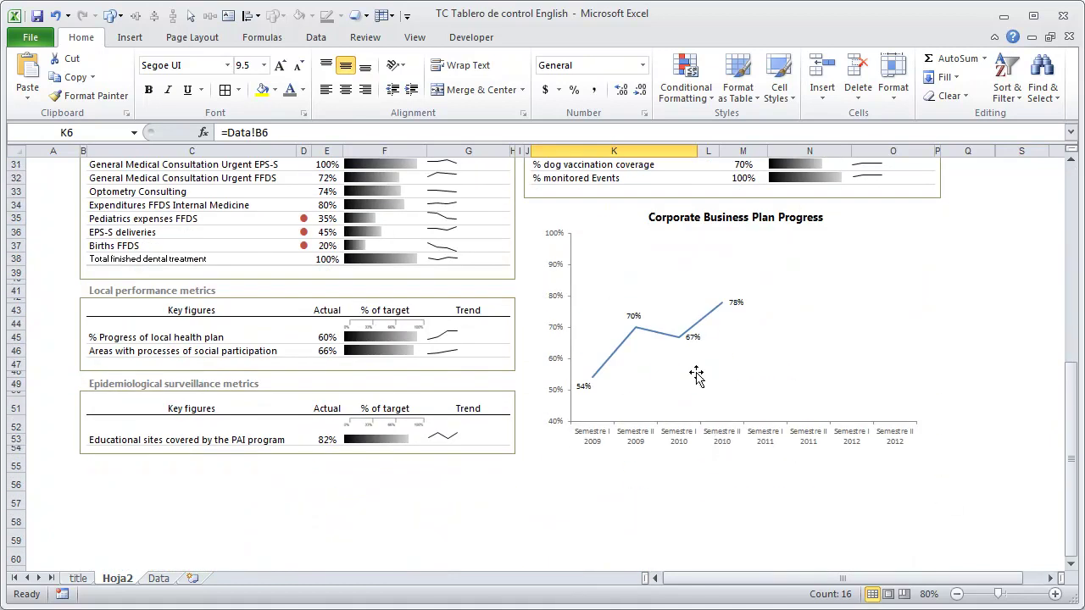
scroll(560, 503, up, 7)
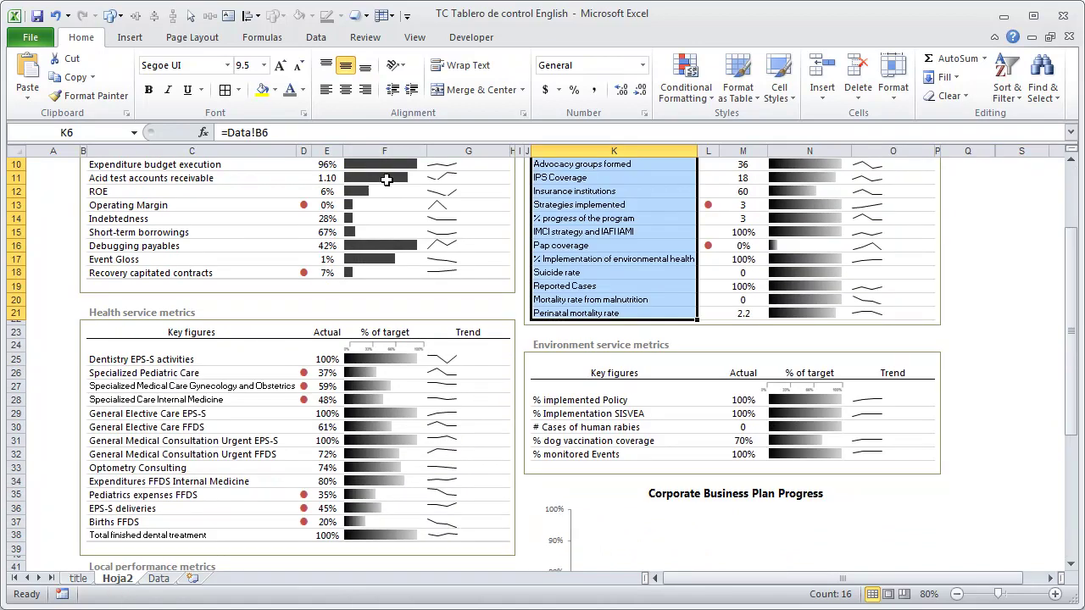
scroll(530, 323, up, 3)
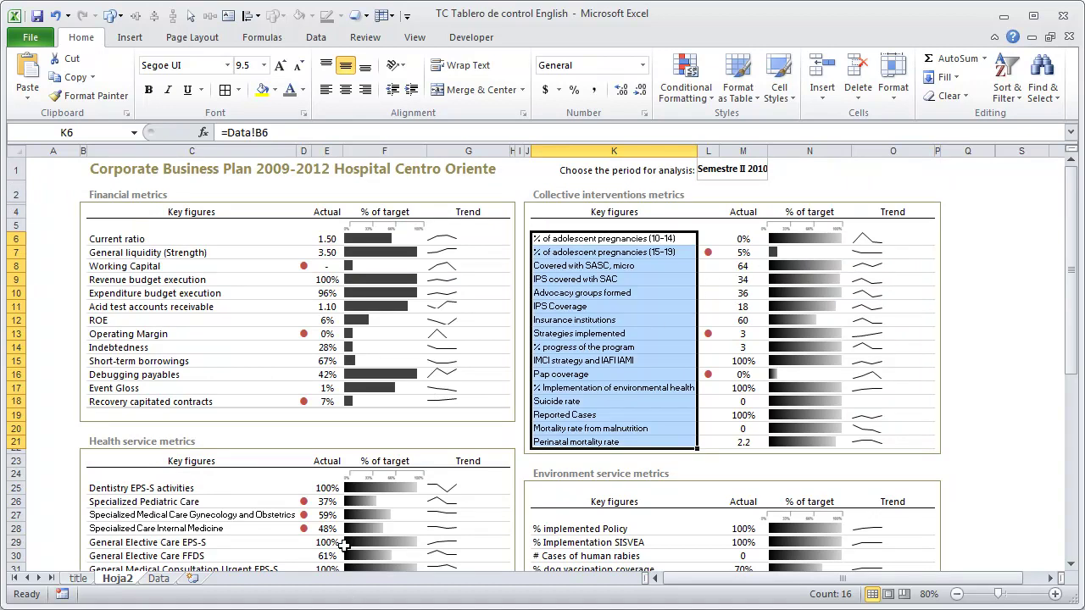
View the title cover sheet with the ribbon collapsed, then settle back on Hoja2
click(71, 578)
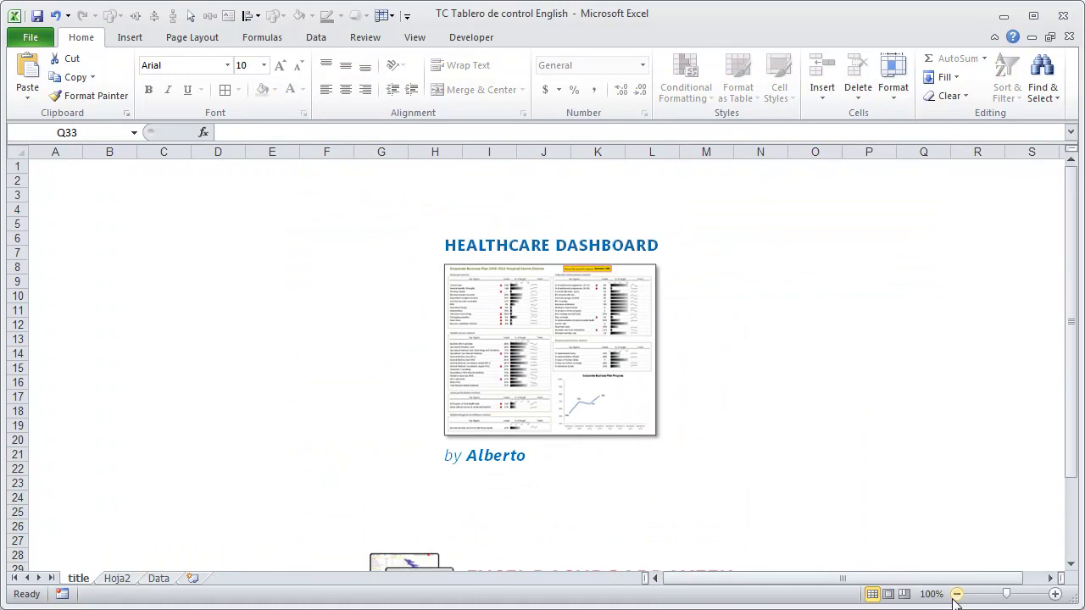
double_click(97, 43)
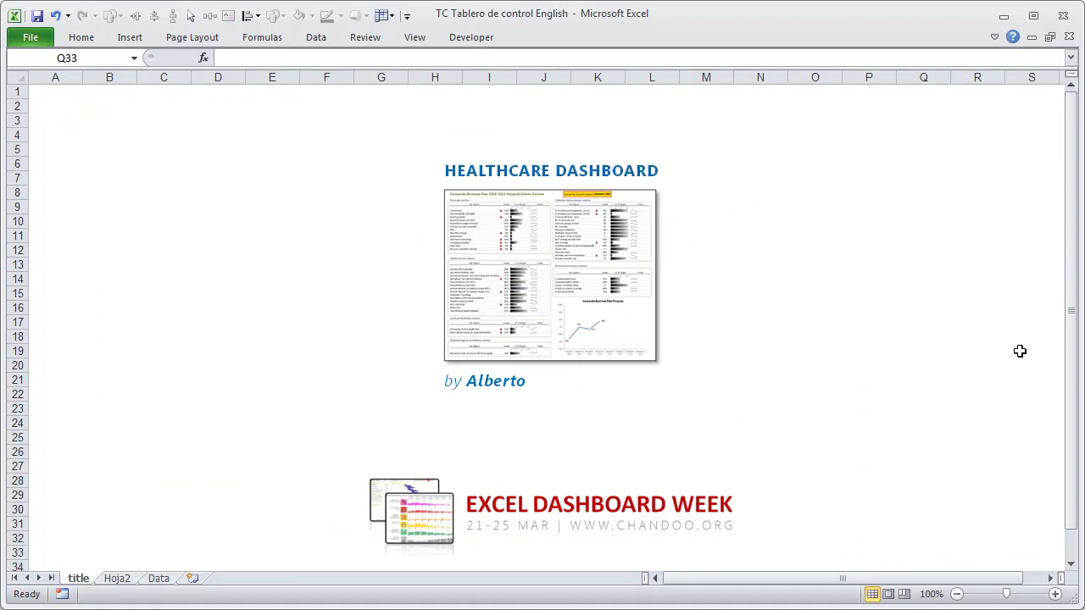
click(115, 579)
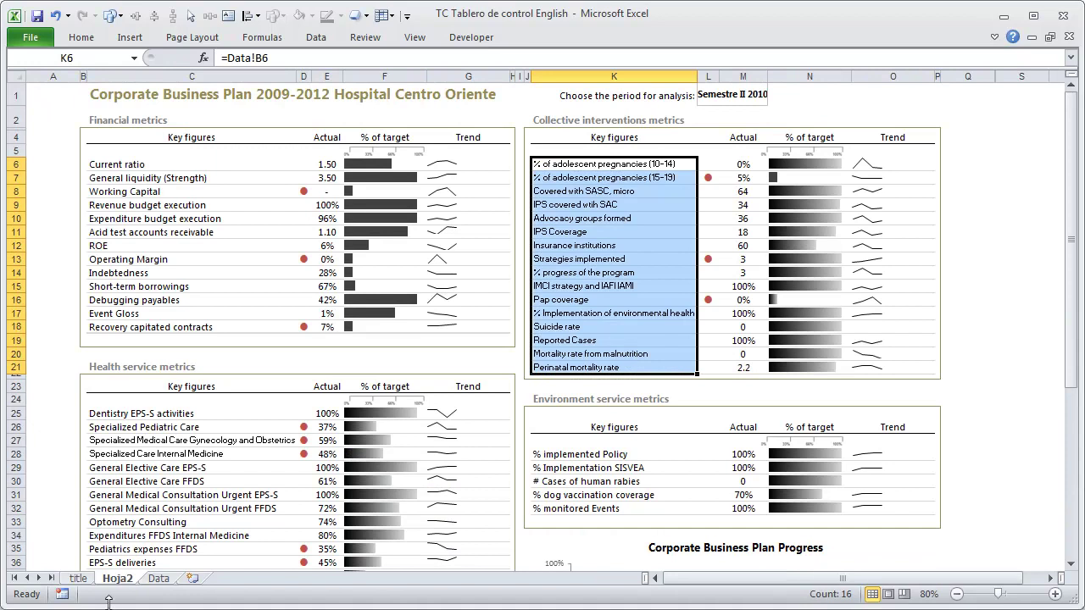
click(84, 580)
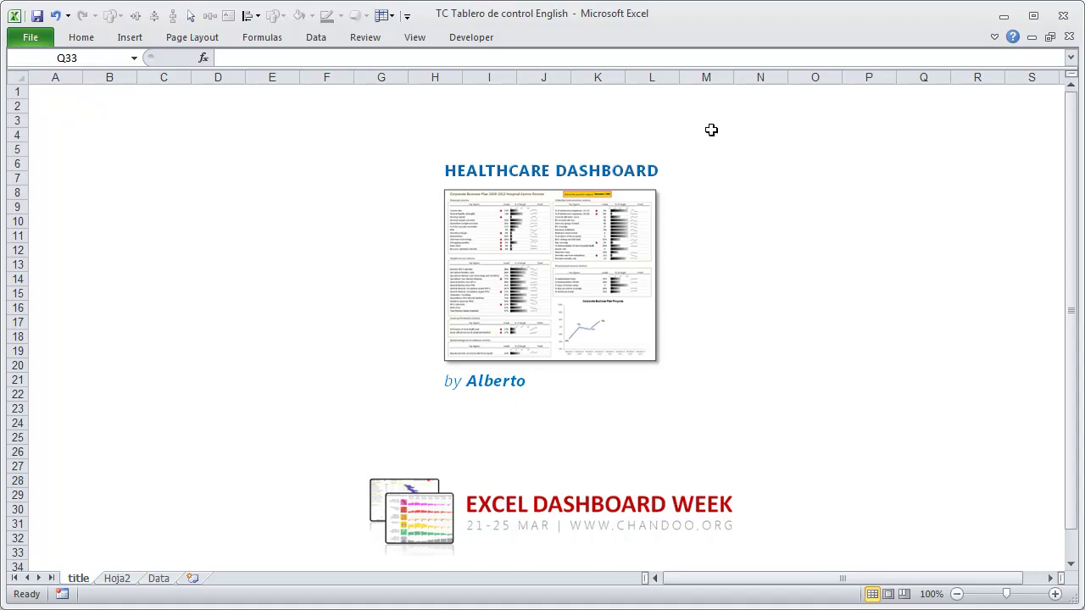
click(105, 583)
scroll(743, 411, down, 9)
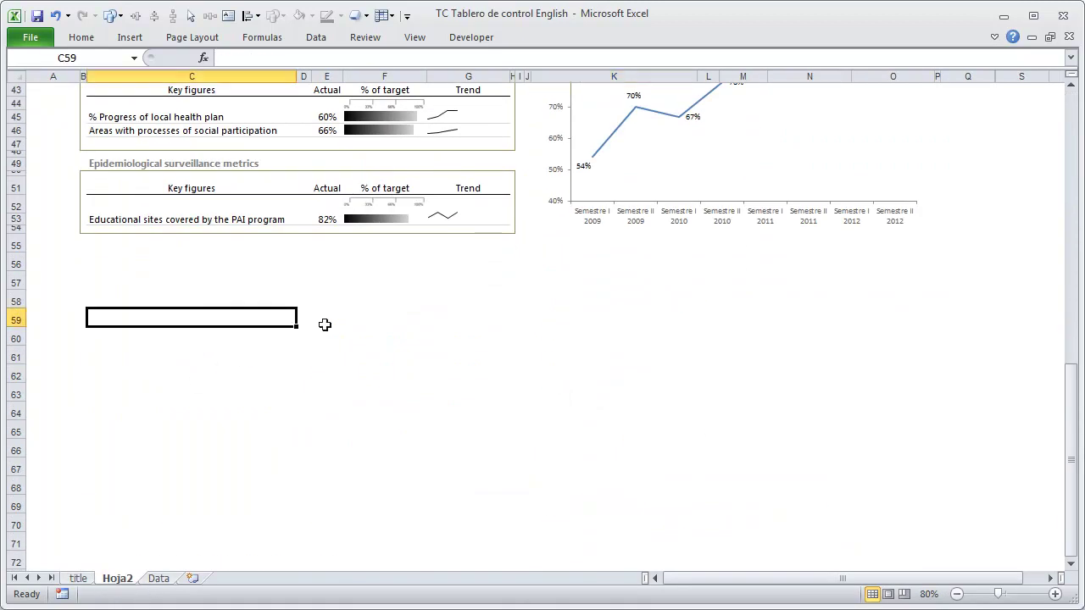
text(http://chandoo.org/wp/excel-school/)
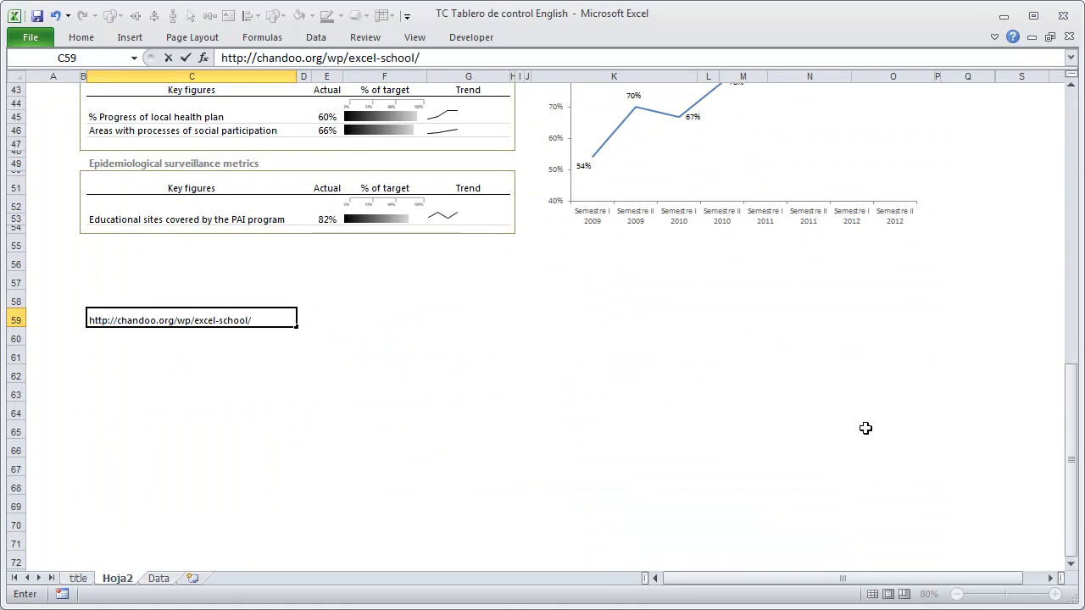
key(ctrl+Return)
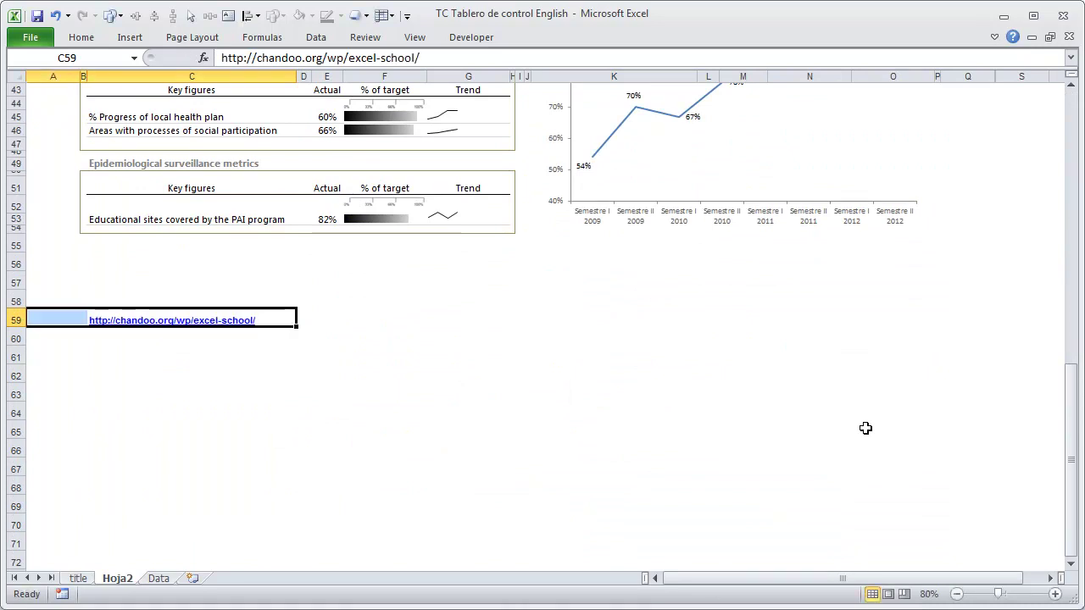
Make the C59 link bold and grow its font two sizes, keeping the ribbon pinned
click(80, 39)
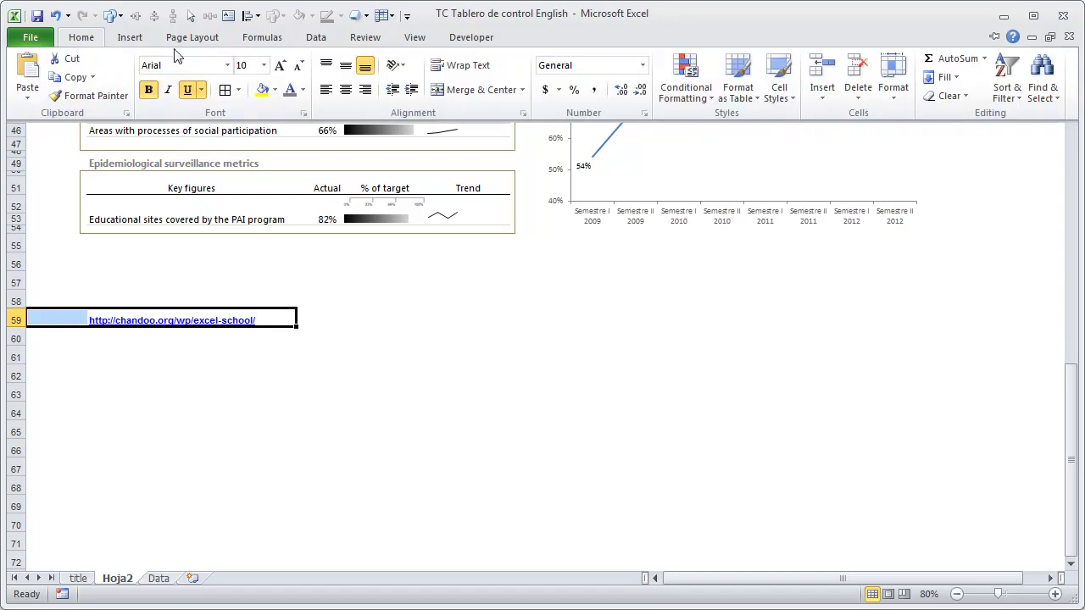
click(273, 68)
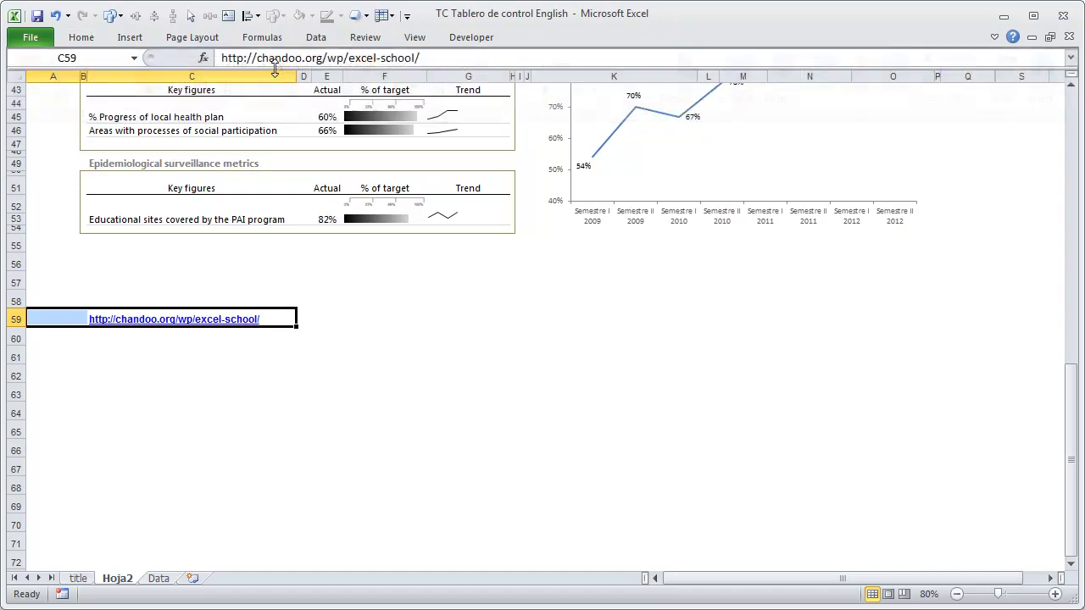
double_click(91, 39)
click(280, 66)
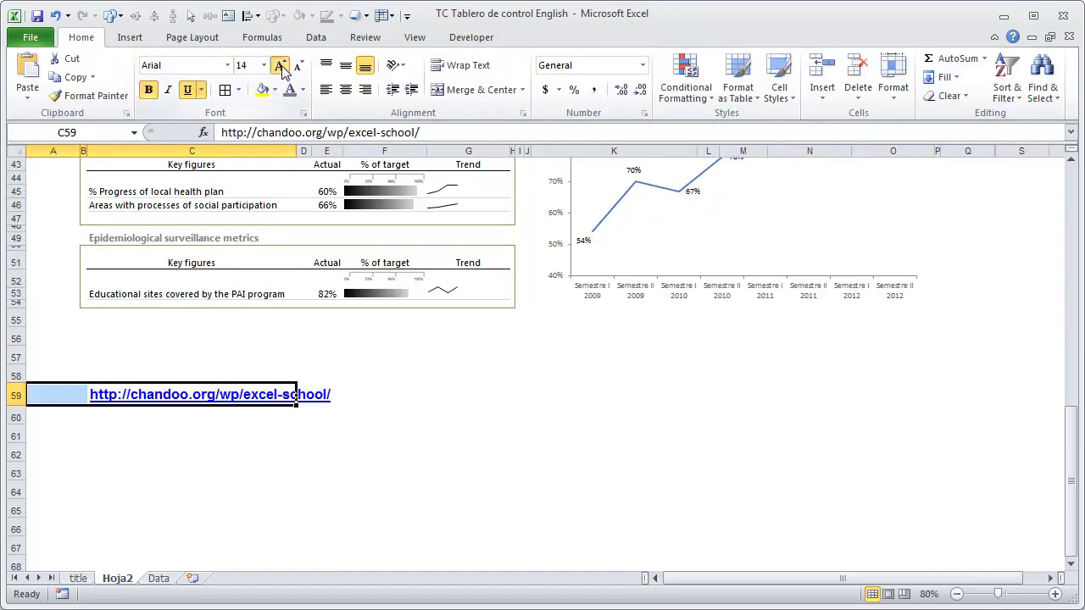
click(280, 66)
click(236, 441)
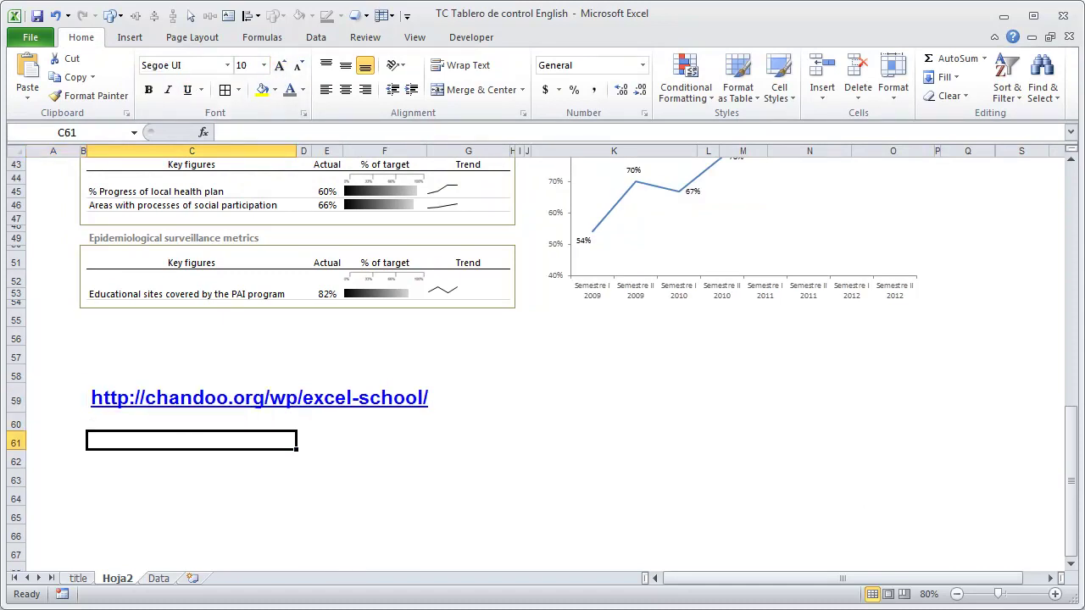
scroll(686, 526, up, 4)
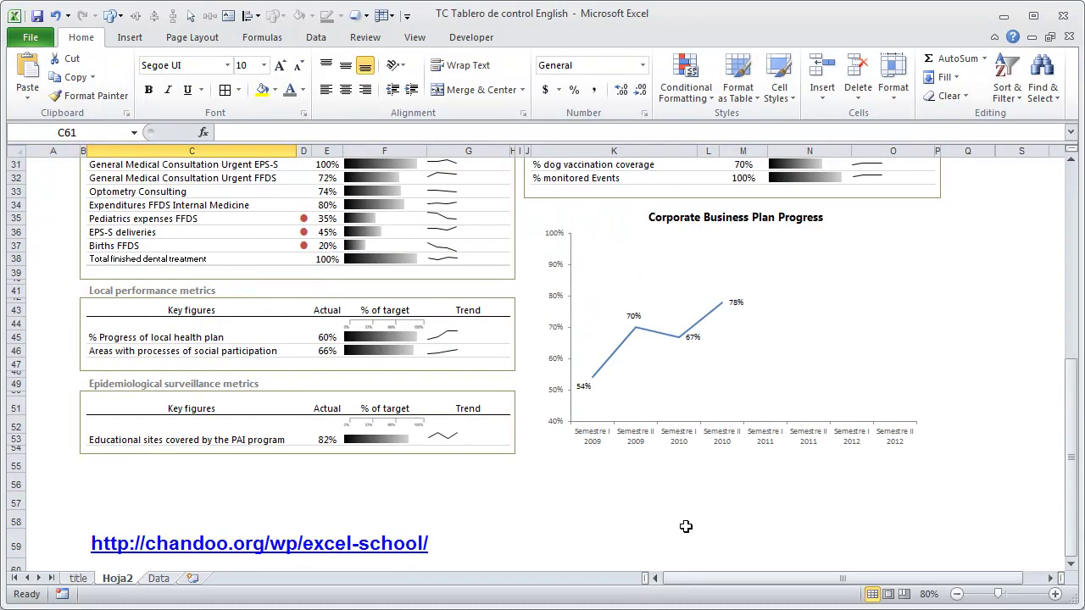
scroll(686, 521, up, 3)
scroll(686, 526, up, 1)
scroll(723, 432, up, 6)
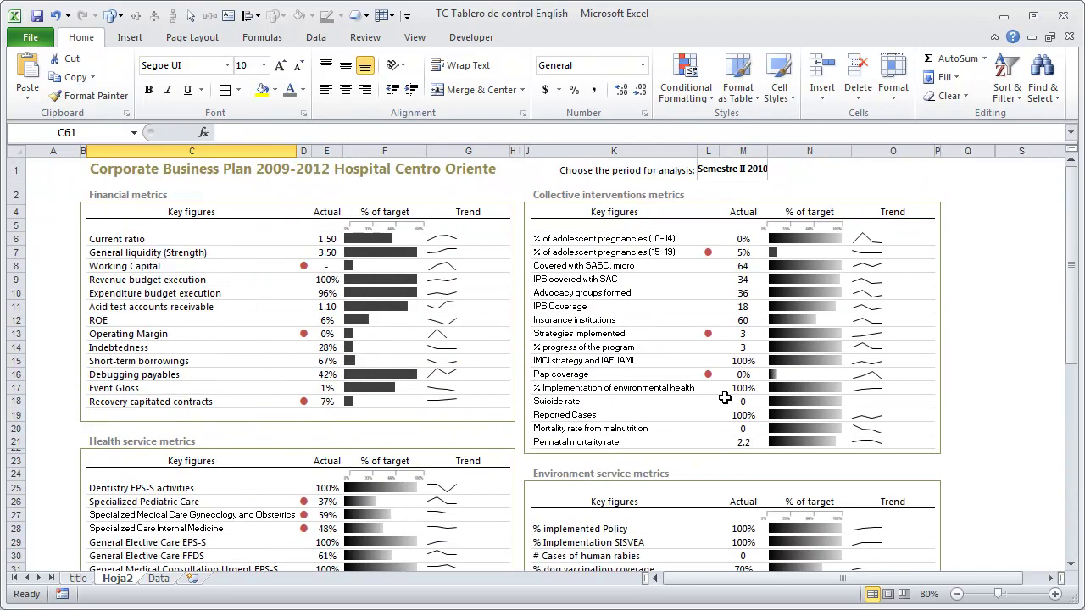
scroll(723, 405, down, 7)
scroll(722, 398, down, 7)
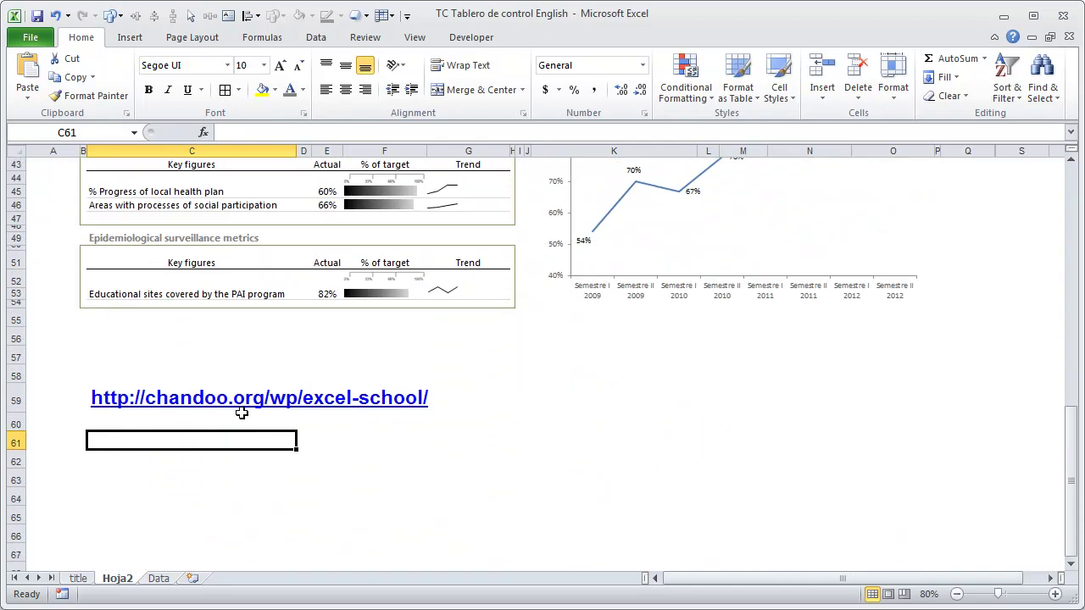
text(h)
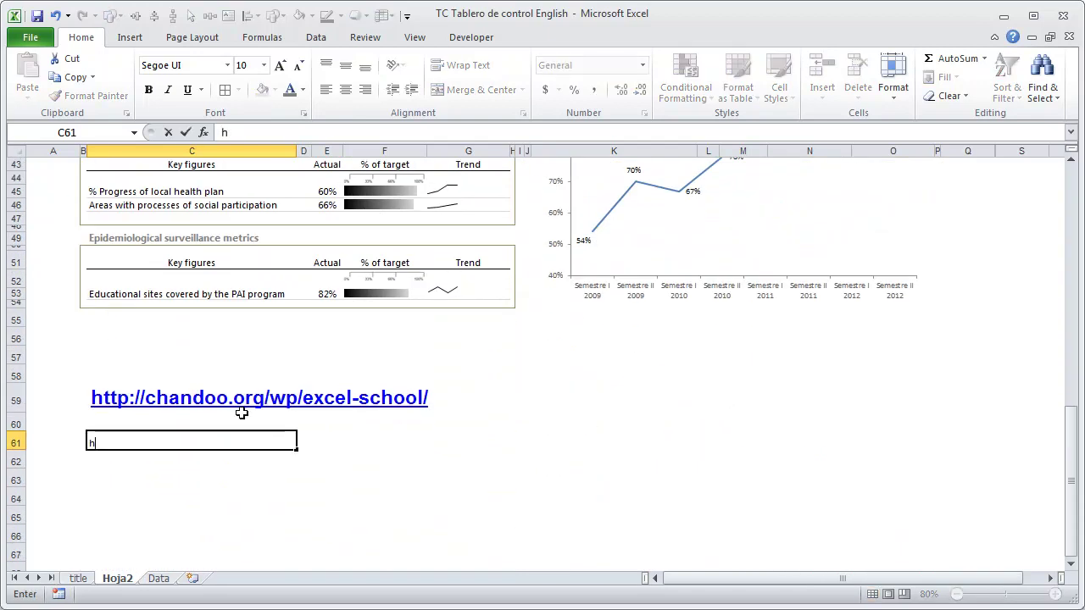
text(ttp://chandoo.org/wp/excel-dashboards/)
key(Return)
Copy C59's large bold formatting onto C61 with Format Painter
key(Up)
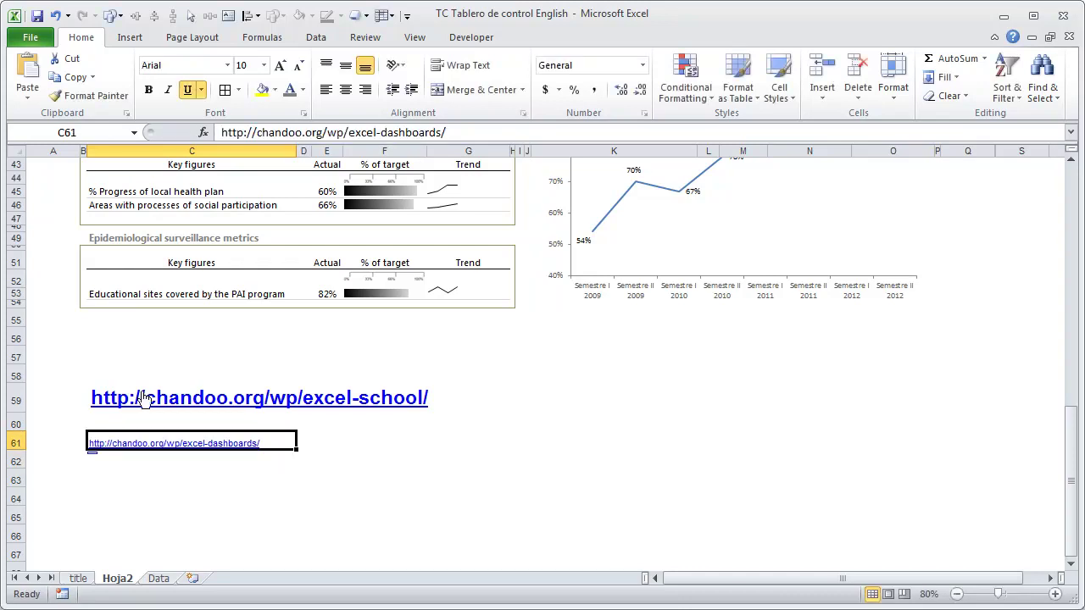
click(88, 366)
key(Down)
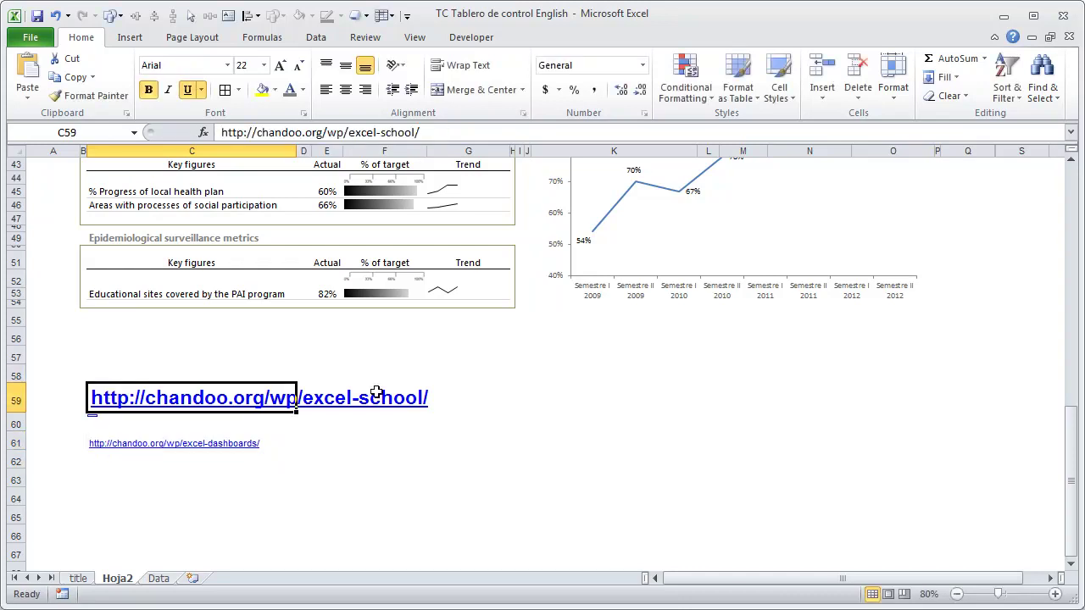
click(89, 95)
click(97, 444)
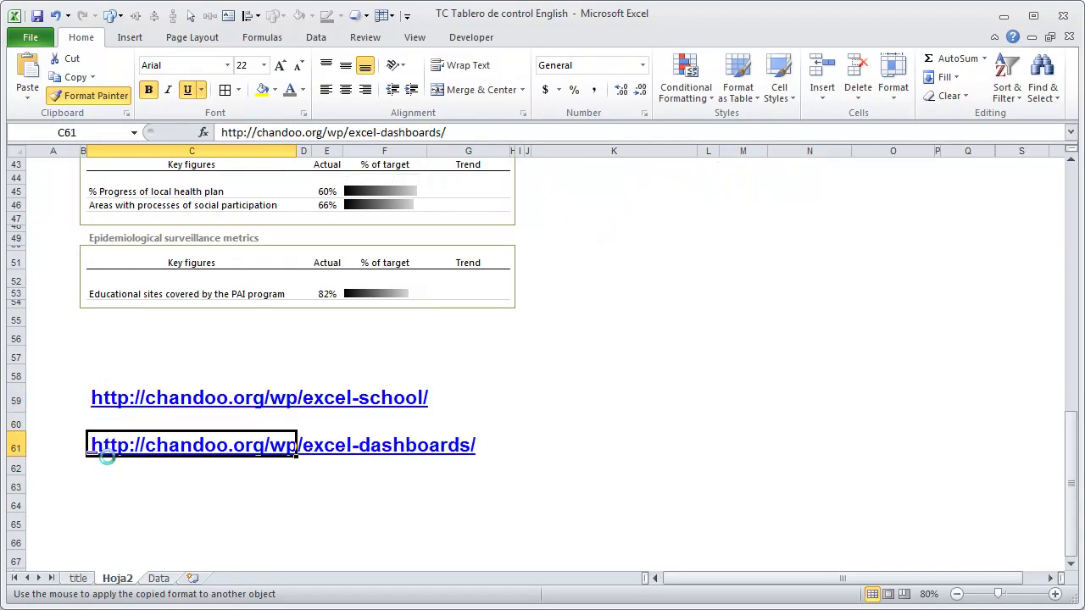
click(169, 522)
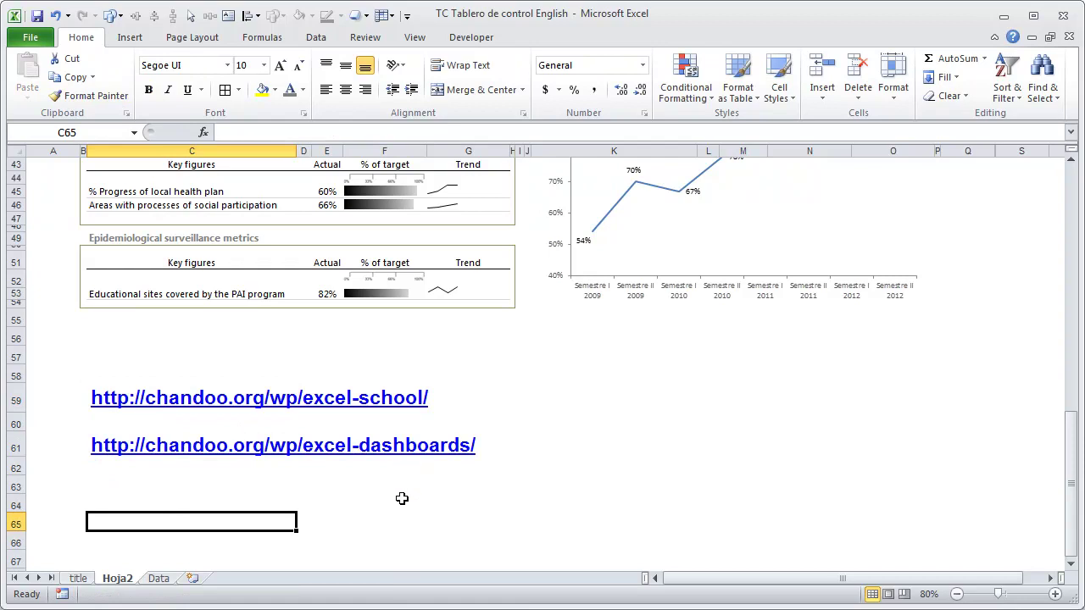
scroll(402, 499, up, 6)
Show the title sheet and scroll to the Excel Dashboard Week banner for 21–25 March
click(78, 579)
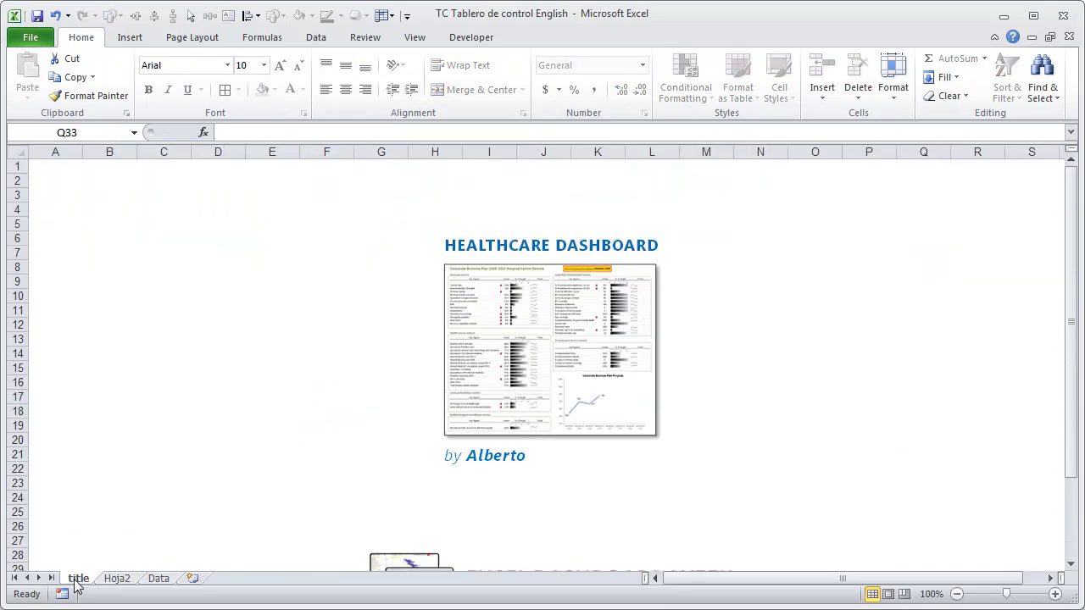
scroll(911, 440, down, 3)
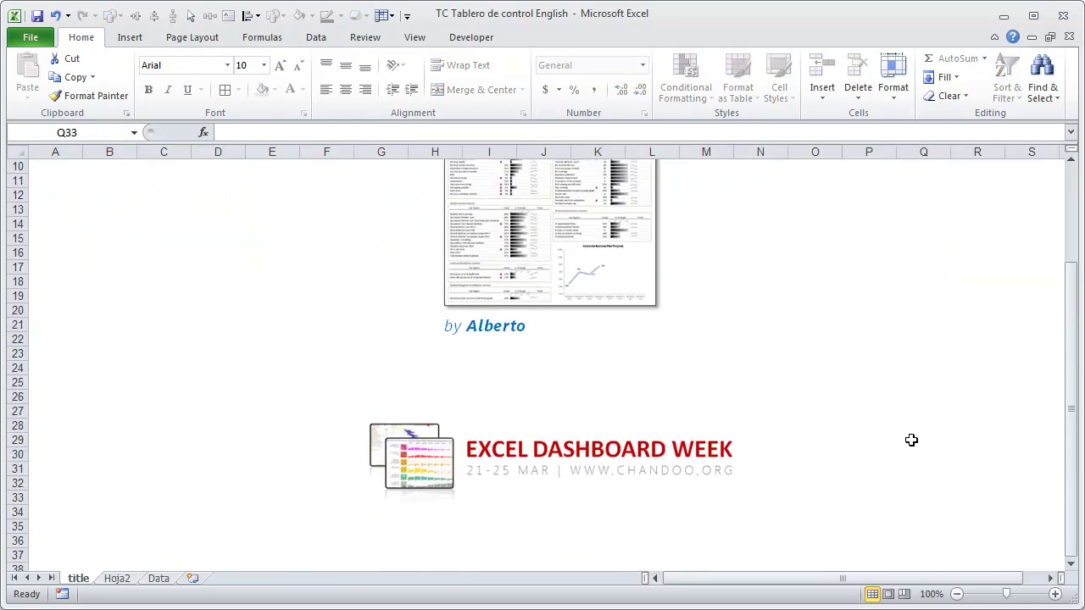
scroll(911, 440, up, 1)
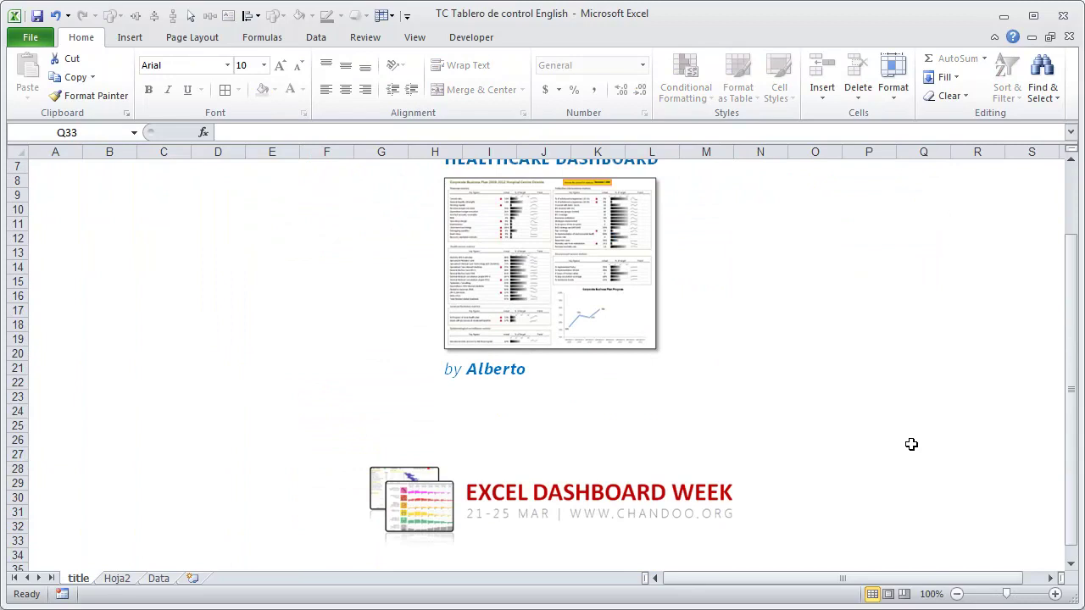